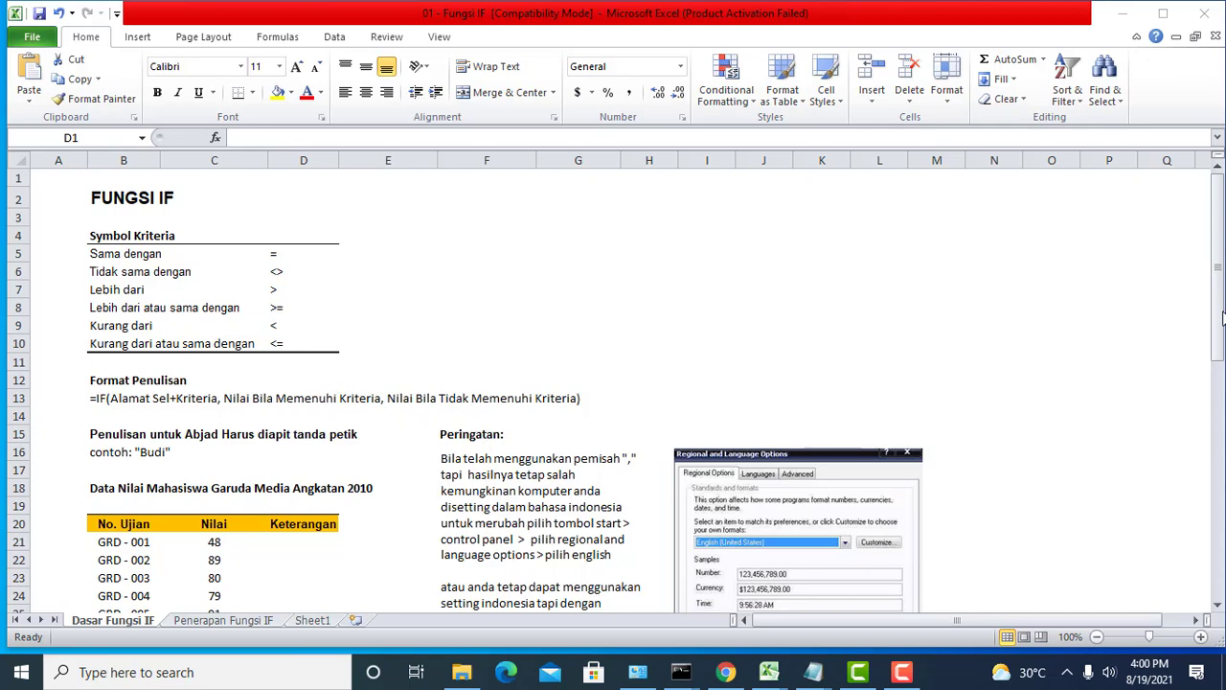
# Examine the exam numbers and Nilai scores in the Data Nilai Mahasiswa table
pyautogui.click(1222, 306)
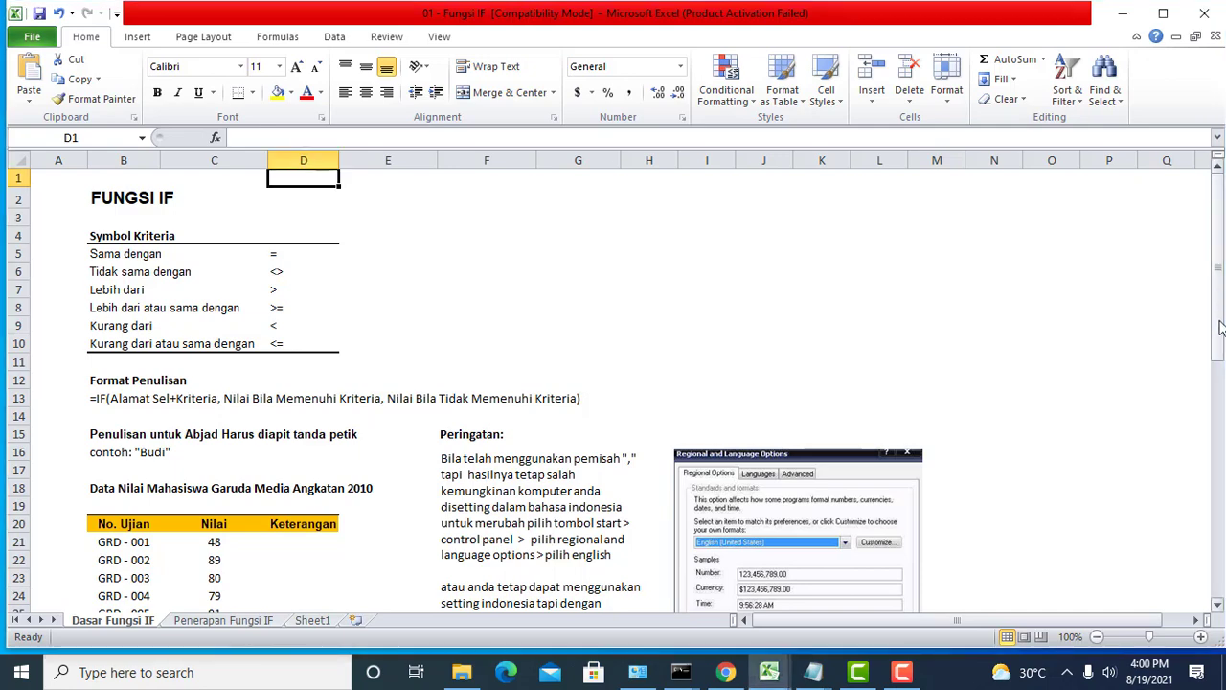
pyautogui.moveTo(1220, 329); pyautogui.dragTo(1220, 386)
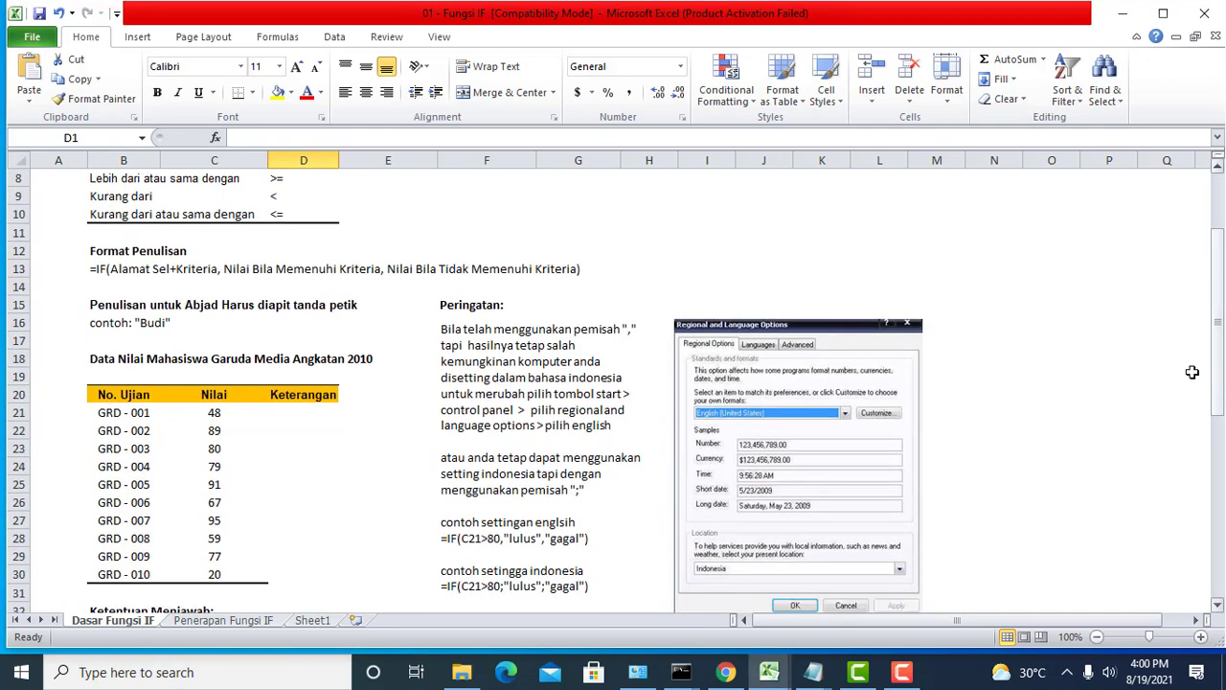
pyautogui.click(272, 432)
pyautogui.click(212, 414)
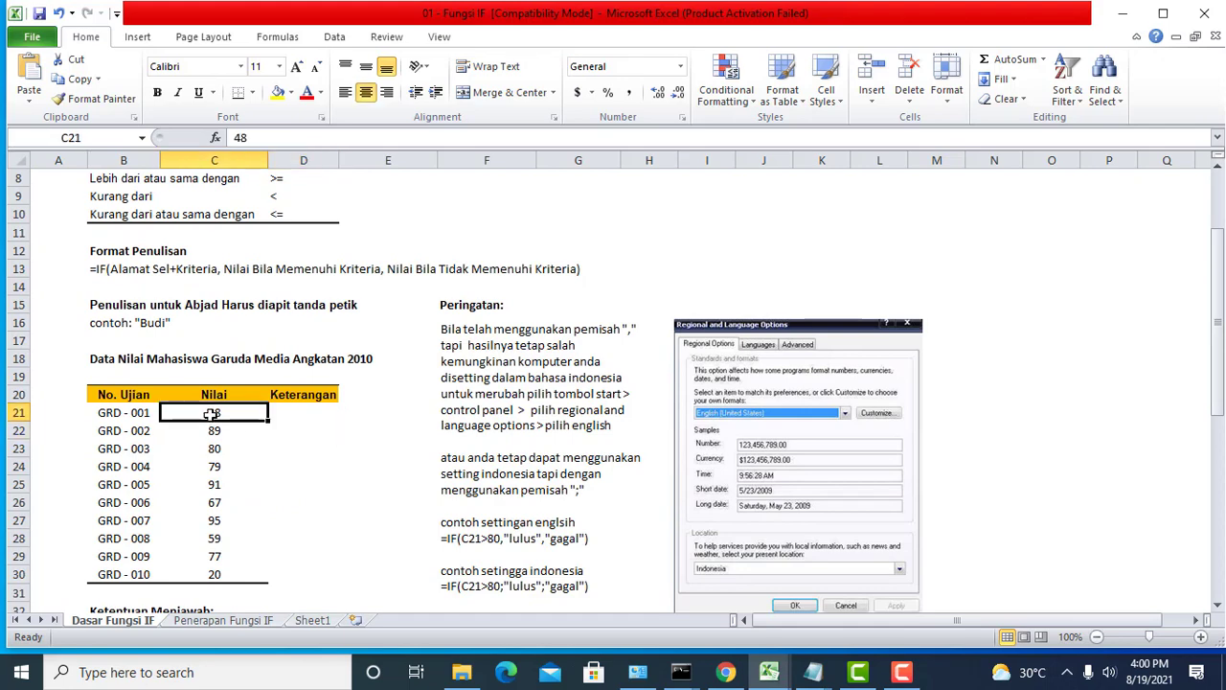
pyautogui.press('Down')
pyautogui.press('Down')
pyautogui.press('Down')
pyautogui.press('Down')
pyautogui.press('Down')
pyautogui.press('Down')
pyautogui.press('Down')
pyautogui.press('Down')
pyautogui.press('Down')
pyautogui.press('Down')
pyautogui.press('Down')
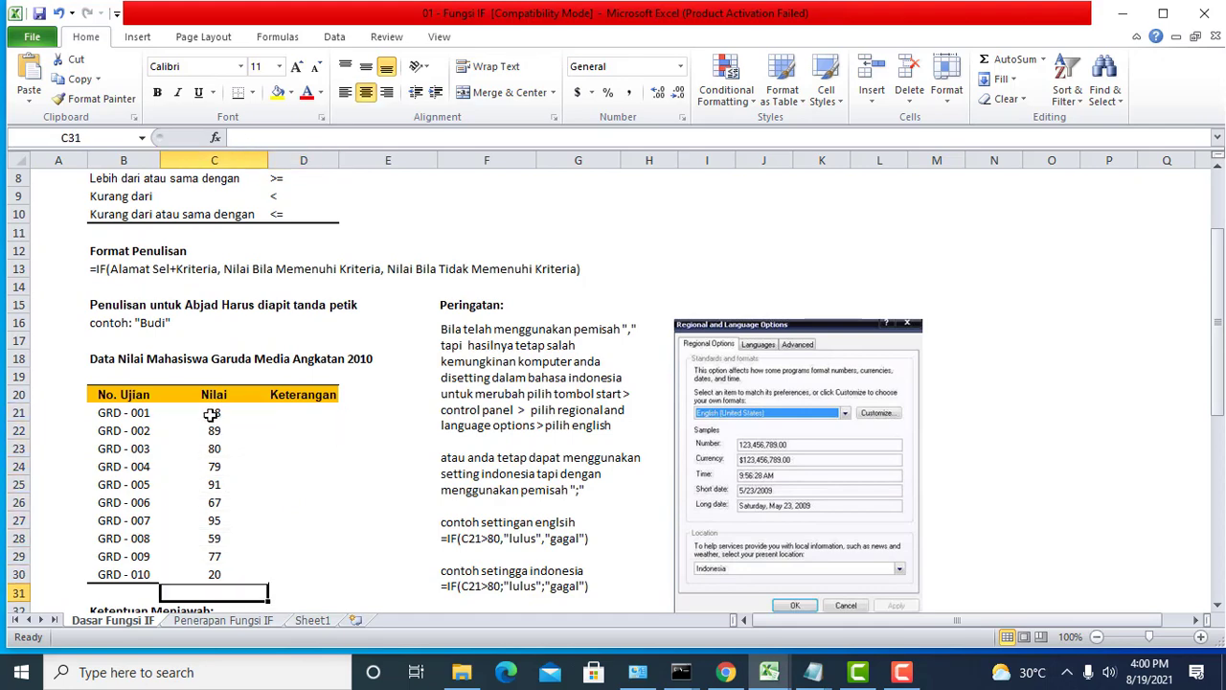
pyautogui.press('Down')
pyautogui.press('Down')
pyautogui.press('Down')
pyautogui.press('Down')
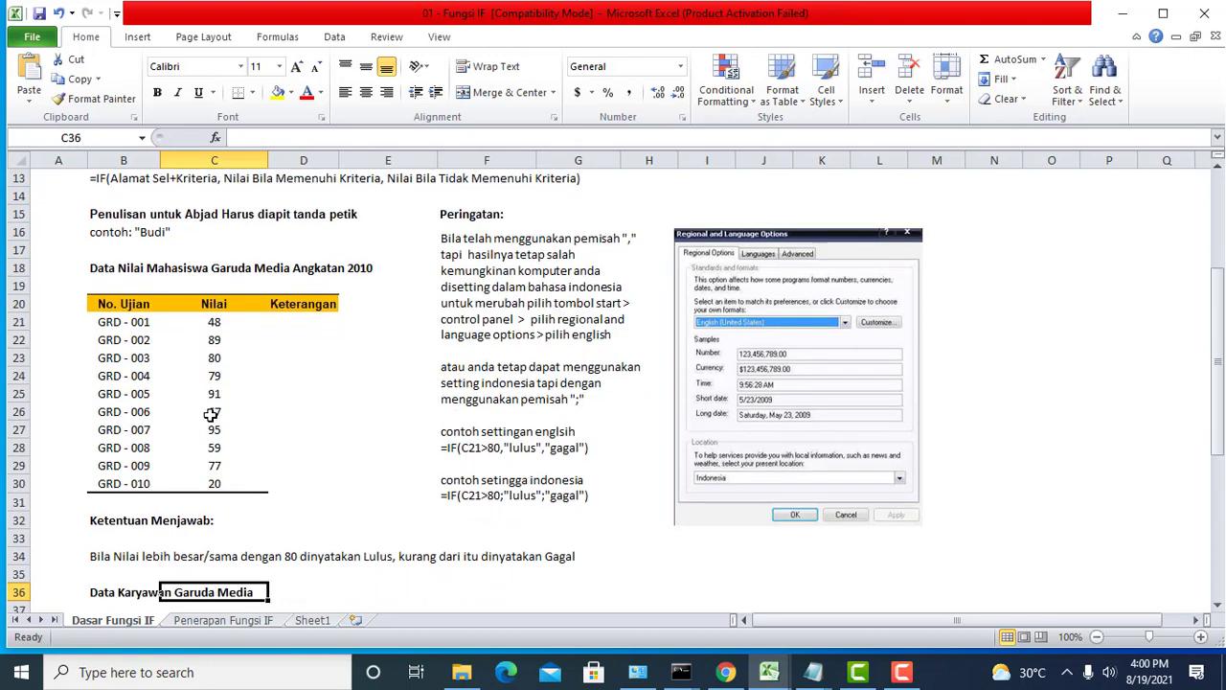
pyautogui.press('Up')
pyautogui.press('Up')
pyautogui.press('Up')
pyautogui.press('Up')
pyautogui.press('Up')
pyautogui.press('Up')
pyautogui.press('Up')
pyautogui.press('Up')
pyautogui.press('Up')
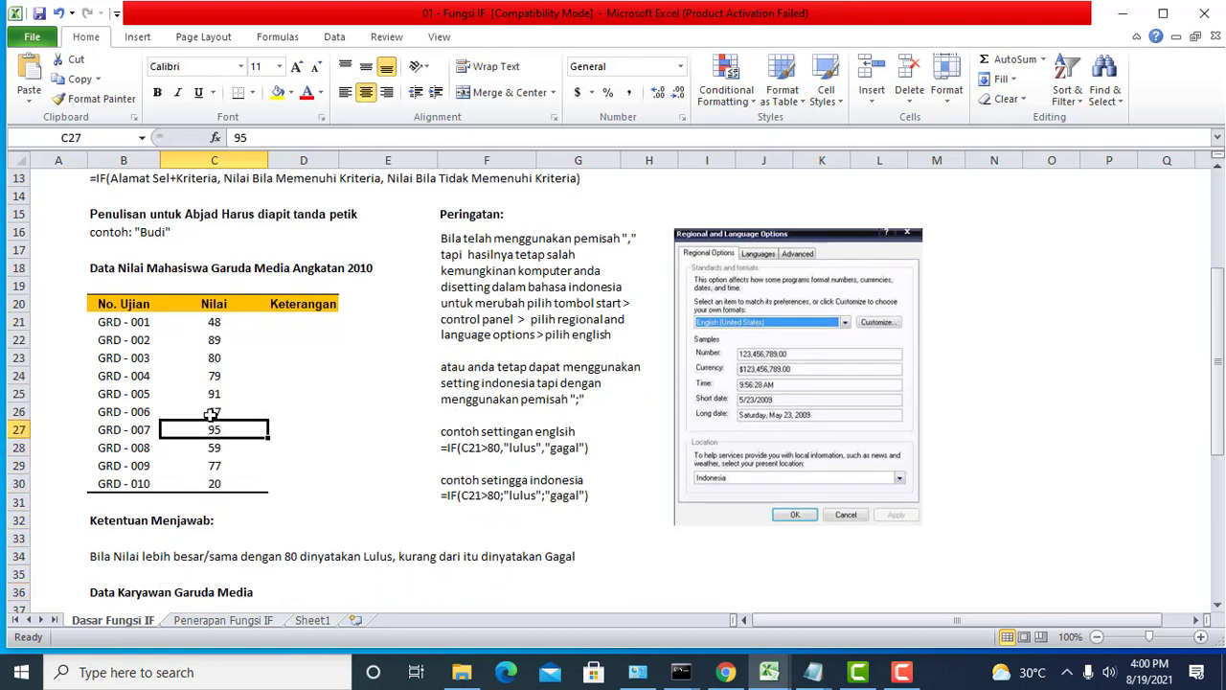
pyautogui.press('Up')
pyautogui.press('Up')
pyautogui.press('Up')
pyautogui.press('Up')
pyautogui.press('Up')
pyautogui.press('Up')
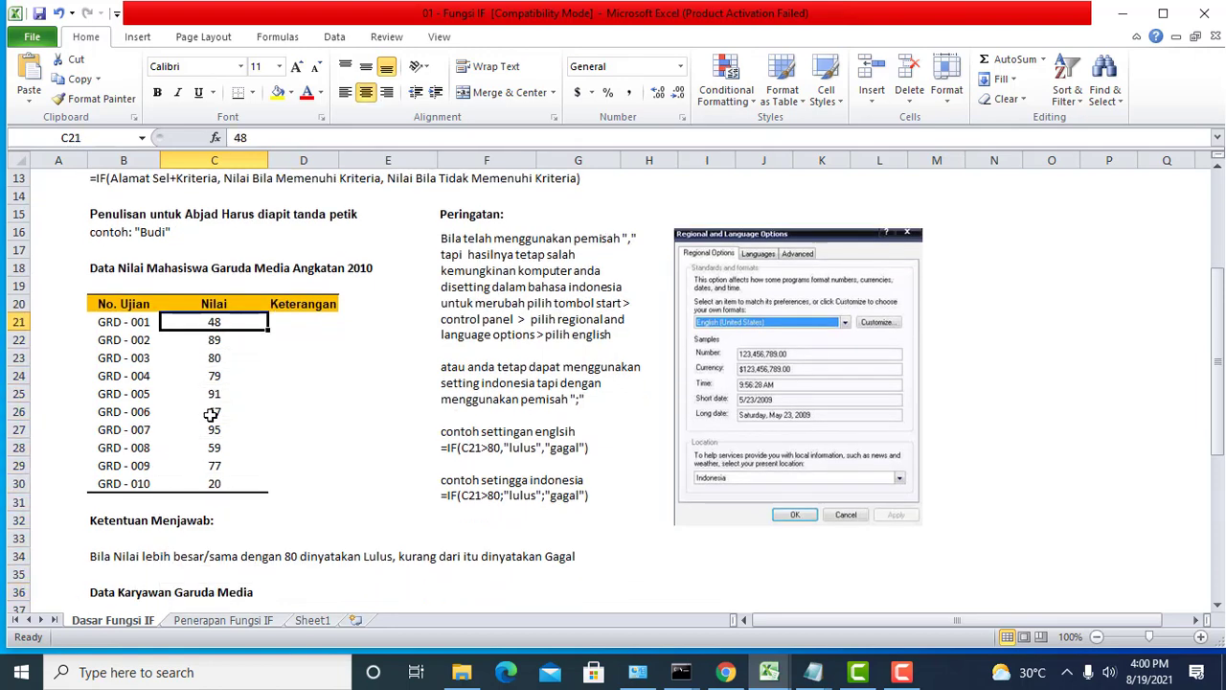
pyautogui.press('Left')
pyautogui.press('Right')
pyautogui.press('Right')
pyautogui.press('Left')
pyautogui.press('Left')
# Read the Lulus/Gagal criterion under Ketentuan Menjawab in row 34
pyautogui.press('Down')
pyautogui.press('Down')
pyautogui.press('Down')
pyautogui.press('Down')
pyautogui.press('Down')
pyautogui.press('Down')
pyautogui.press('Down')
pyautogui.press('Down')
pyautogui.press('Down')
pyautogui.press('Down')
pyautogui.press('Down')
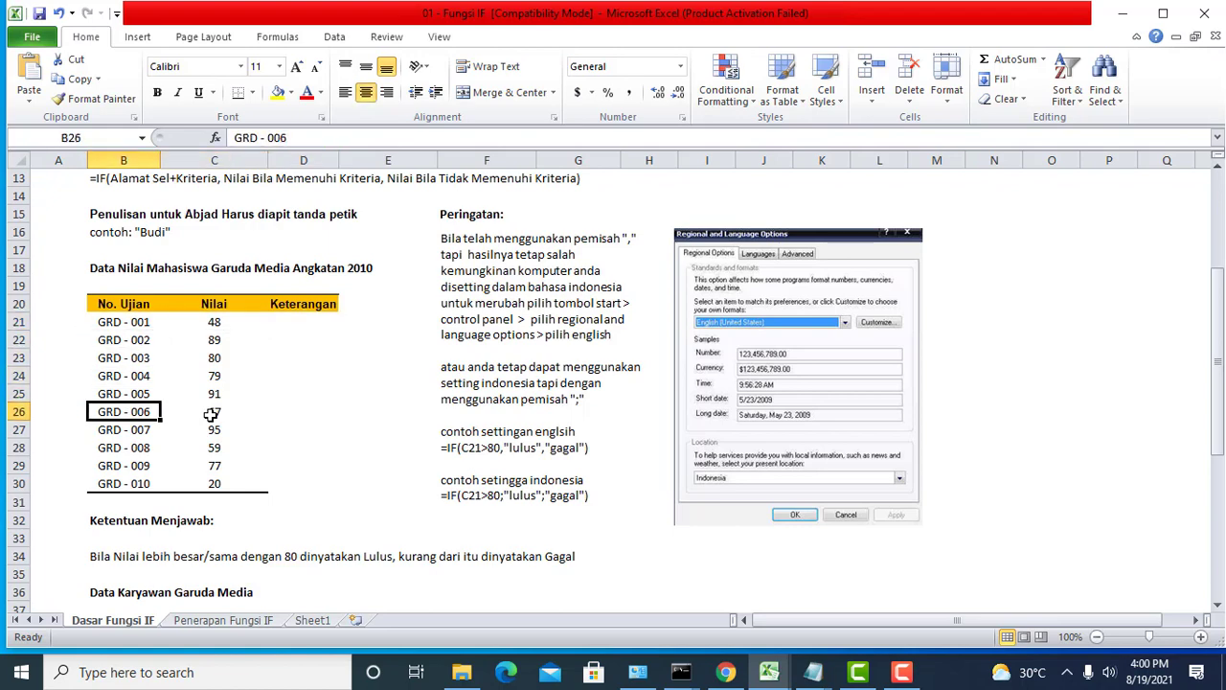
pyautogui.press('Down')
pyautogui.press('Down')
pyautogui.press('Down')
pyautogui.press('Up')
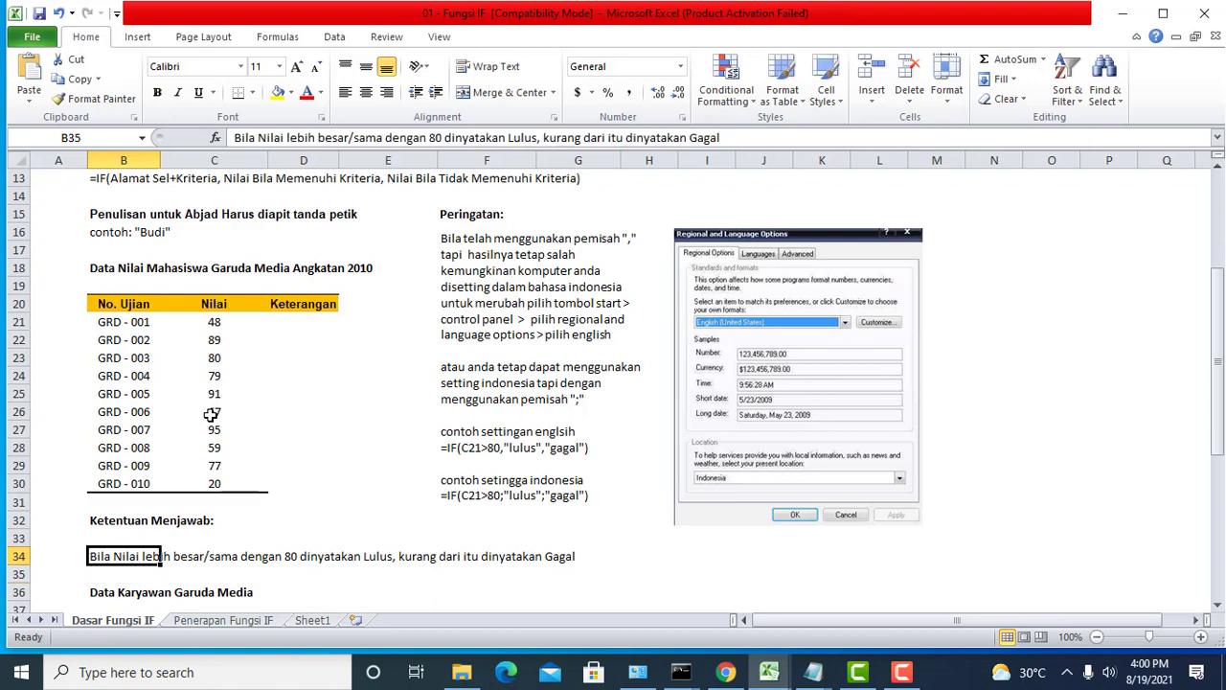
pyautogui.press('Right')
pyautogui.press('Right')
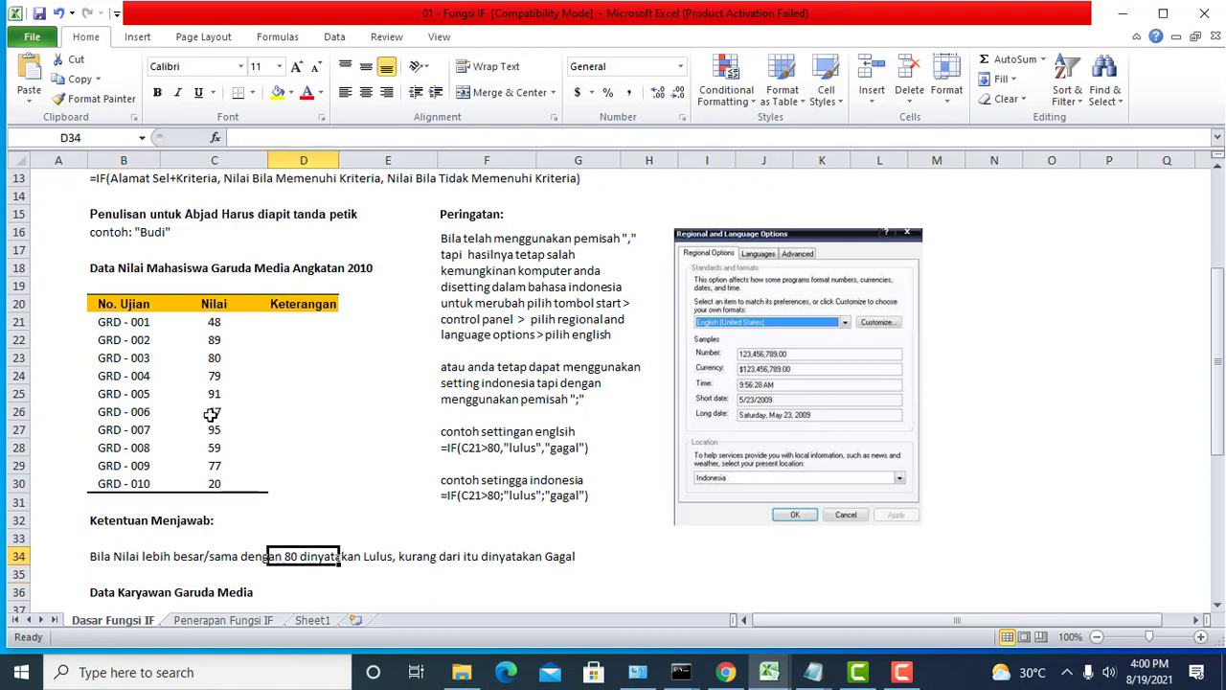
pyautogui.press('Right')
pyautogui.press('Left')
pyautogui.press('Right')
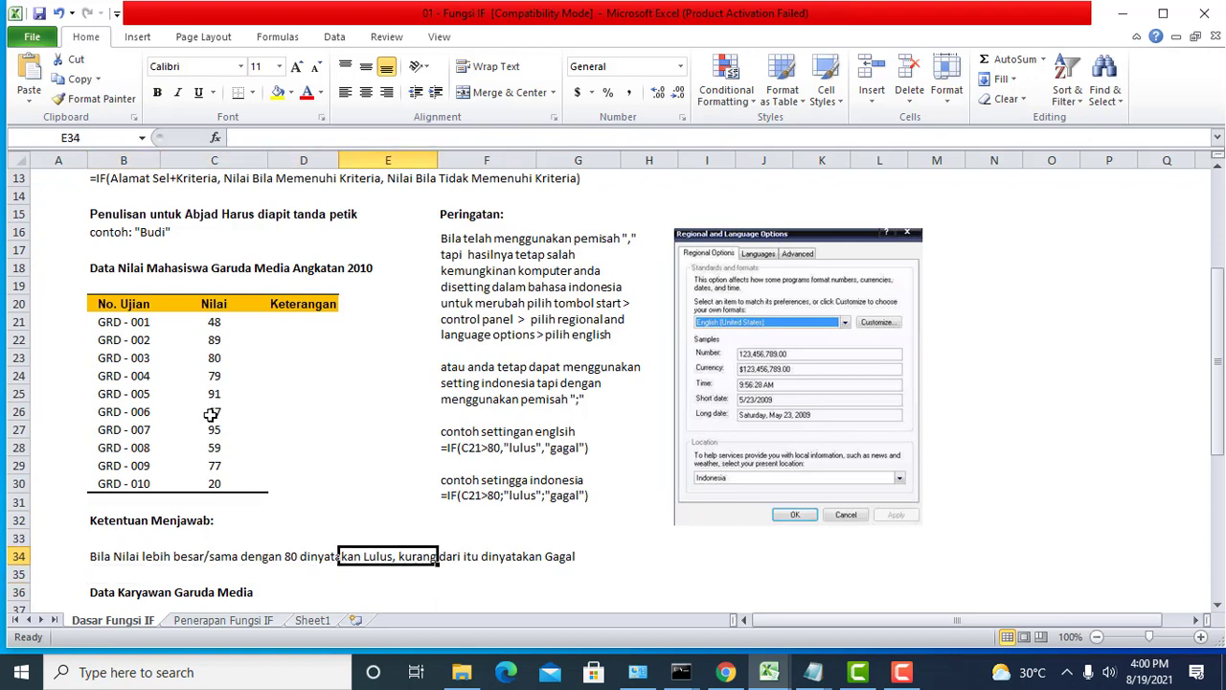
pyautogui.press('Right')
pyautogui.press('Left')
pyautogui.press('Left')
# Enter the formula =IF(C21>=80,"LULUS","GAGAL") in cell D21 of the Keterangan column
pyautogui.press('Up')
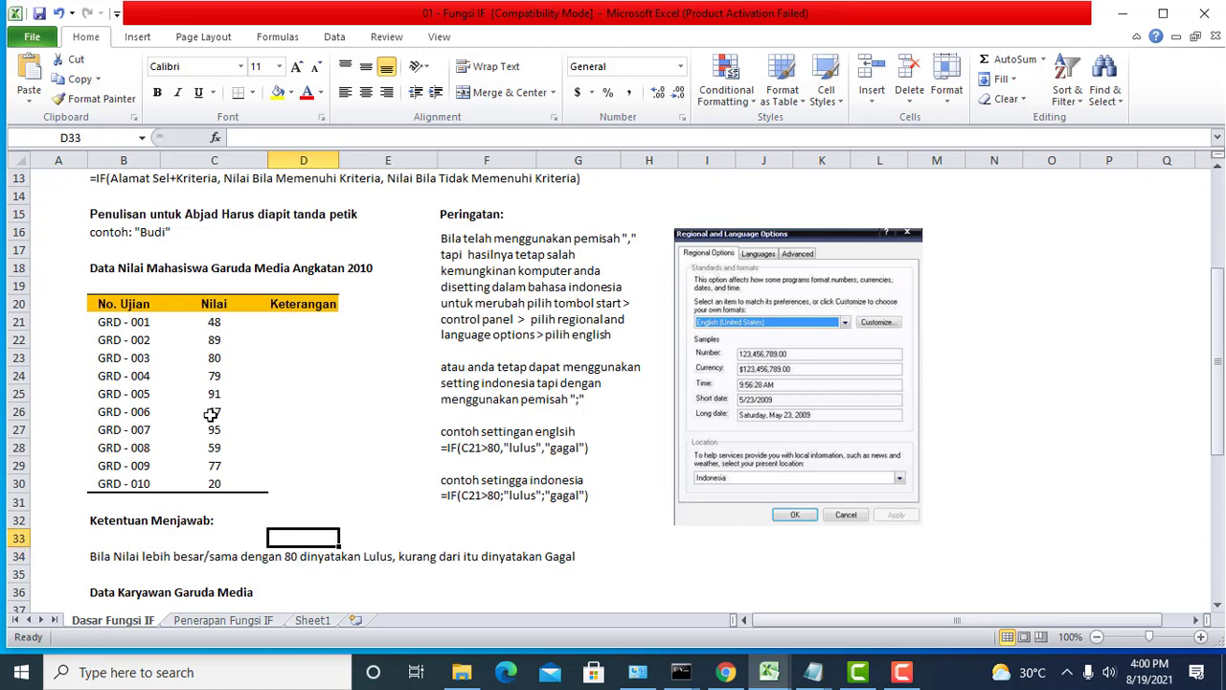
pyautogui.press('Up')
pyautogui.press('Up')
pyautogui.press('Up')
pyautogui.press('Up')
pyautogui.press('Up')
pyautogui.press('Up')
pyautogui.press('Up')
pyautogui.press('Up')
pyautogui.press('Up')
pyautogui.press('Up')
pyautogui.press('Up')
pyautogui.press('Up')
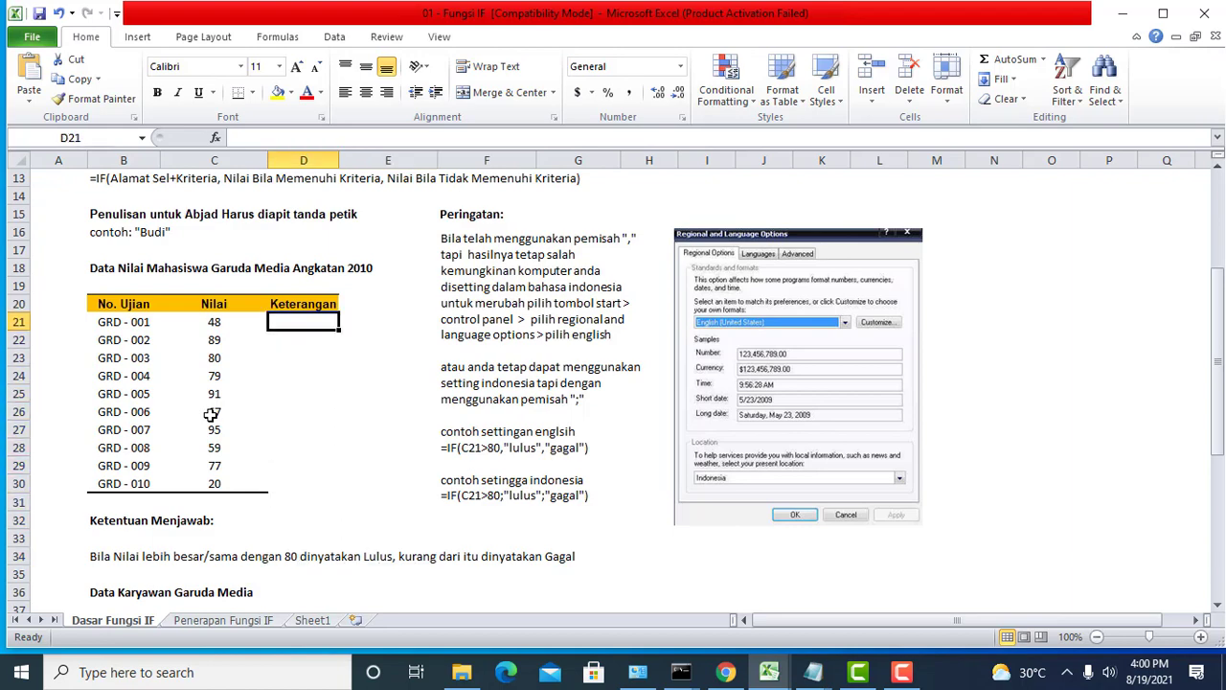
pyautogui.write('=')
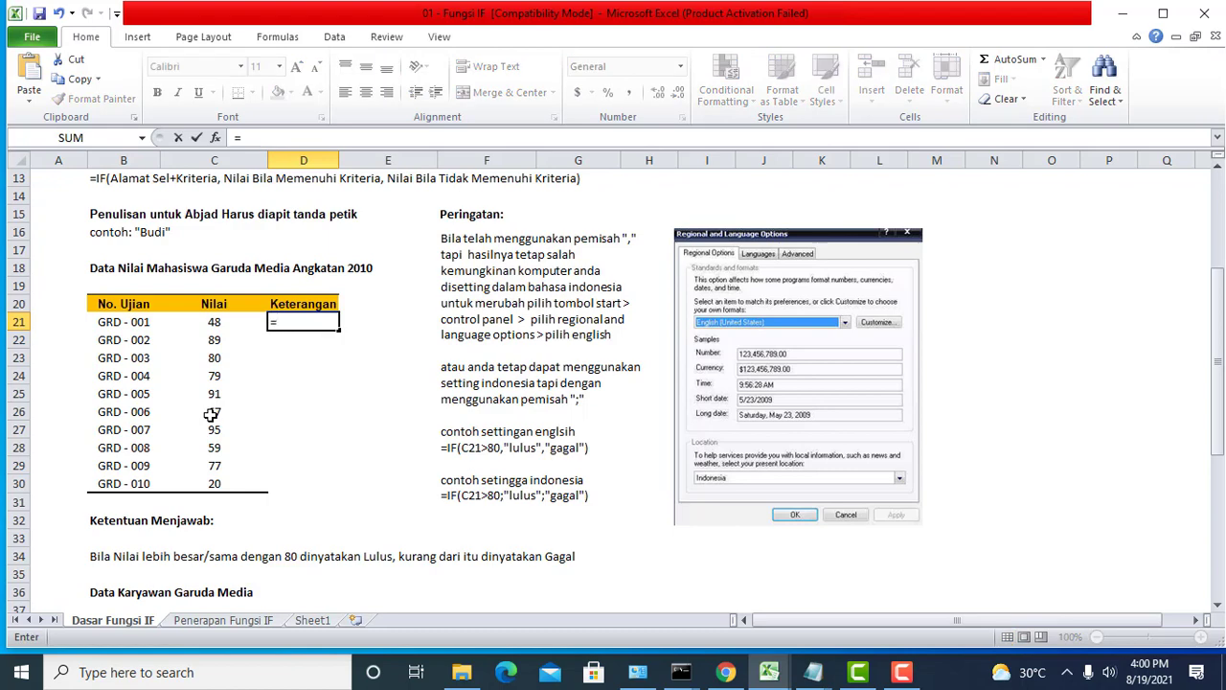
pyautogui.write('if')
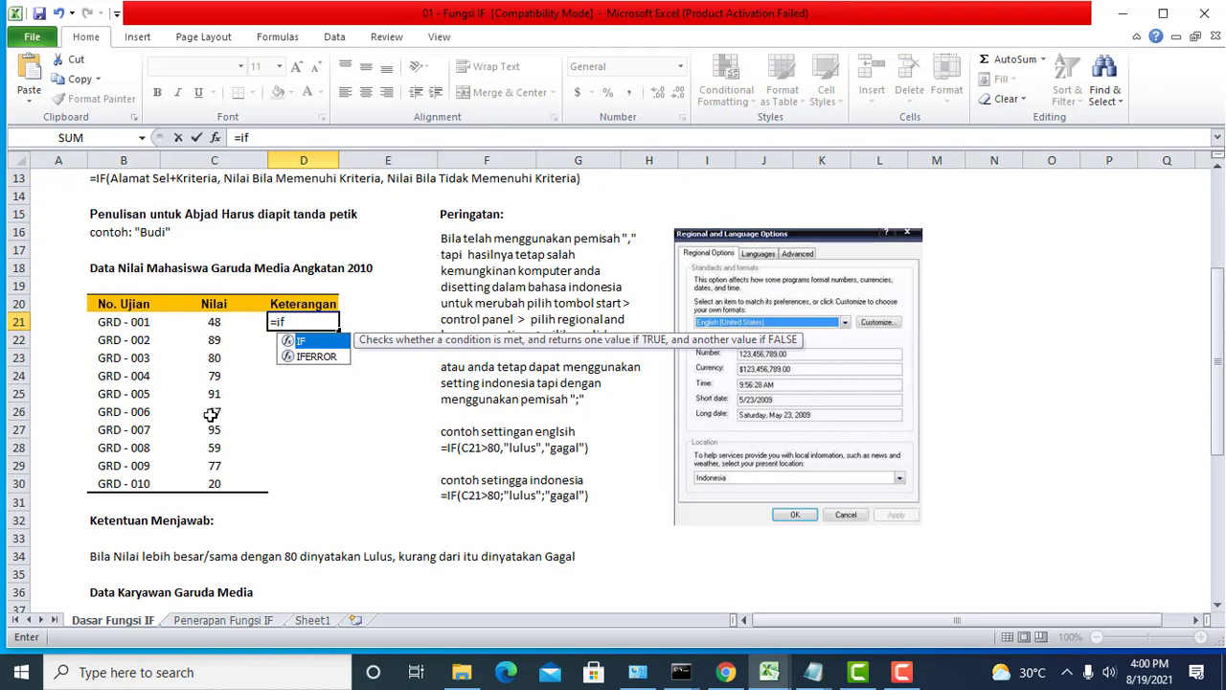
pyautogui.write('(')
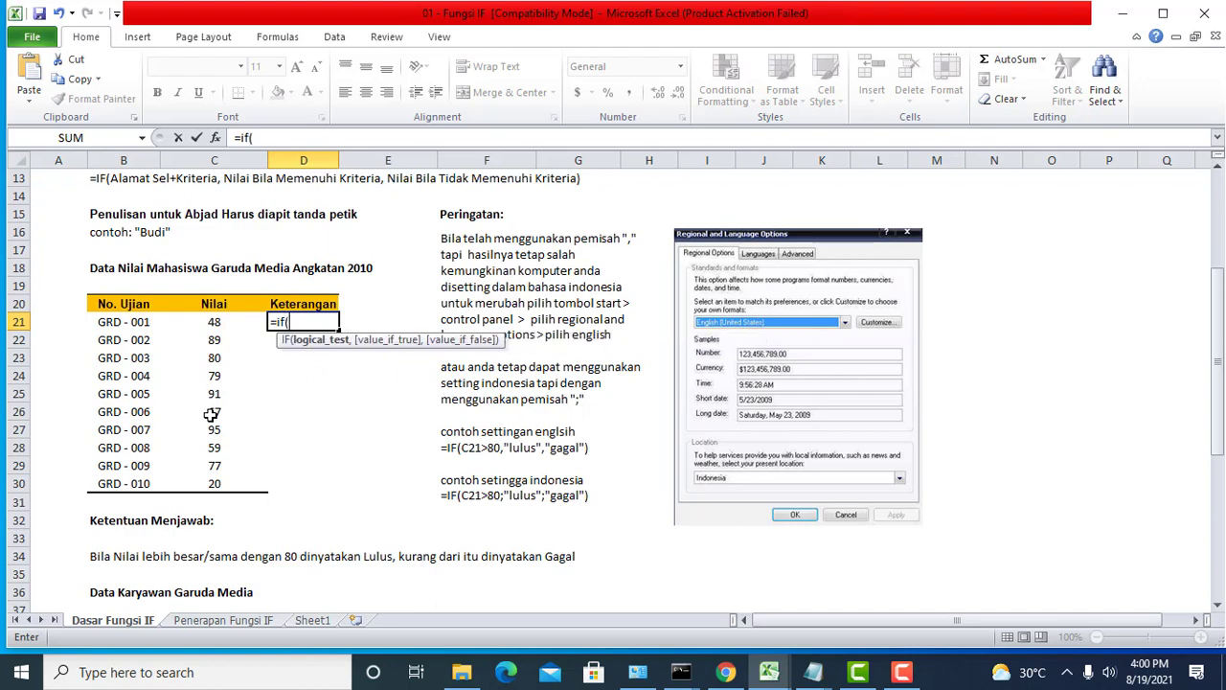
pyautogui.click(209, 323)
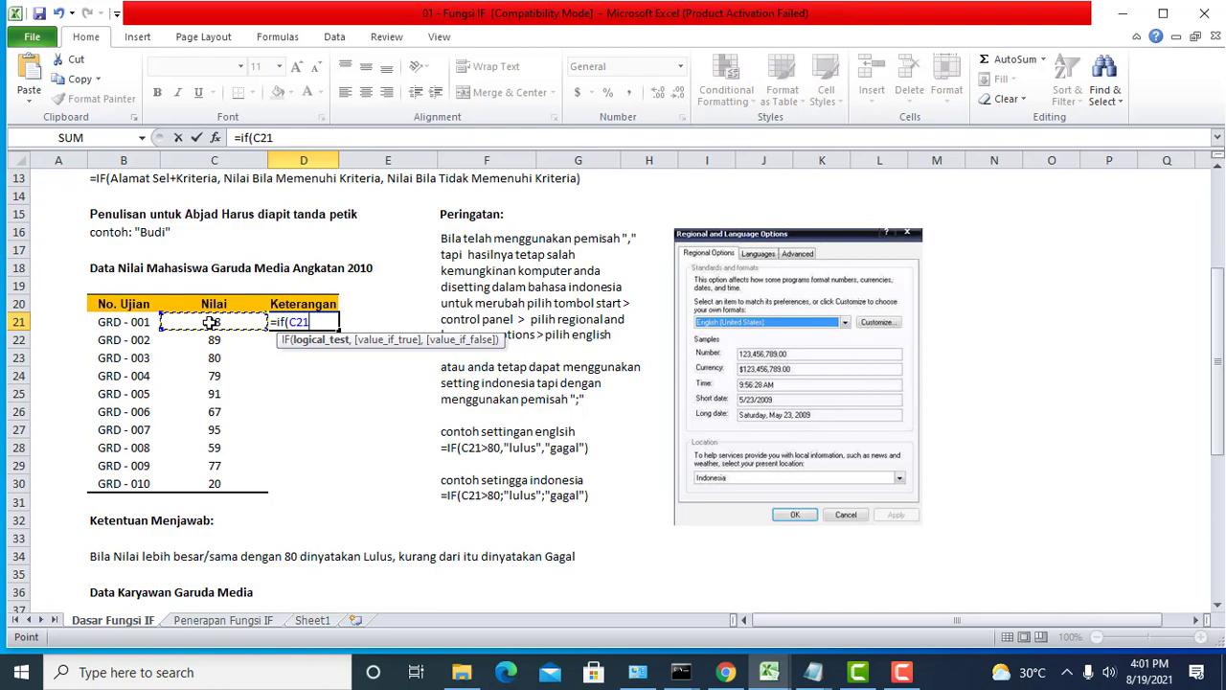
pyautogui.write(',')
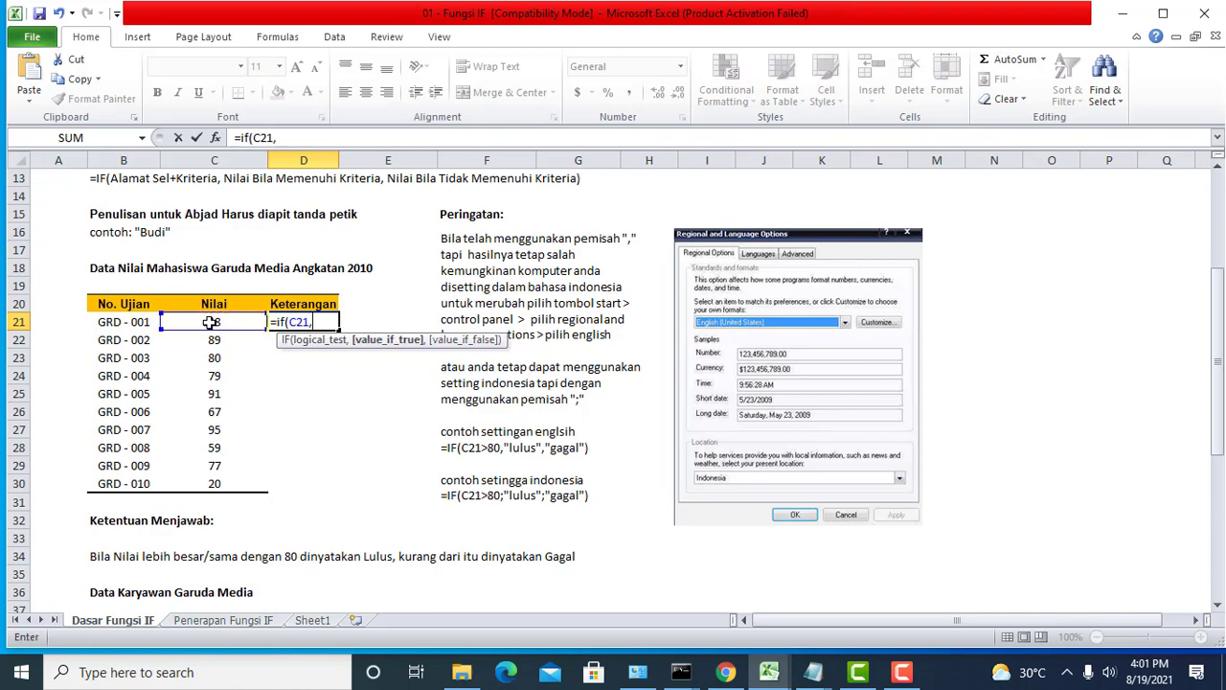
pyautogui.press('BackSpace')
pyautogui.write('>')
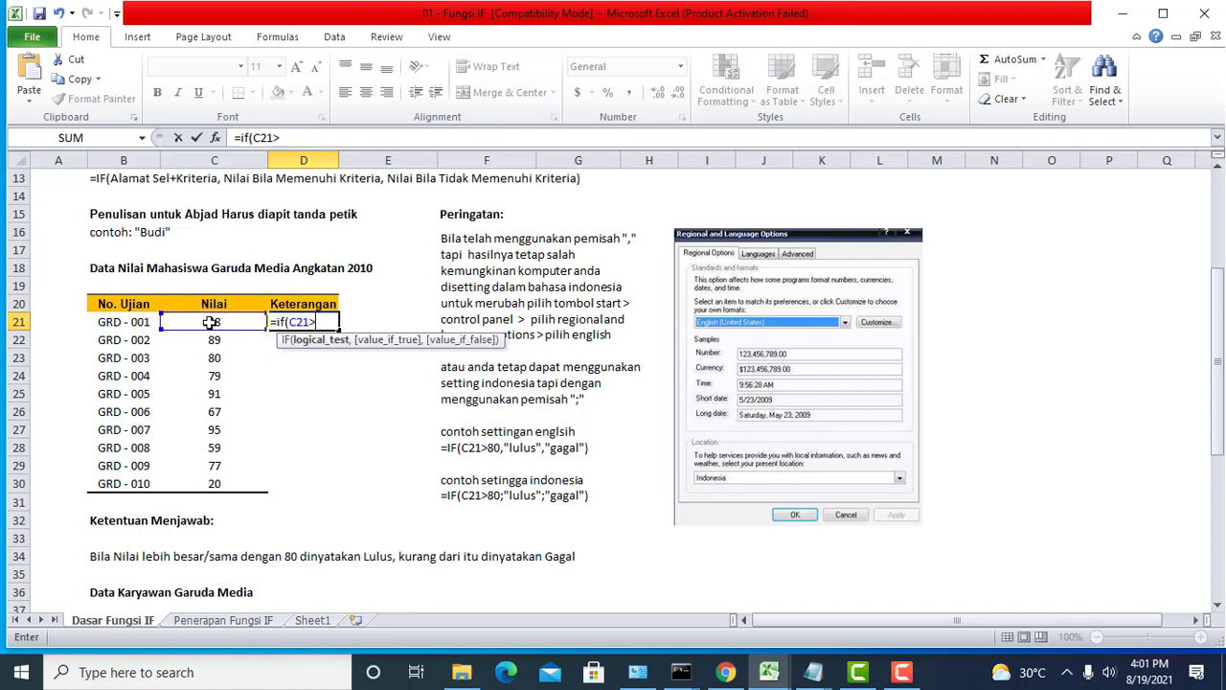
pyautogui.write('=80,"L')
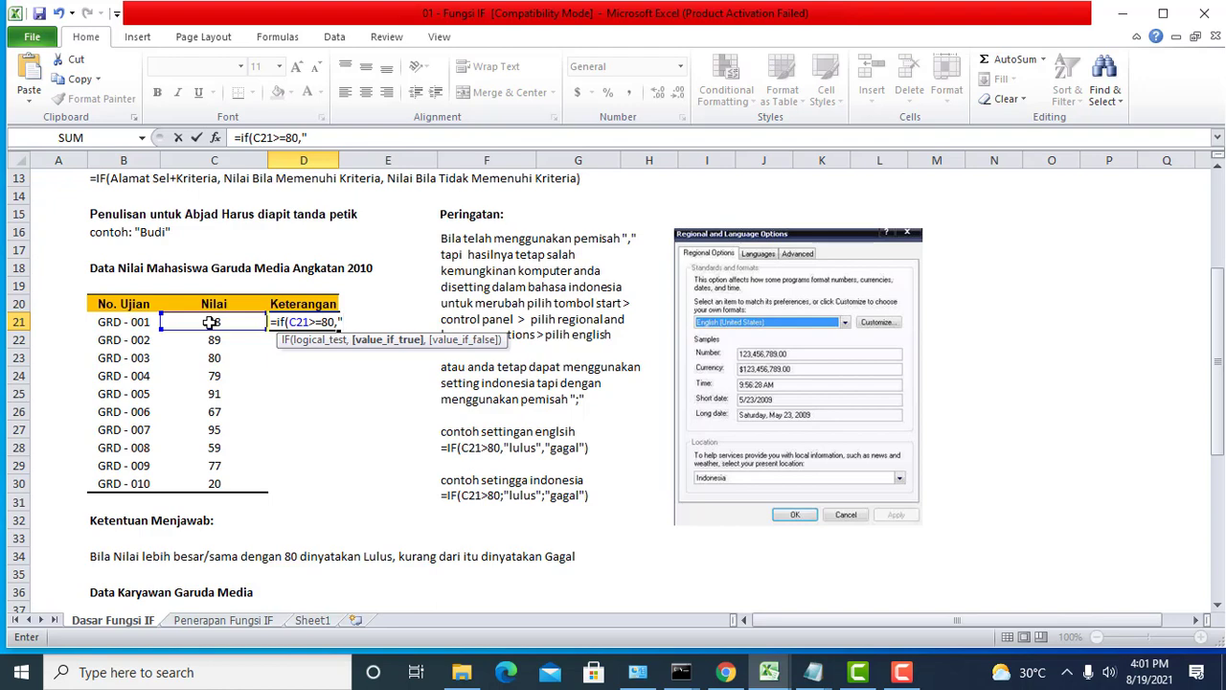
pyautogui.write('ULUS",')
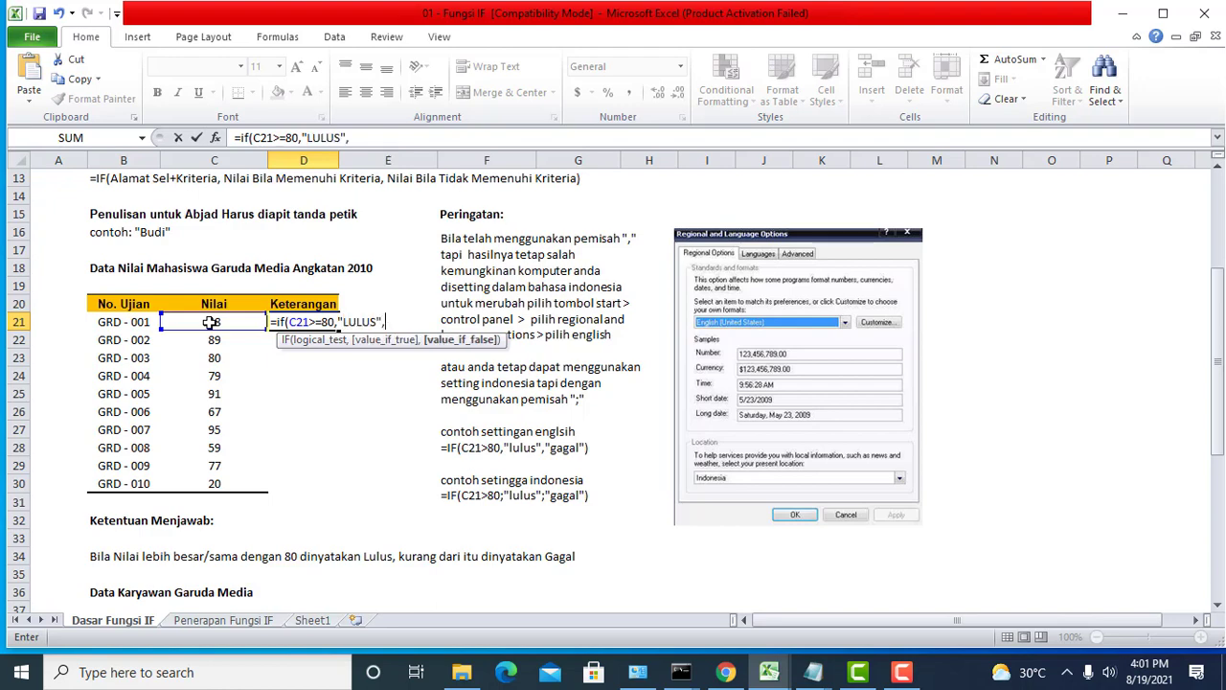
pyautogui.write('"GAGAL")')
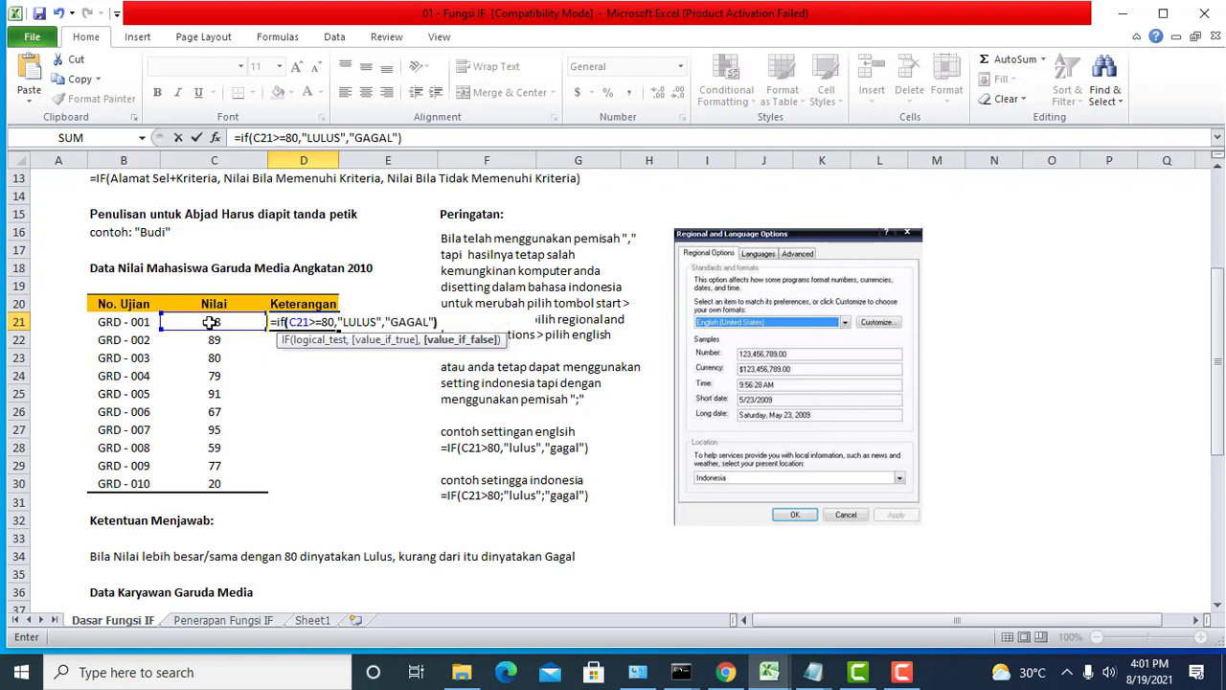
pyautogui.press('Return')
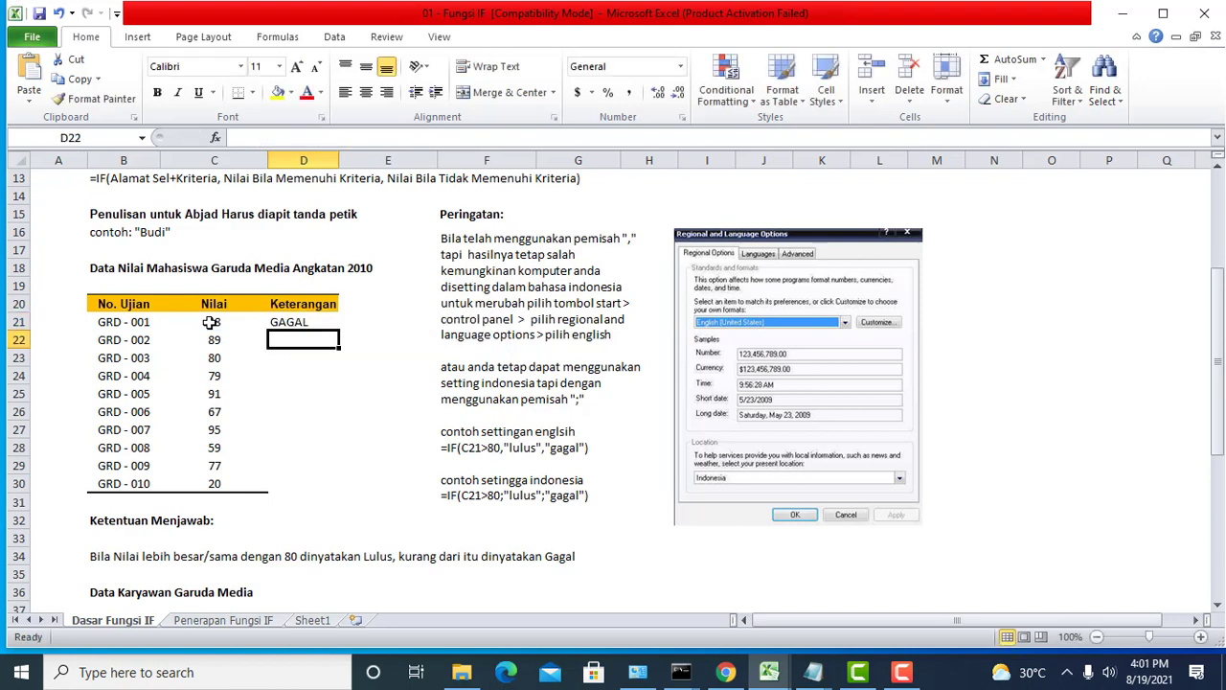
# Fill the IF formula from D21 down through D30 for the remaining exam numbers
pyautogui.click(297, 323)
pyautogui.moveTo(336, 331); pyautogui.dragTo(323, 493)
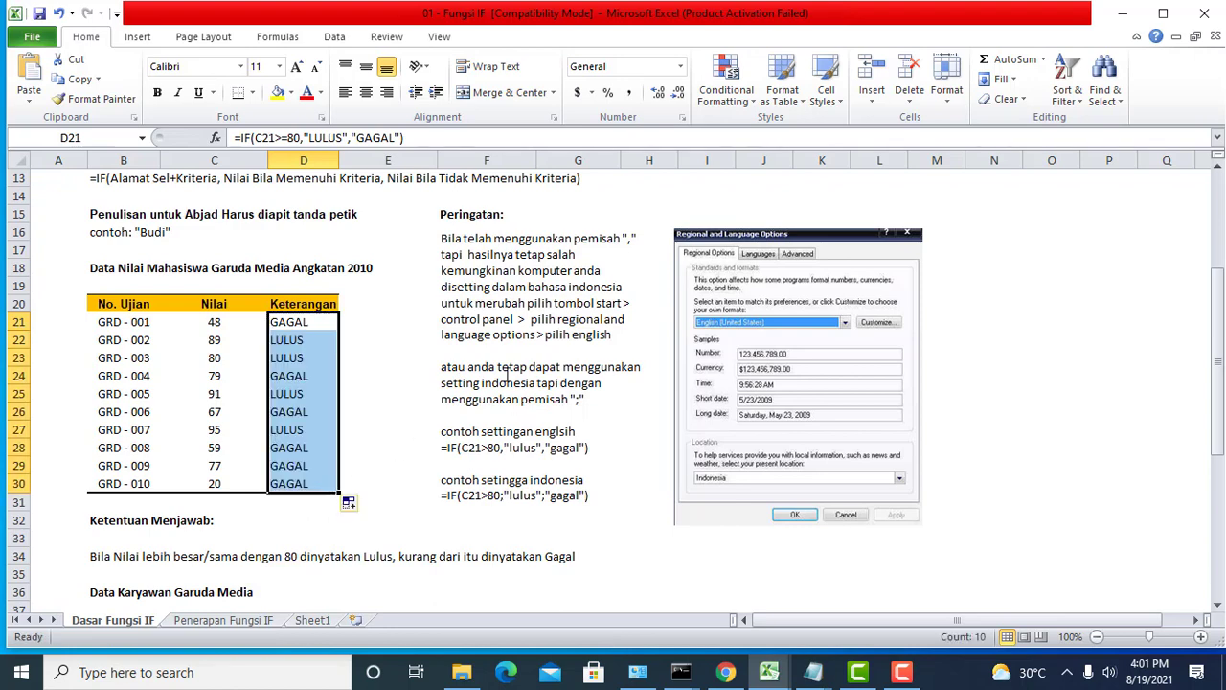
pyautogui.click(400, 394)
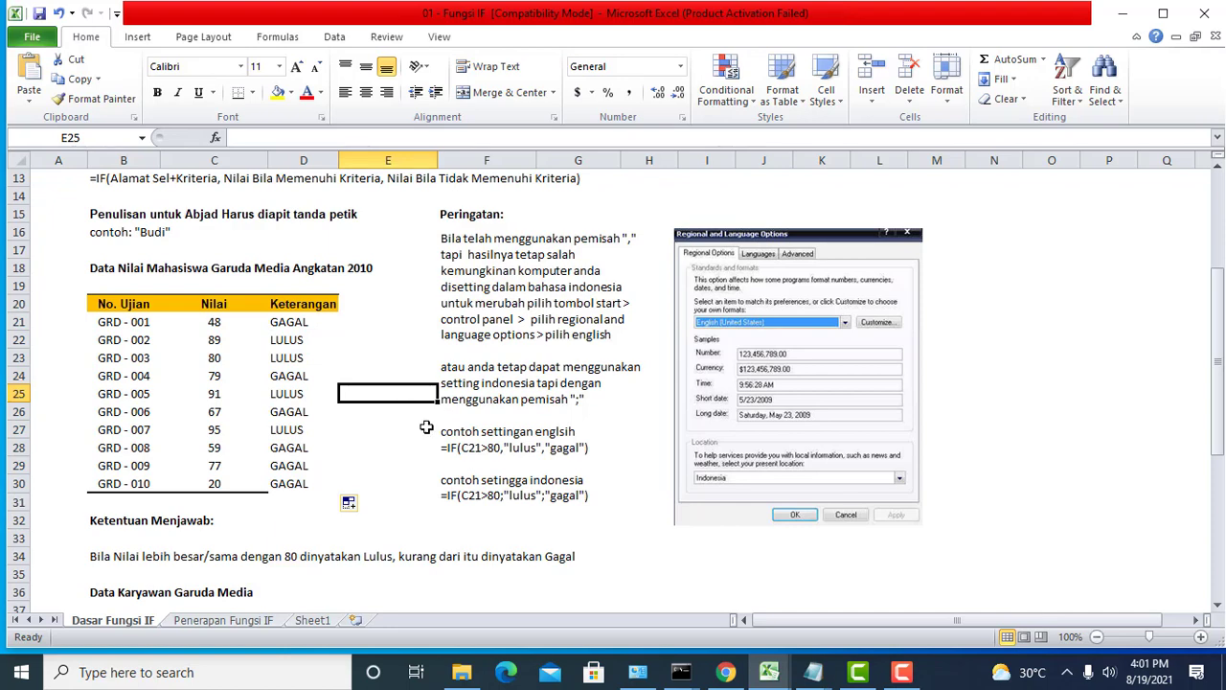
# Check the copied IF formulas in the Keterangan column and the Peringatan note about formula separators
pyautogui.click(377, 472)
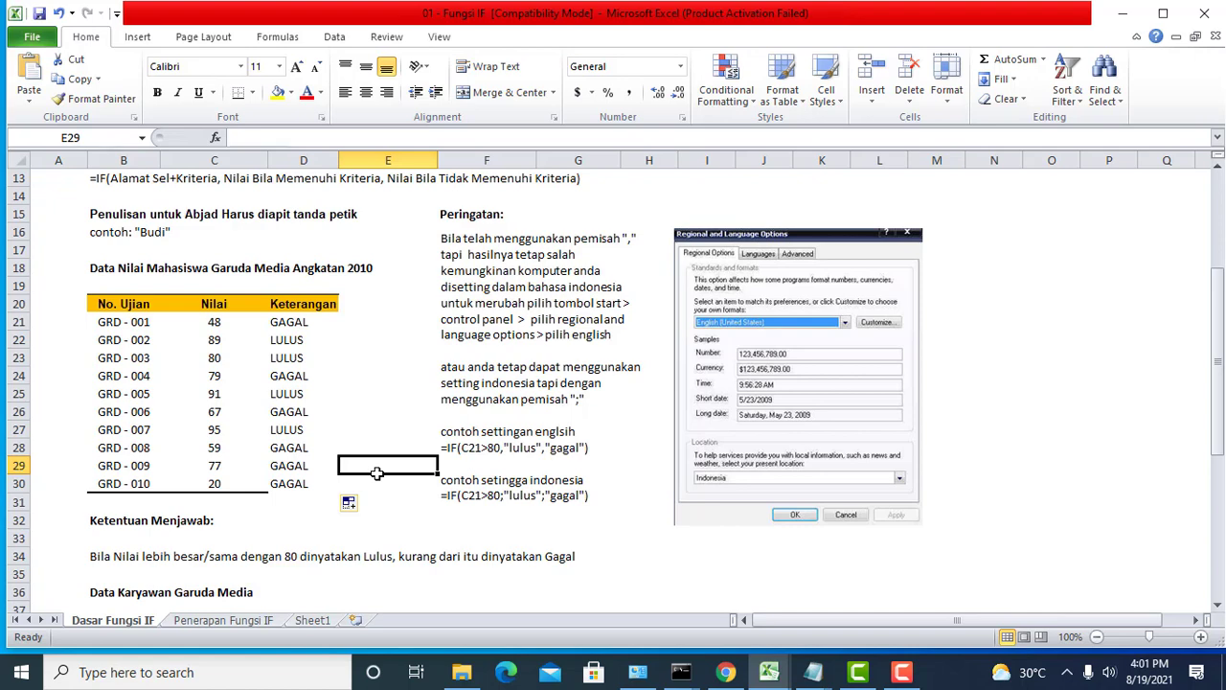
pyautogui.click(296, 468)
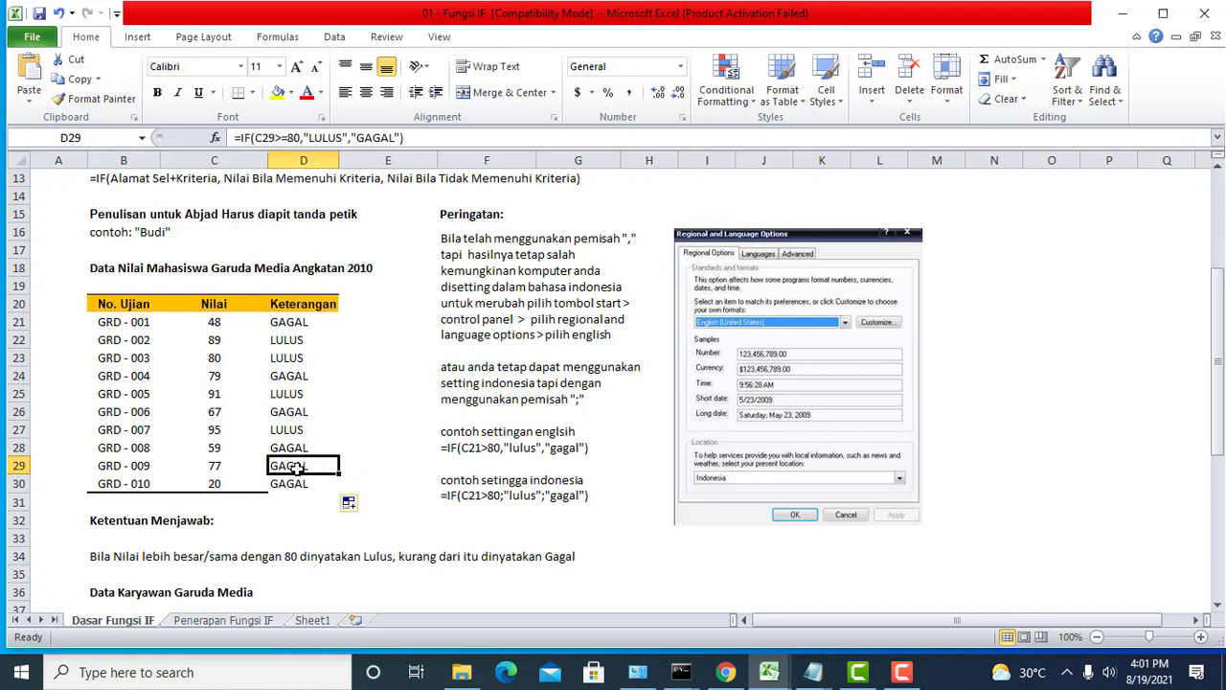
pyautogui.click(304, 356)
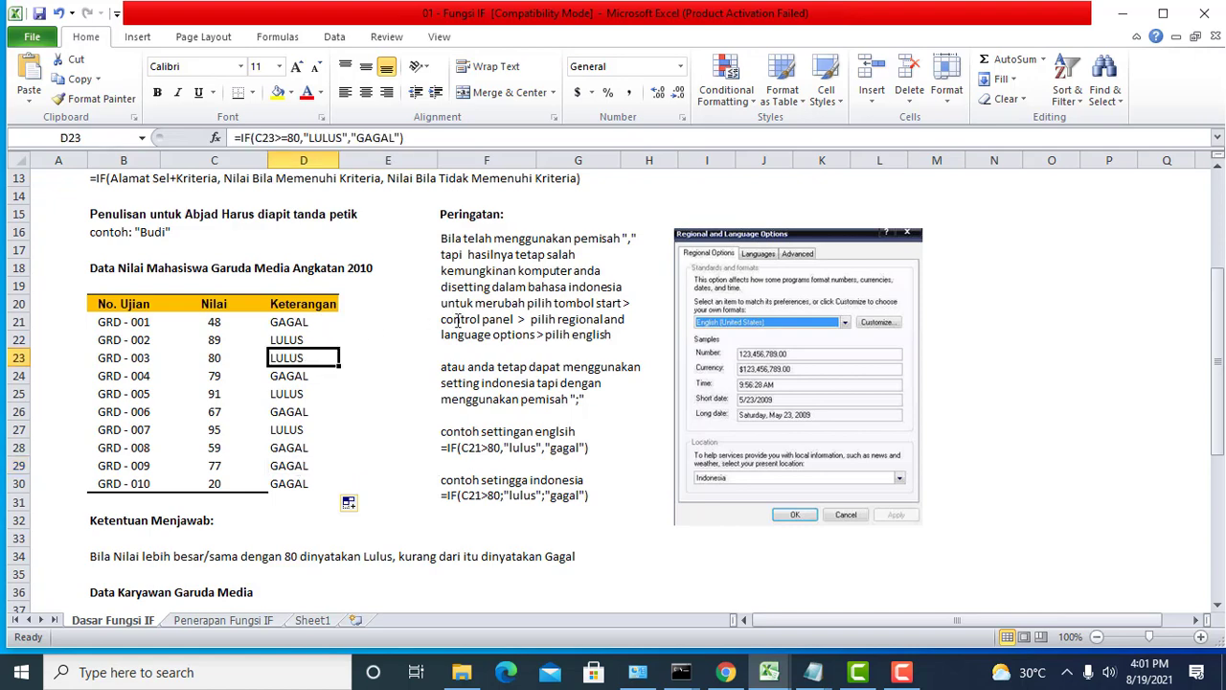
pyautogui.click(631, 238)
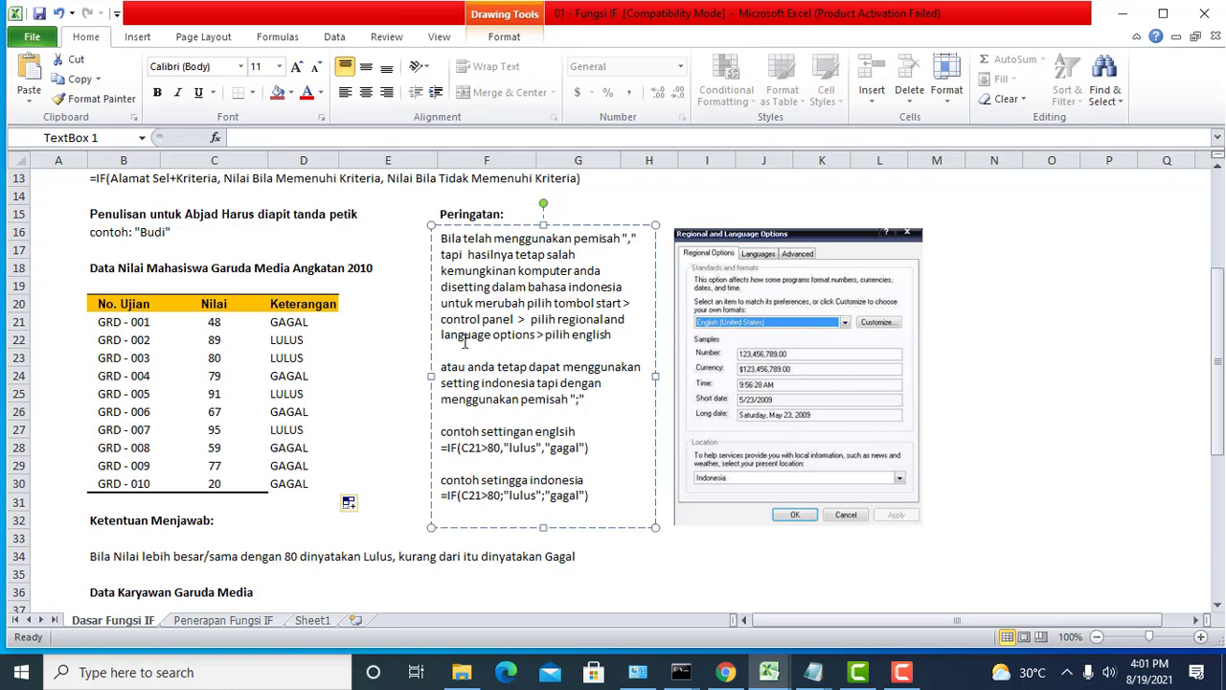
pyautogui.click(295, 429)
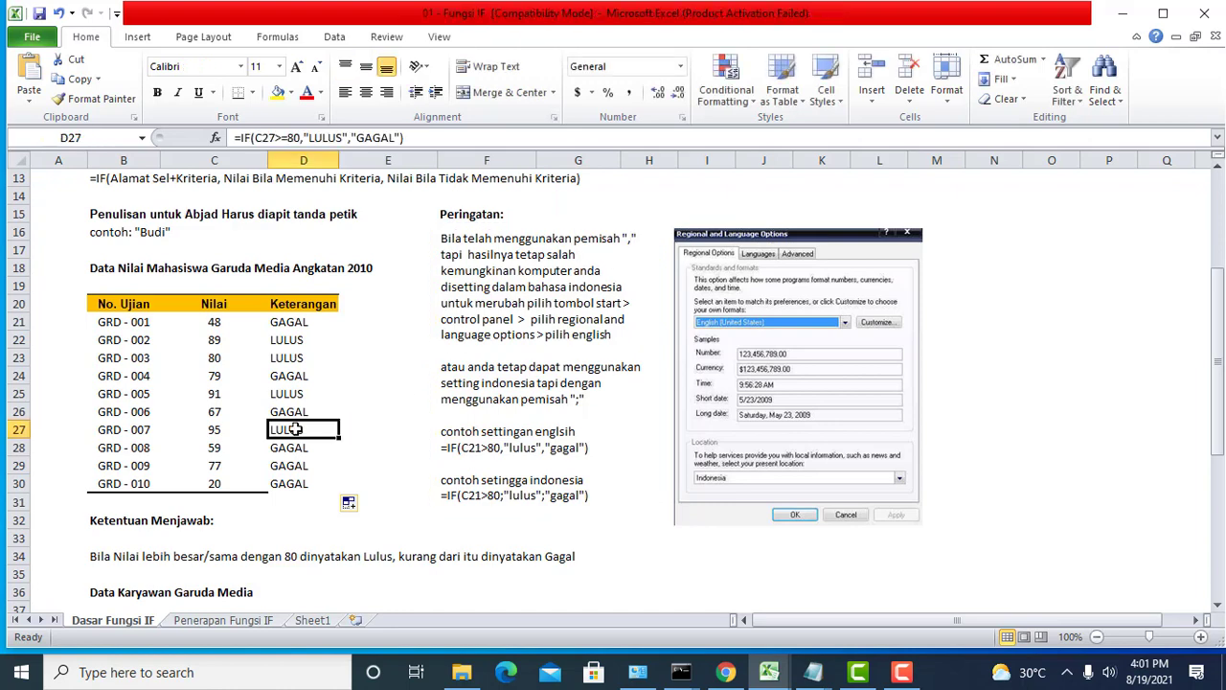
# Examine the Data Karyawan Garuda Media table, its Golongan and Nilai columns and the empty Nama Ruangan column
pyautogui.press('Down')
pyautogui.press('Down')
pyautogui.press('Down')
pyautogui.press('Down')
pyautogui.press('Down')
pyautogui.press('Down')
pyautogui.press('Down')
pyautogui.press('Down')
pyautogui.press('Down')
pyautogui.press('Down')
pyautogui.press('Down')
pyautogui.press('Down')
pyautogui.press('Down')
pyautogui.press('Down')
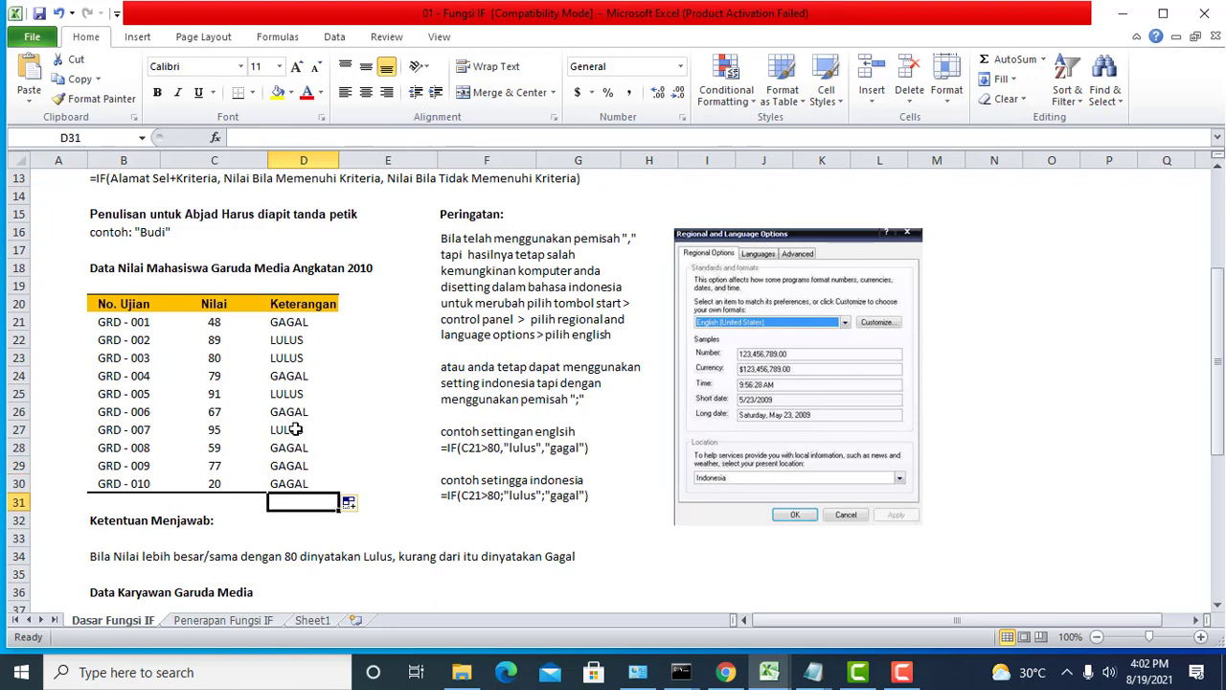
pyautogui.press('Down')
pyautogui.press('Down')
pyautogui.press('Down')
pyautogui.press('Down')
pyautogui.press('Down')
pyautogui.press('Down')
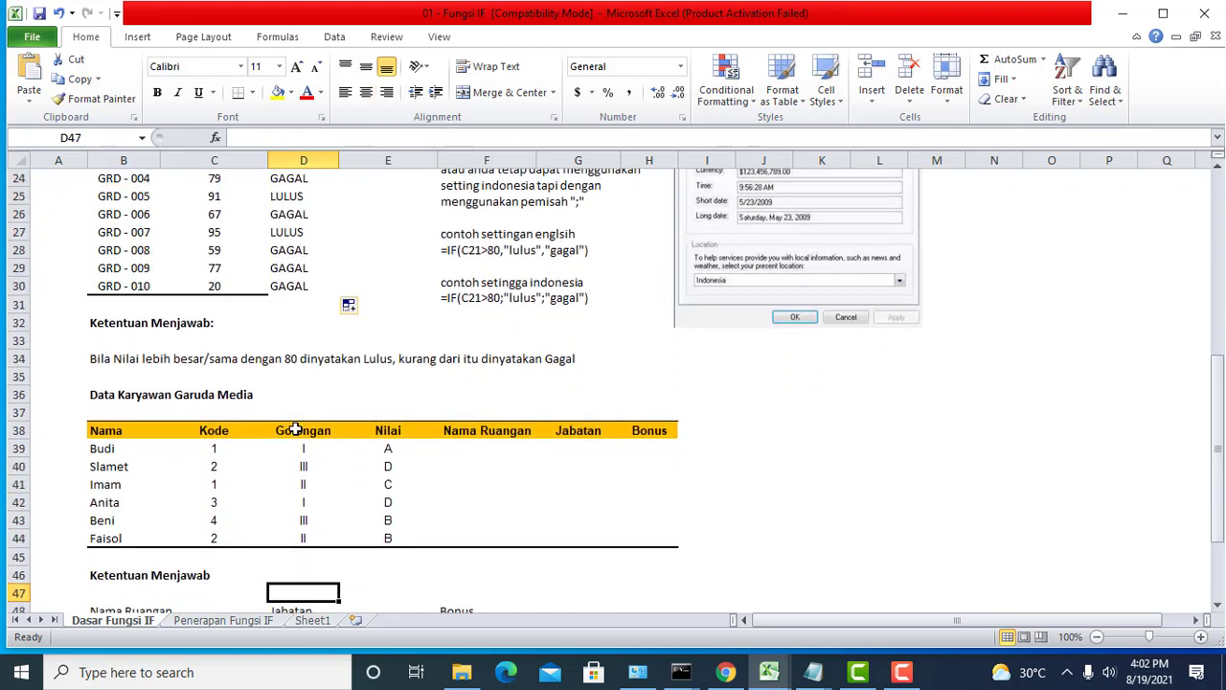
pyautogui.press('Up')
pyautogui.press('Up')
pyautogui.press('Up')
pyautogui.press('Up')
pyautogui.press('Up')
pyautogui.press('Up')
pyautogui.press('Up')
pyautogui.press('Up')
pyautogui.press('Up')
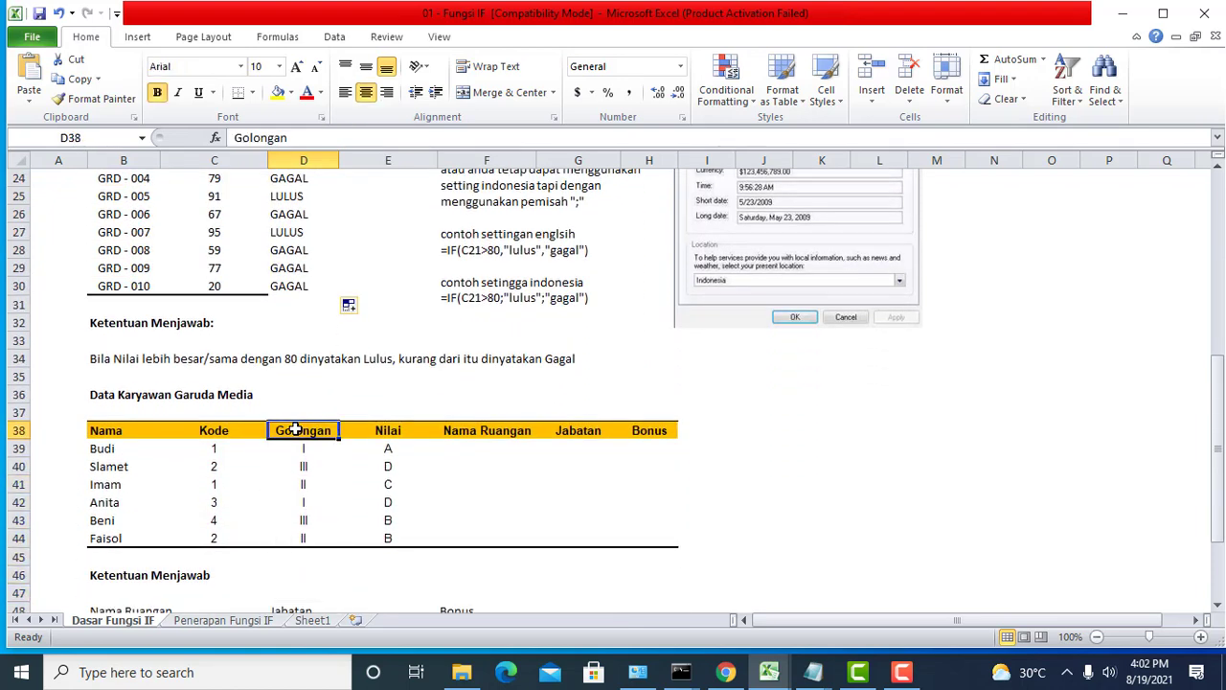
pyautogui.press('Down')
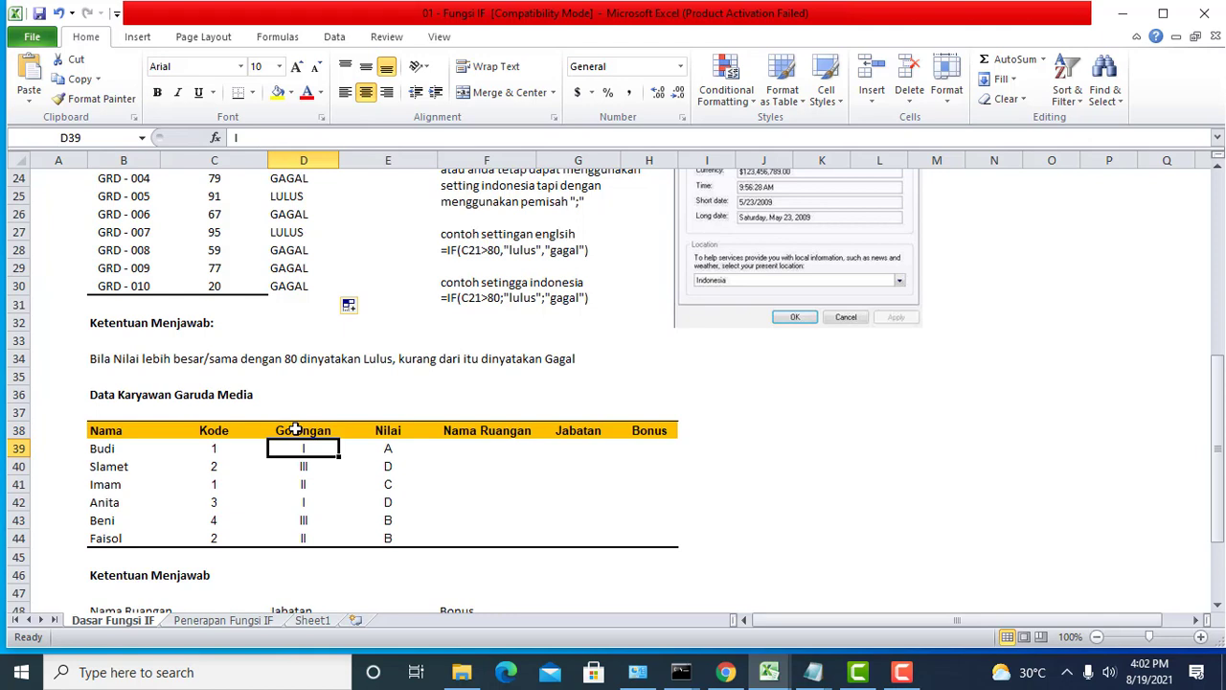
pyautogui.press('Right')
pyautogui.press('Right')
pyautogui.press('Left')
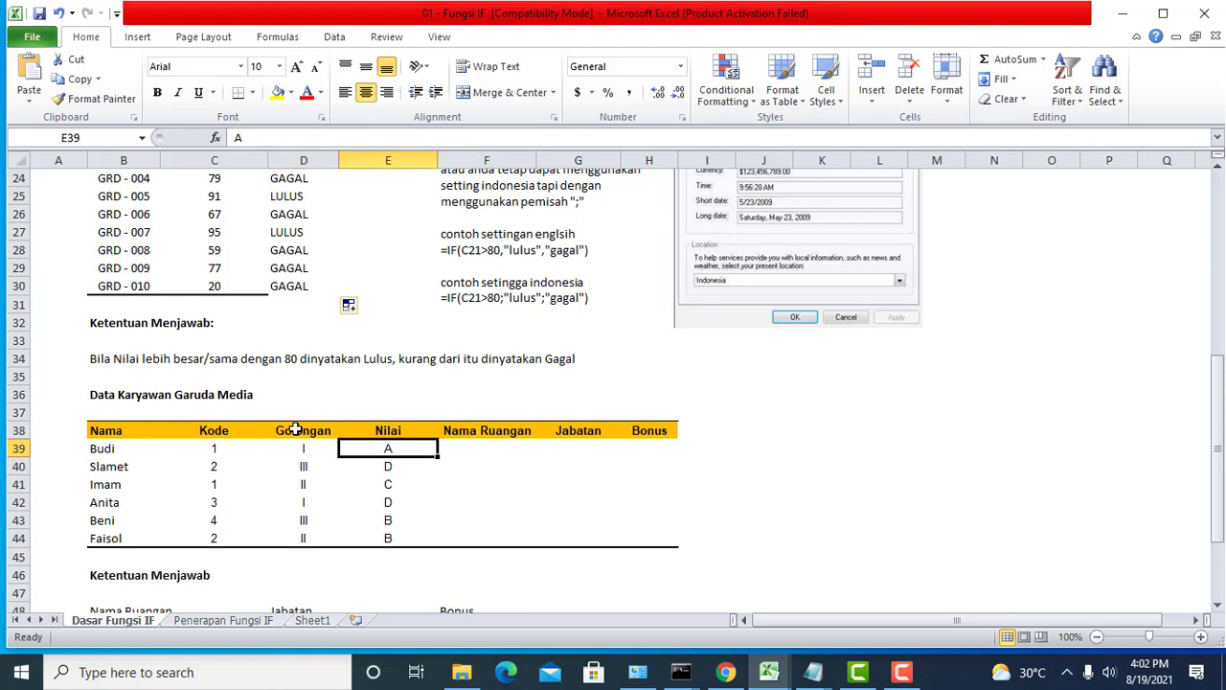
pyautogui.press('Right')
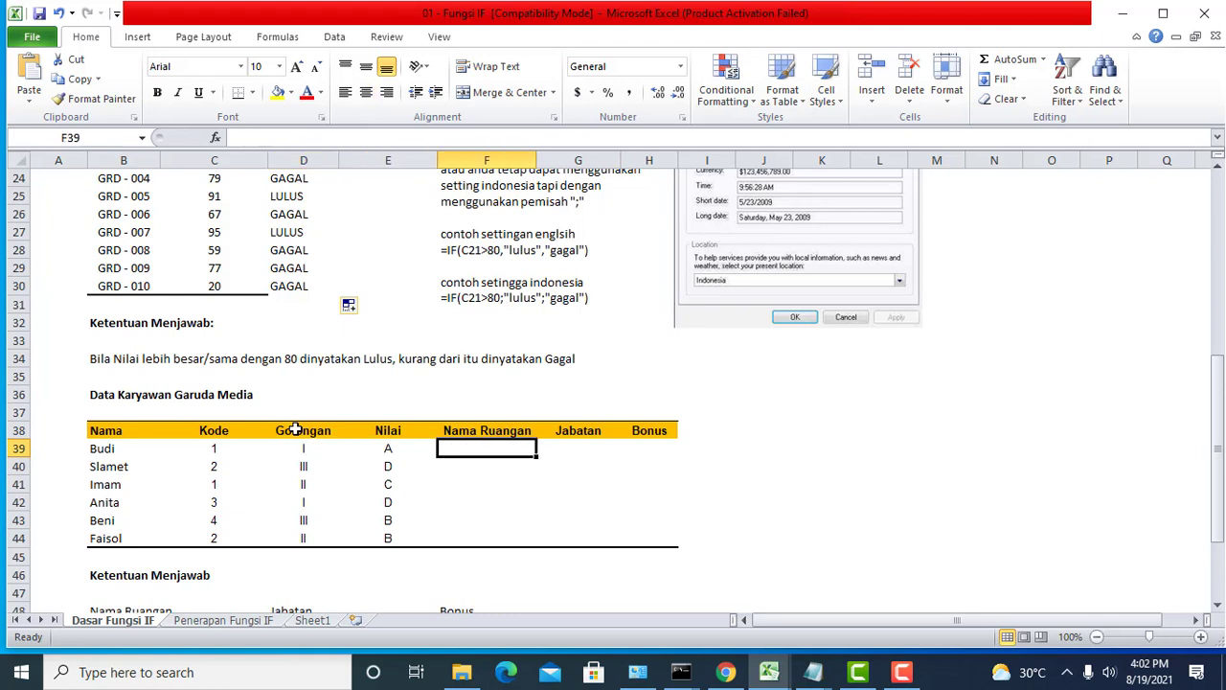
# Read the Ketentuan Menjawab reference tables below the employee table, especially the room names by Kode, and compare them with the employees' codes
pyautogui.press('Down')
pyautogui.press('Down')
pyautogui.press('Down')
pyautogui.press('Down')
pyautogui.press('Down')
pyautogui.press('Down')
pyautogui.press('Down')
pyautogui.press('Down')
pyautogui.press('Down')
pyautogui.press('Down')
pyautogui.press('Down')
pyautogui.press('Down')
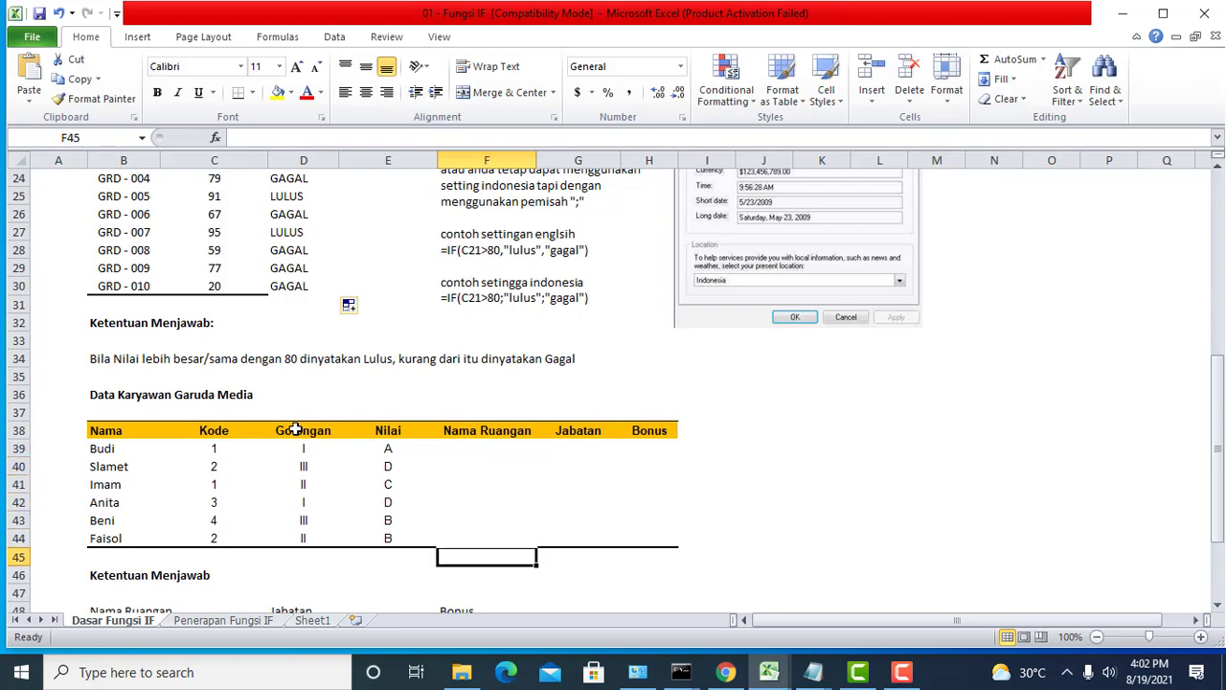
pyautogui.press('Down')
pyautogui.press('Down')
pyautogui.press('Down')
pyautogui.press('Up')
pyautogui.press('Up')
pyautogui.press('Up')
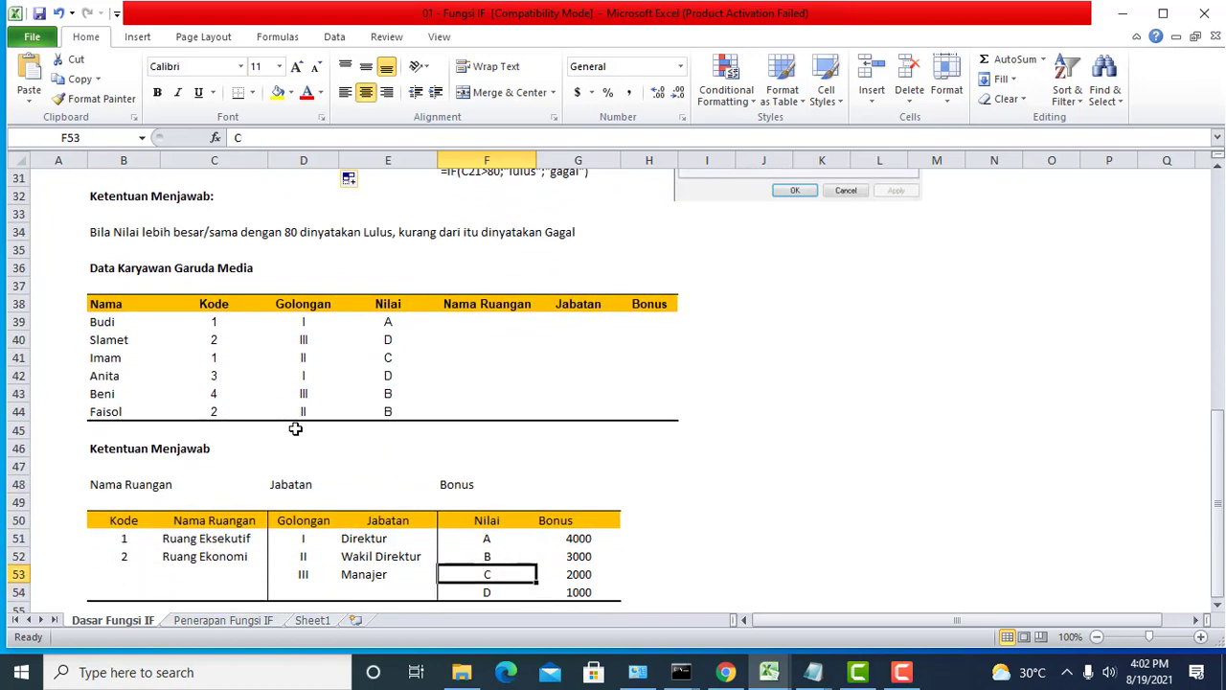
pyautogui.press('Left')
pyautogui.press('Left')
pyautogui.press('Left')
pyautogui.press('Left')
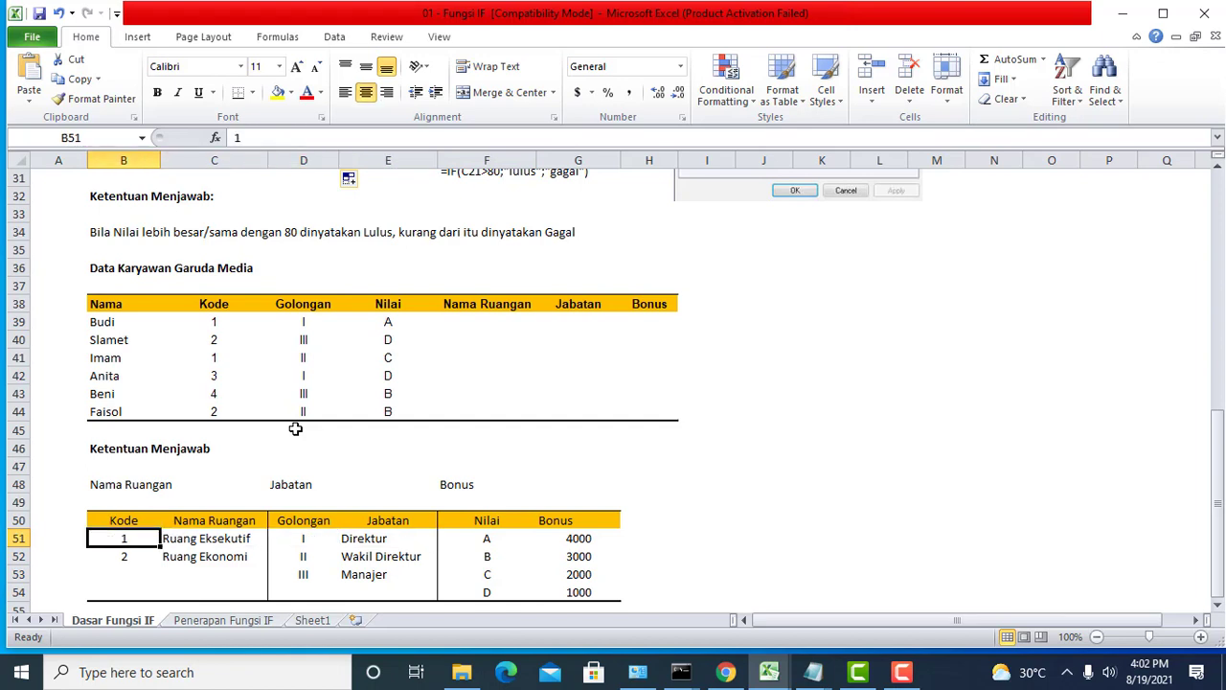
pyautogui.press('Down')
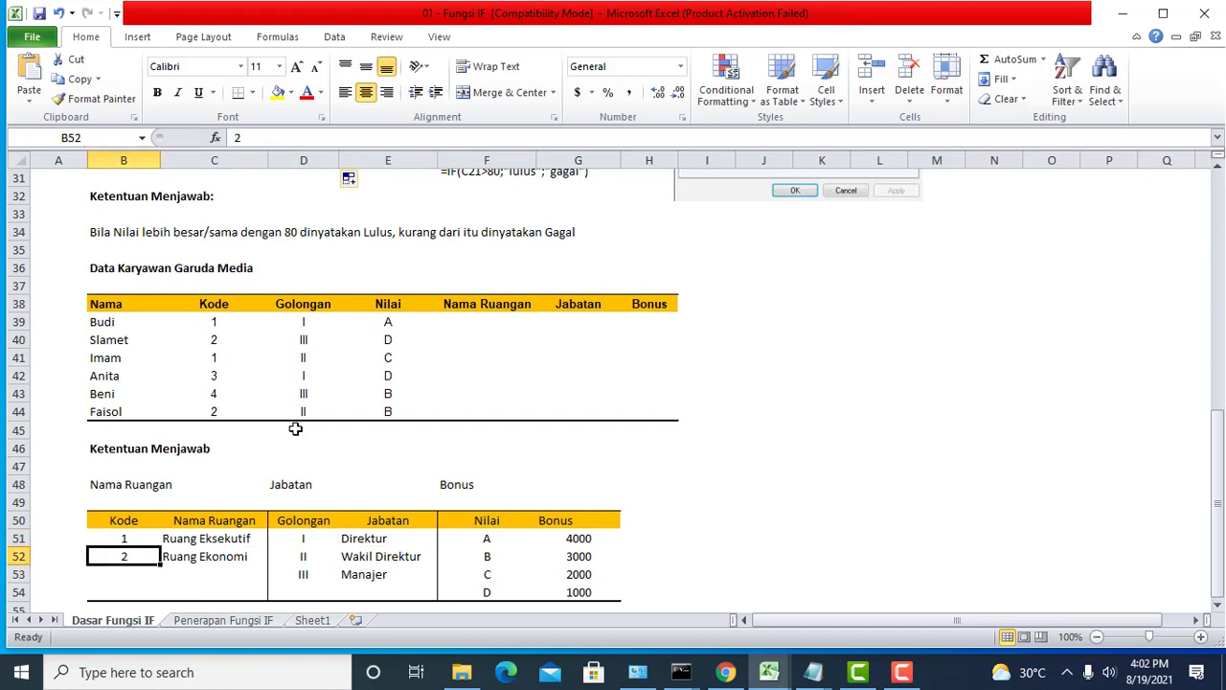
pyautogui.press('Right')
pyautogui.press('Up')
pyautogui.press('Up')
pyautogui.press('Up')
pyautogui.press('Up')
pyautogui.press('Up')
pyautogui.press('Up')
pyautogui.press('Up')
pyautogui.press('Up')
pyautogui.press('Up')
pyautogui.press('Up')
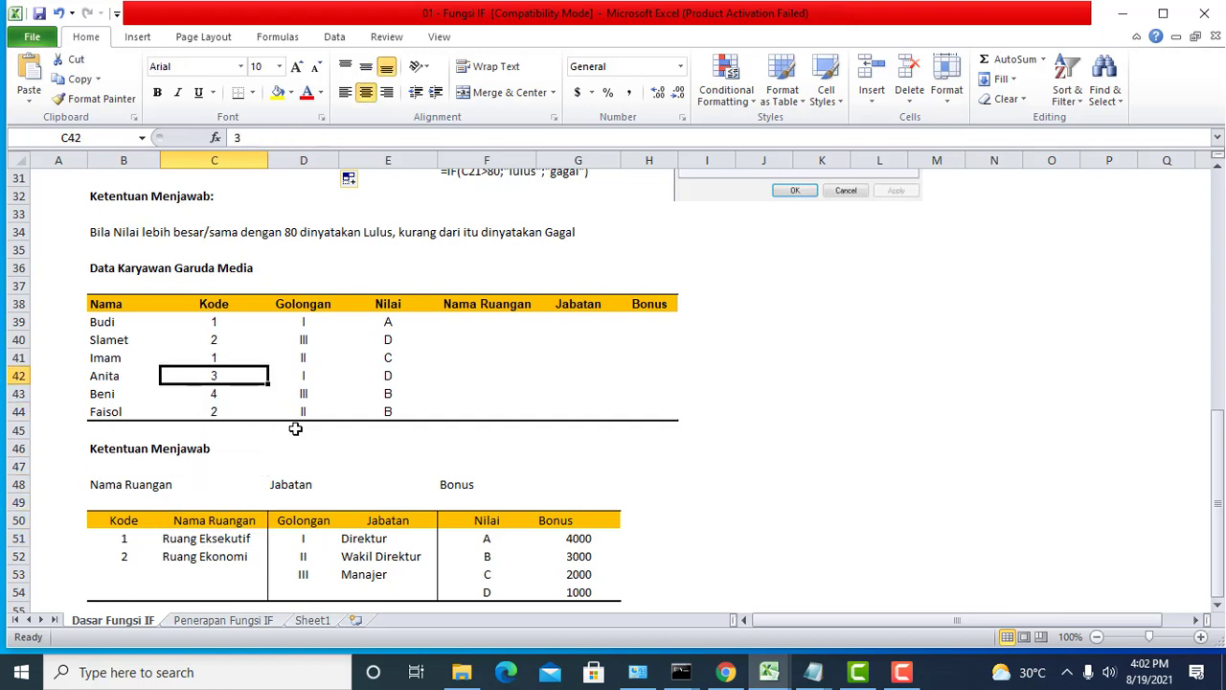
# Enter the formula =IF(C39=1,"Ruang Eksekutif","Ekonomi") in cell F39 of the Nama Ruangan column
pyautogui.press('Up')
pyautogui.press('Up')
pyautogui.press('Up')
pyautogui.press('Right')
pyautogui.press('Right')
pyautogui.press('Right')
pyautogui.write('=')
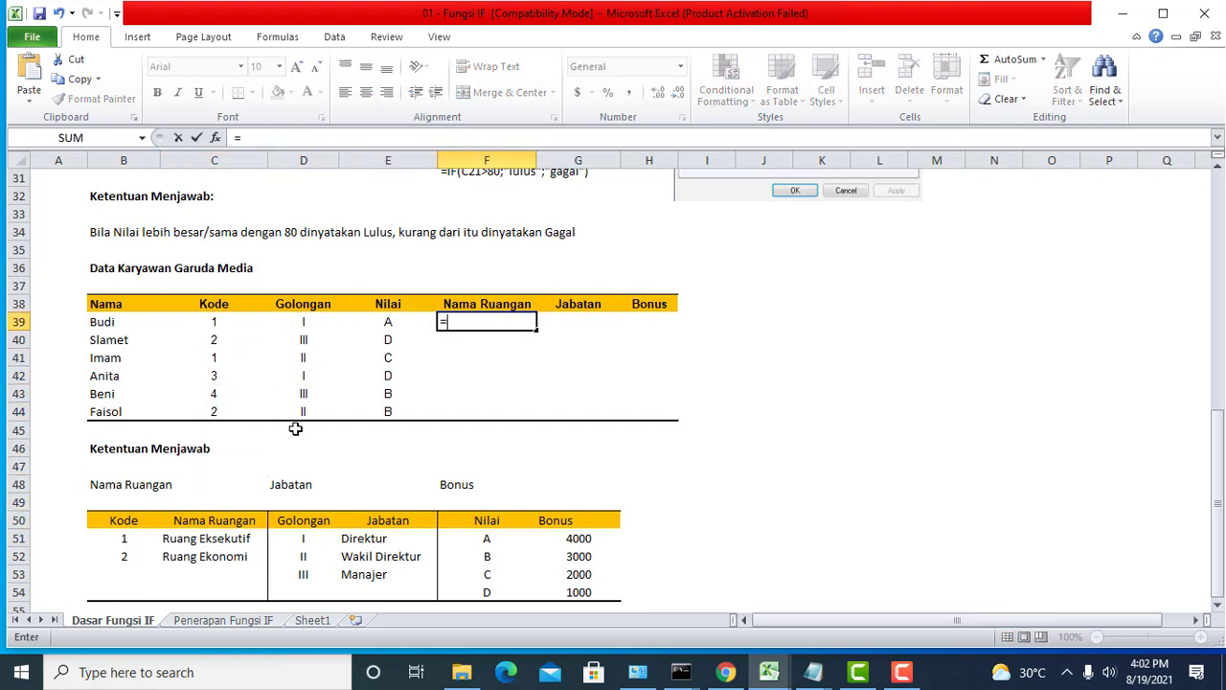
pyautogui.write('if')
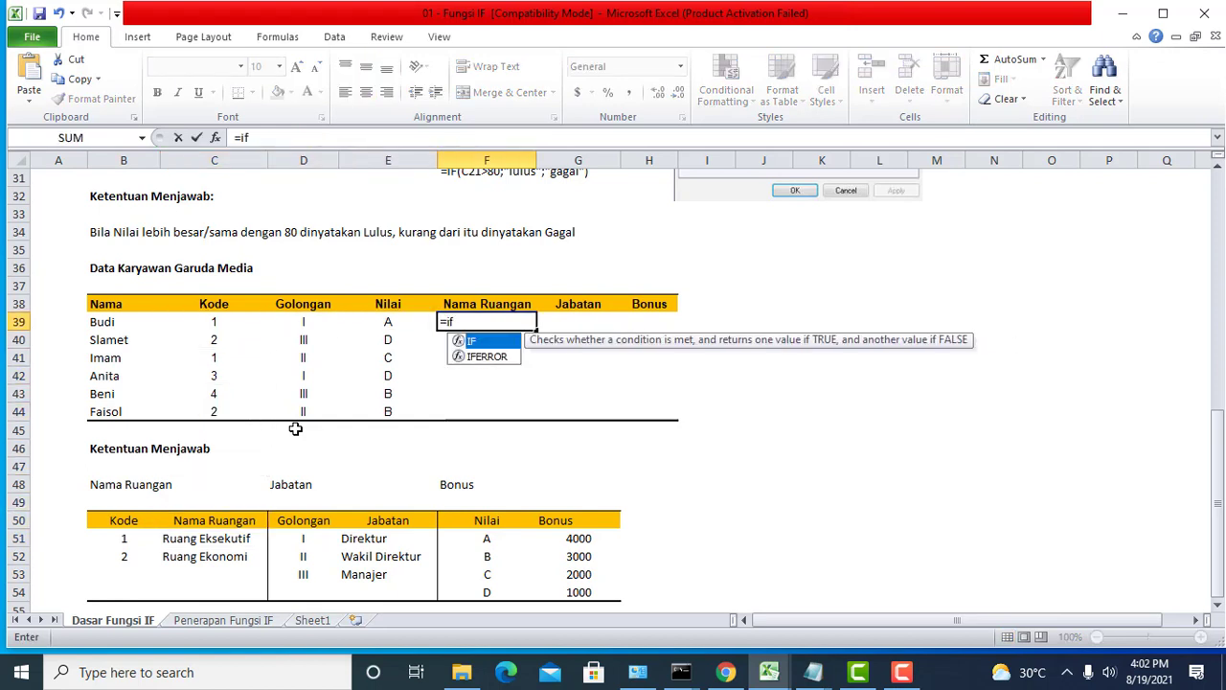
pyautogui.write('(')
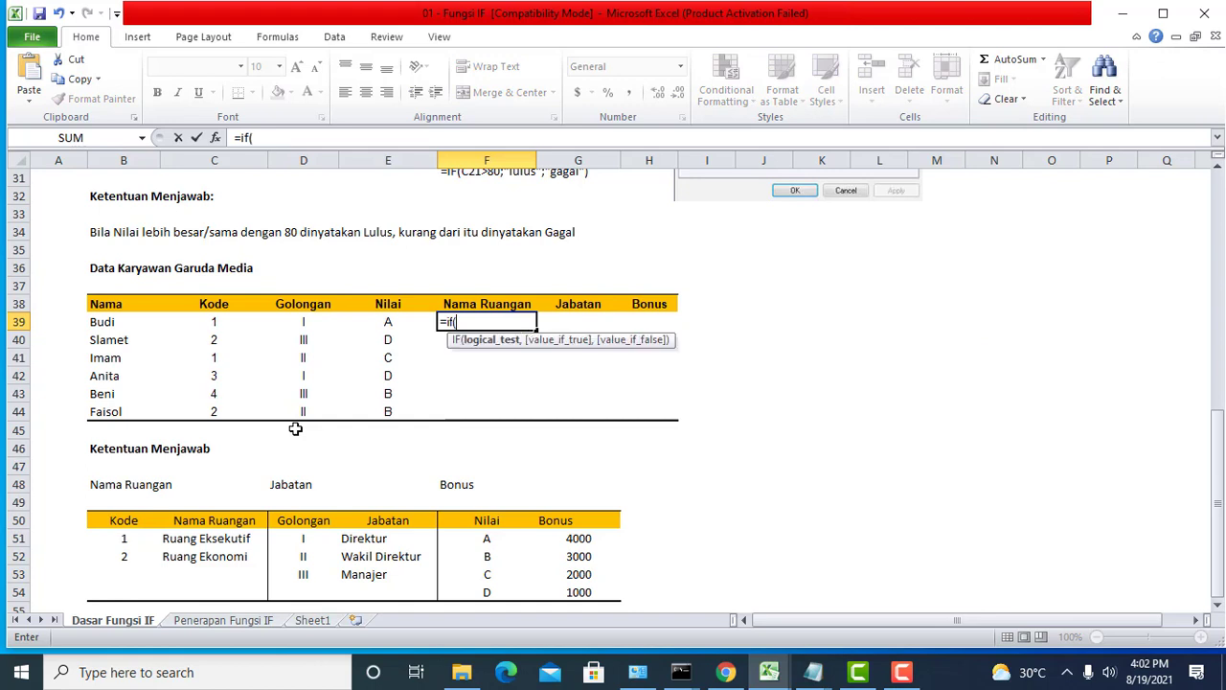
pyautogui.click(216, 324)
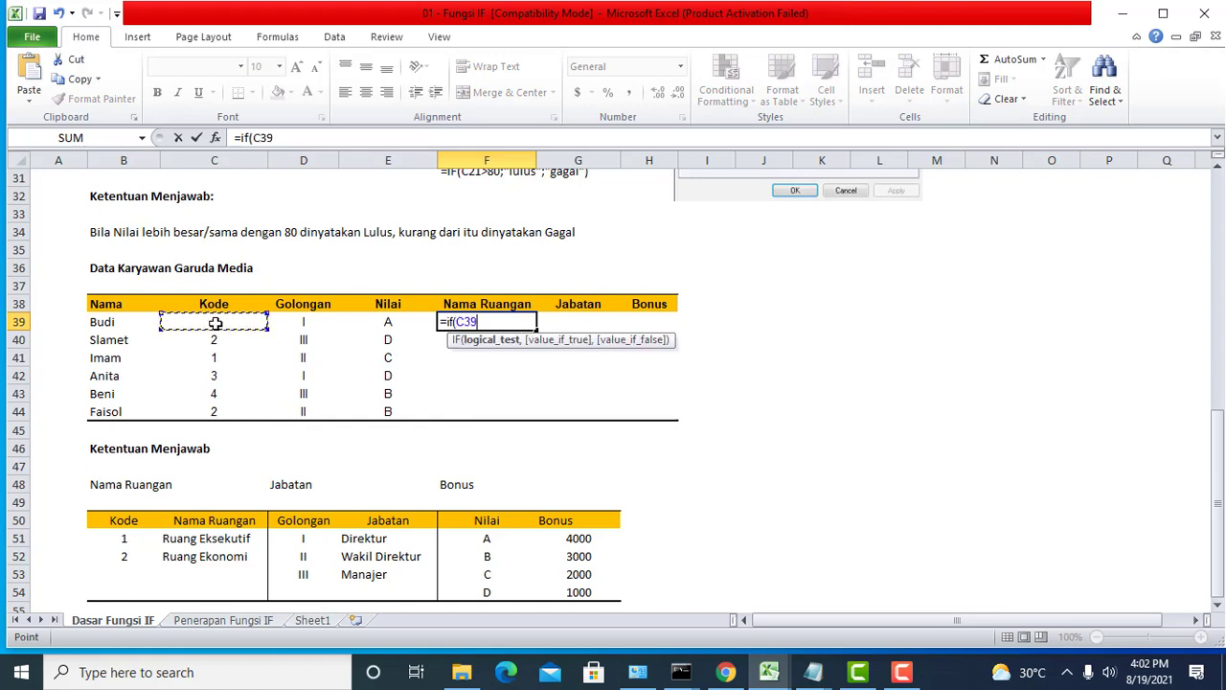
pyautogui.write('=1,')
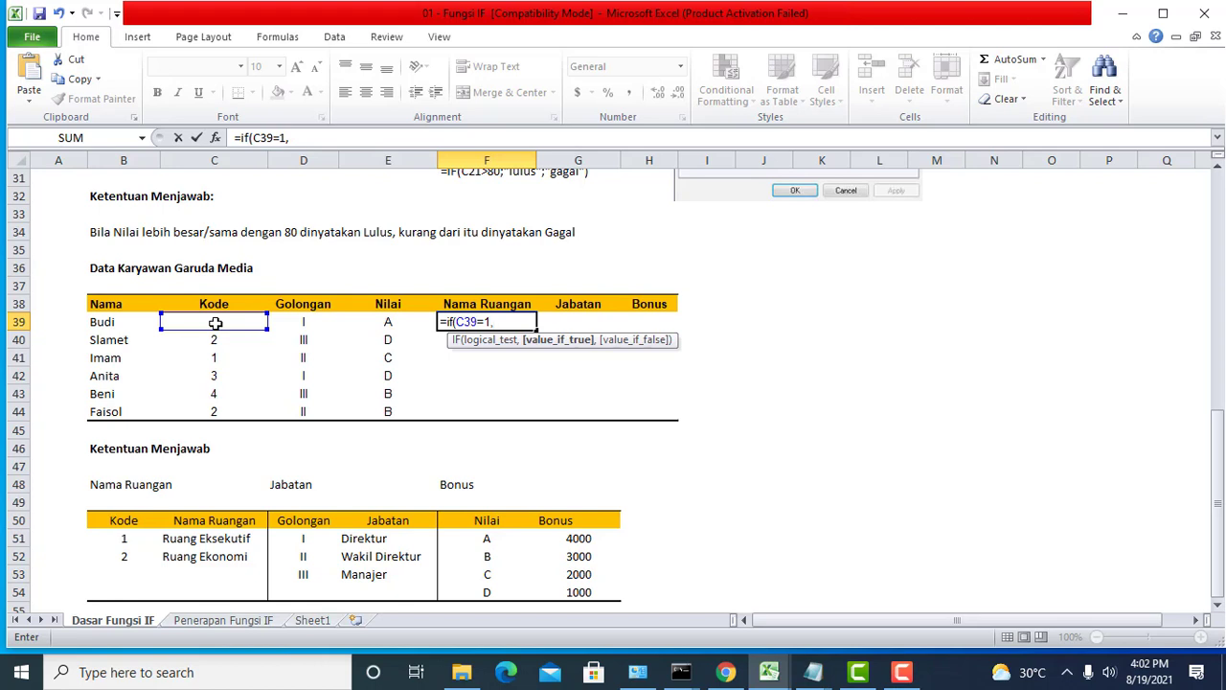
pyautogui.write('"Ruang Eksek')
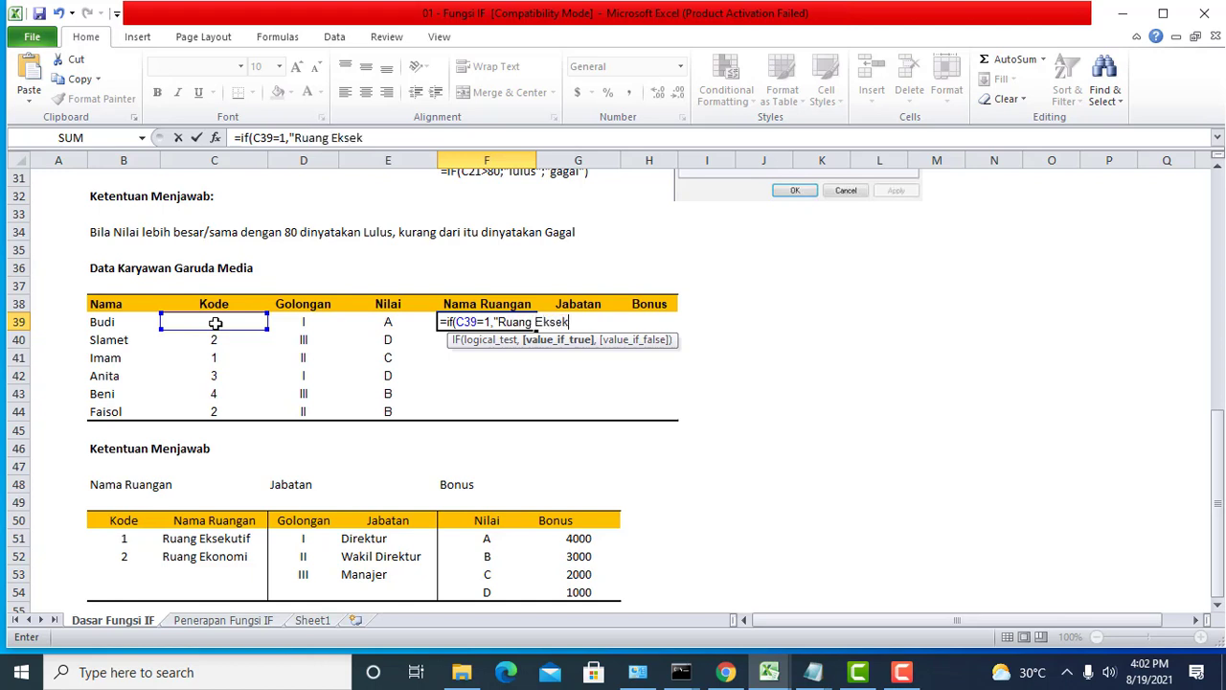
pyautogui.write('utif",')
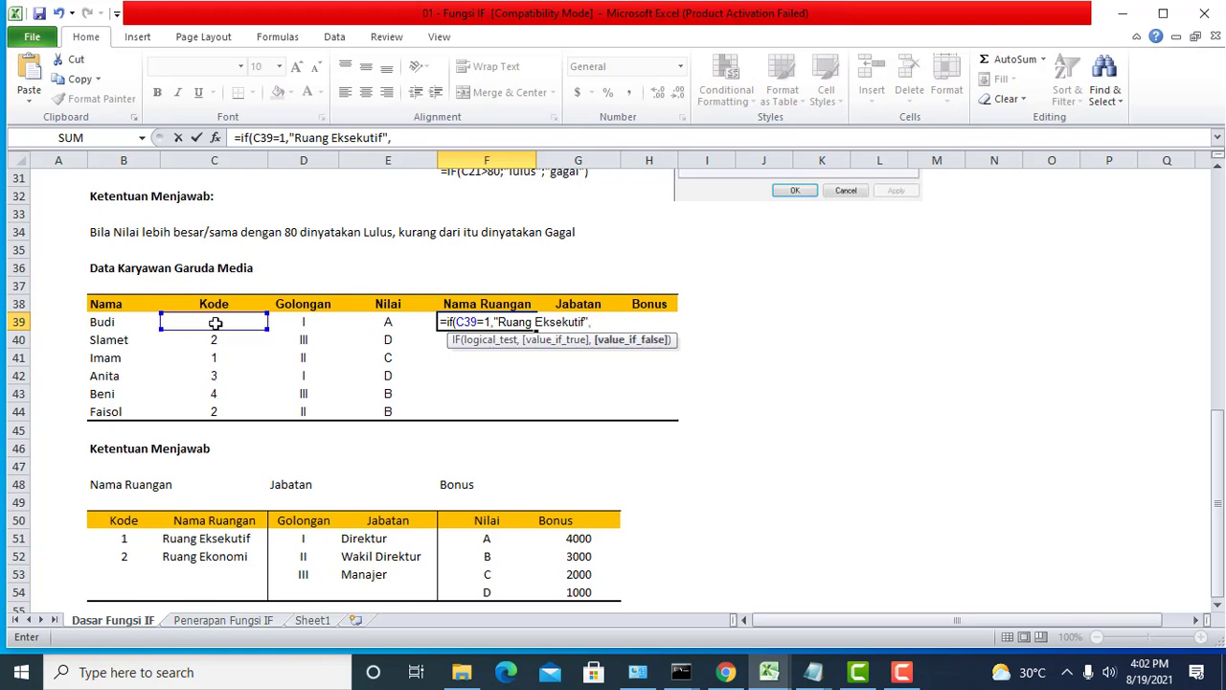
pyautogui.write('"EKONOMI')
pyautogui.press('BackSpace')
pyautogui.press('BackSpace')
pyautogui.press('BackSpace')
pyautogui.press('BackSpace')
pyautogui.press('BackSpace')
pyautogui.press('BackSpace')
pyautogui.write('konimi')
pyautogui.press('BackSpace')
pyautogui.press('BackSpace')
pyautogui.press('BackSpace')
pyautogui.press('BackSpace')
pyautogui.press('BackSpace')
pyautogui.write('onomi')
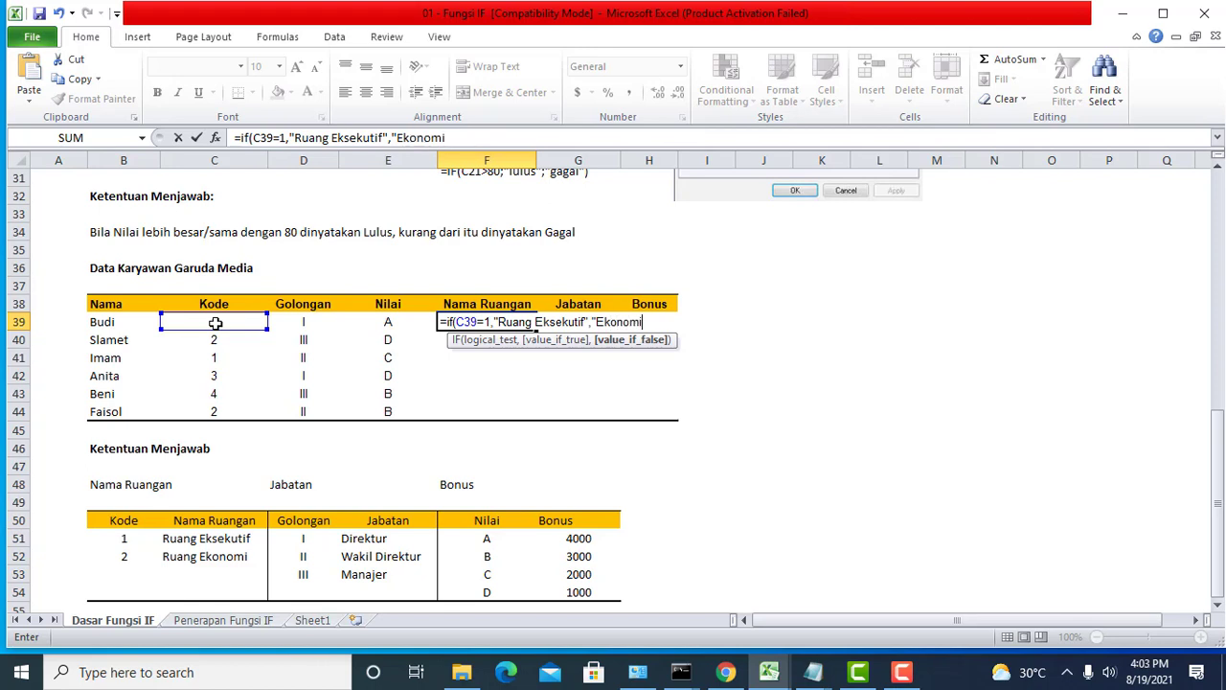
pyautogui.write('")')
pyautogui.press('Return')
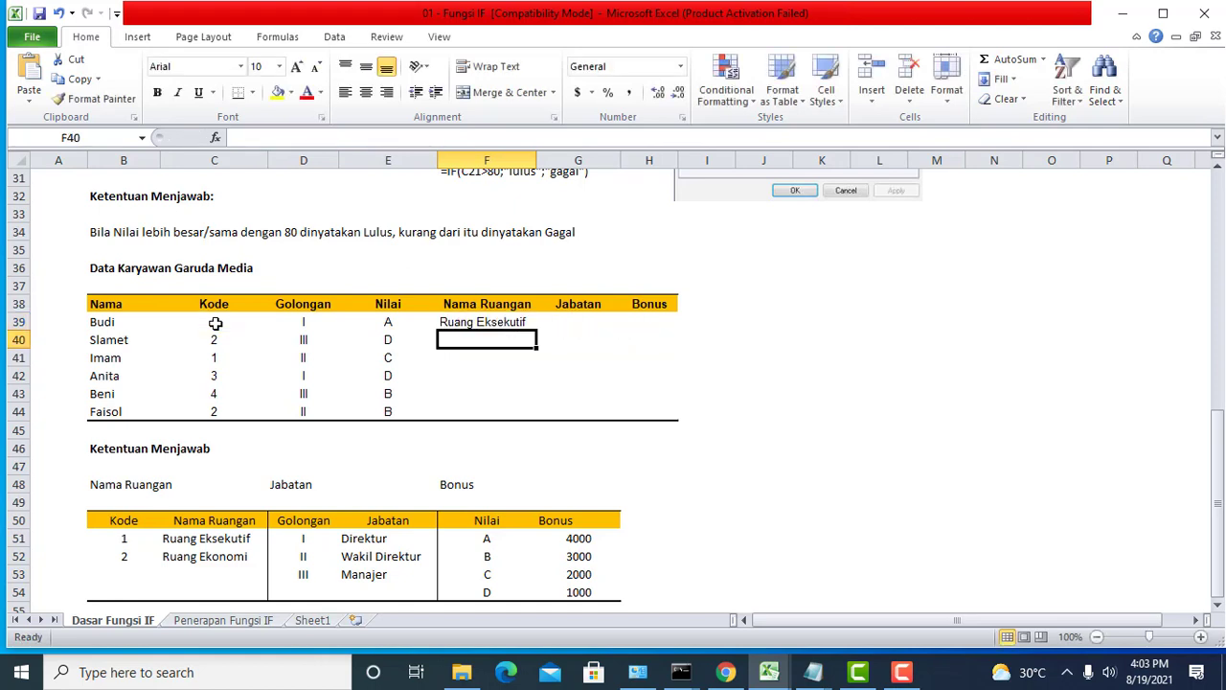
# Fill the Nama Ruangan formula from F39 down through F44 for the remaining employees
pyautogui.click(484, 323)
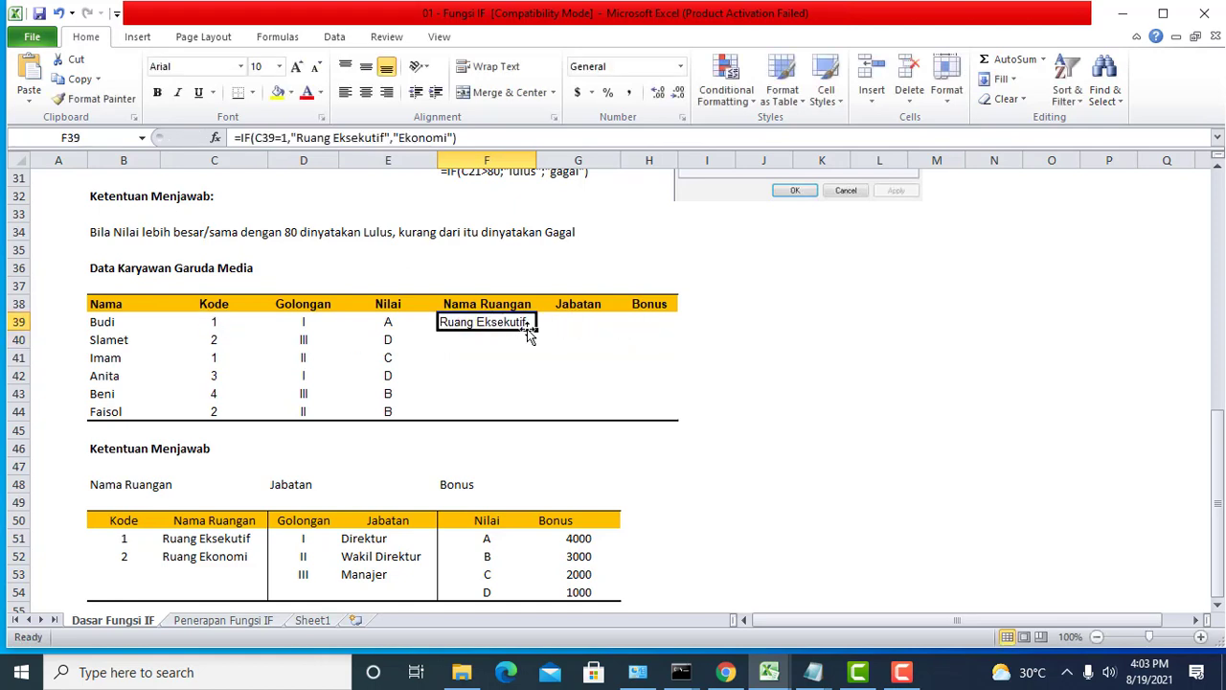
pyautogui.moveTo(535, 328); pyautogui.dragTo(536, 384)
pyautogui.click(550, 395)
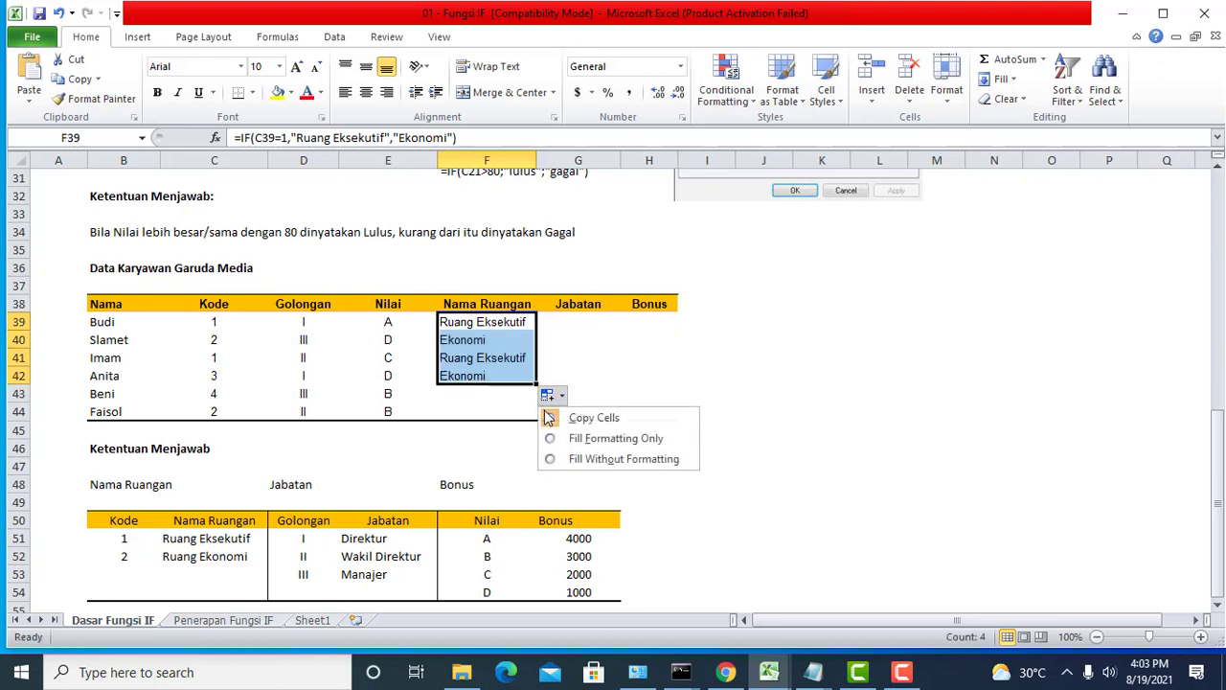
pyautogui.click(548, 417)
pyautogui.click(528, 379)
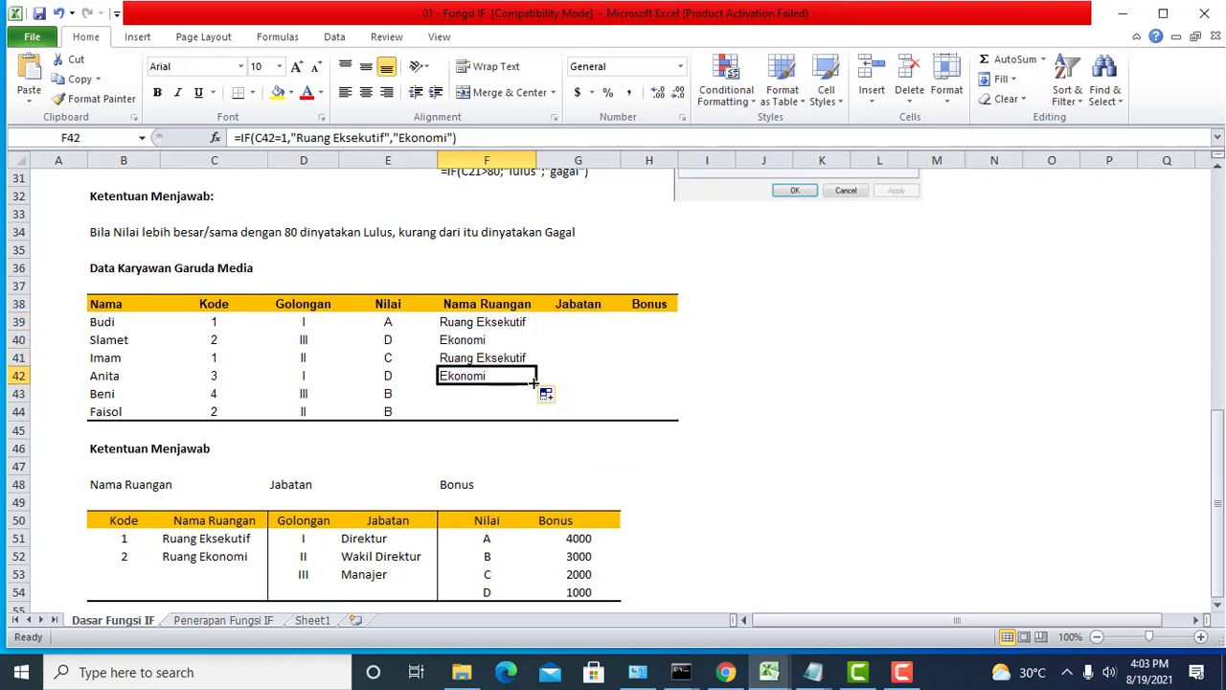
pyautogui.moveTo(535, 383); pyautogui.dragTo(541, 422)
pyautogui.click(559, 389)
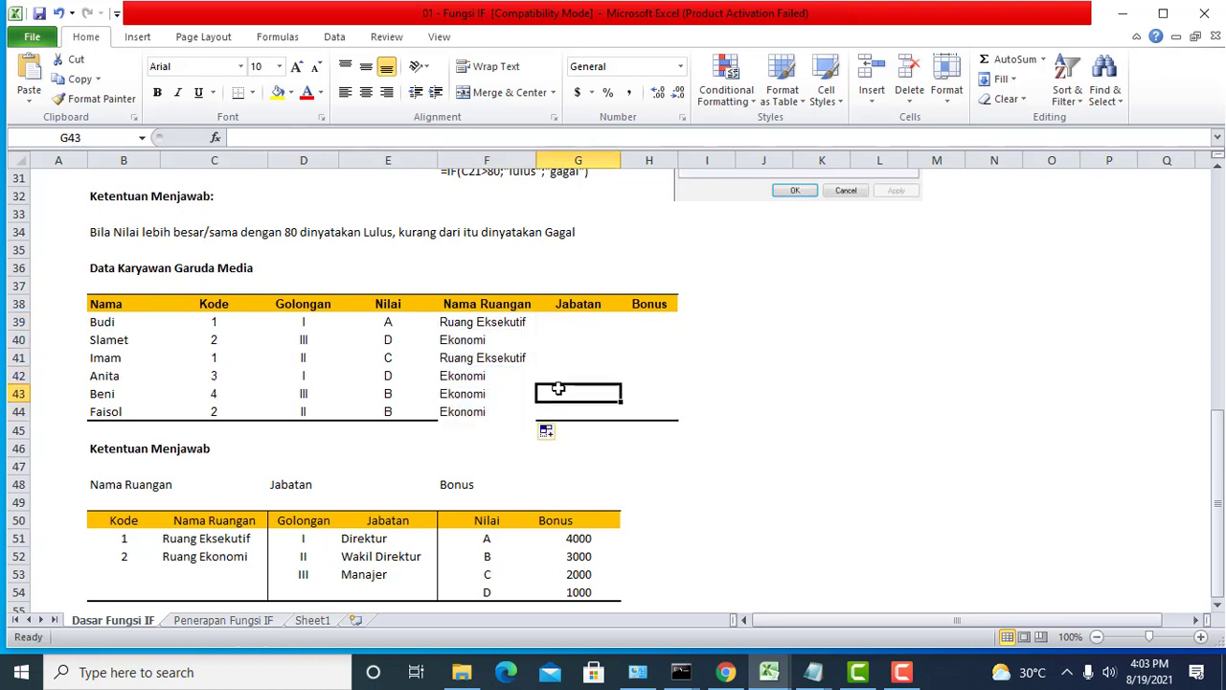
# Begin the Jabatan formula in cell G39 with =if(D39,"I",Direktur", based on the employee's Golongan
pyautogui.click(568, 323)
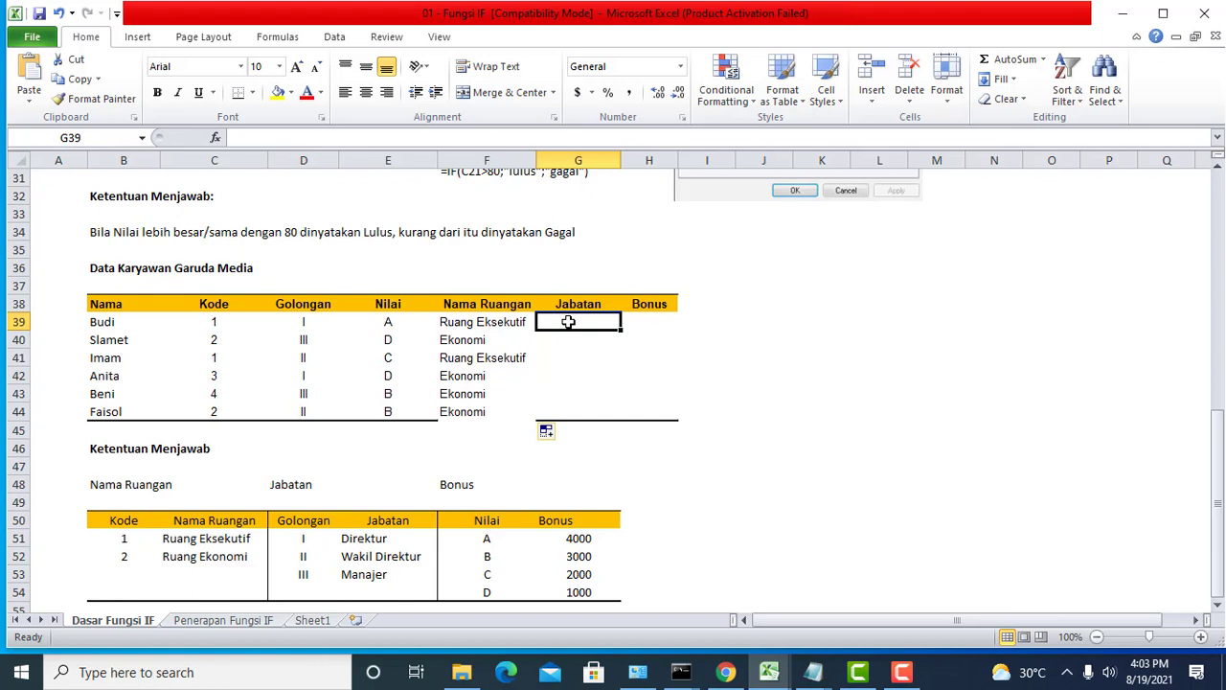
pyautogui.write('=if')
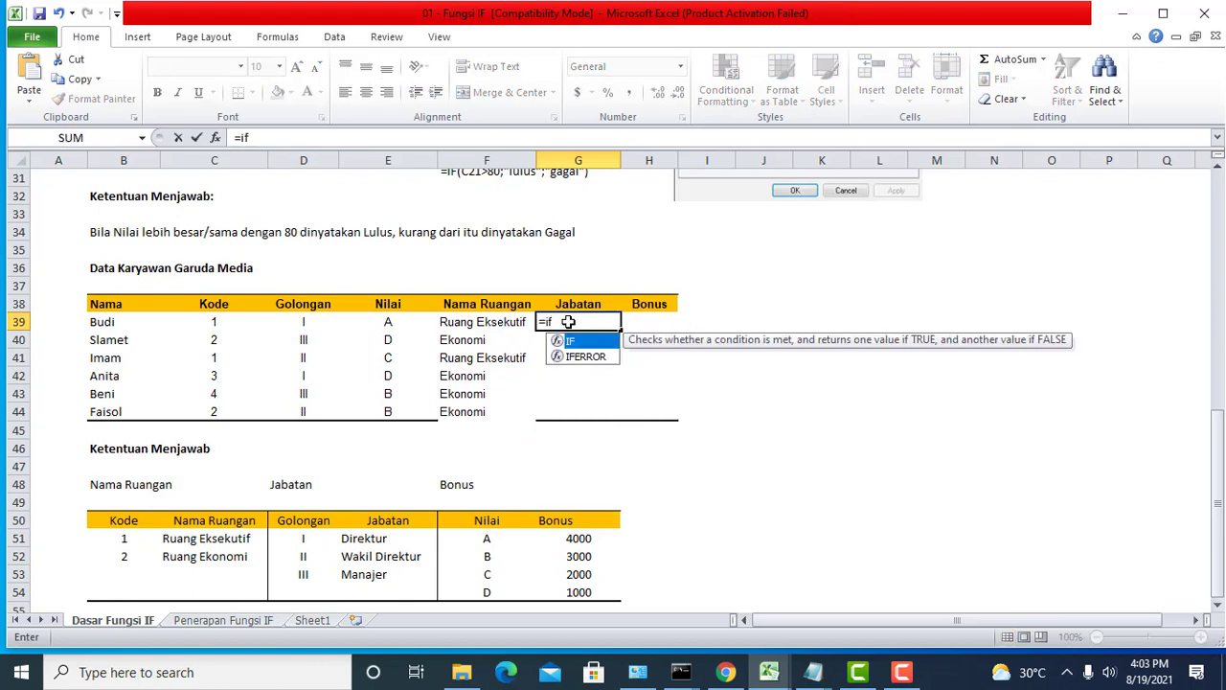
pyautogui.write('(')
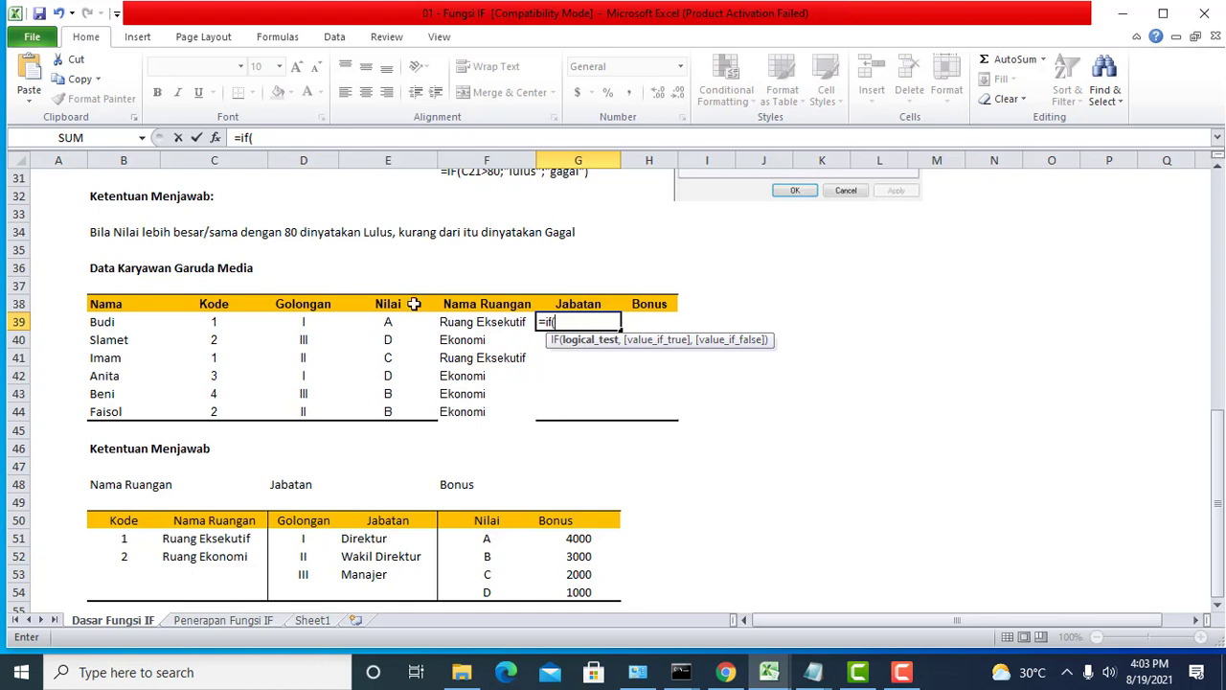
pyautogui.click(316, 322)
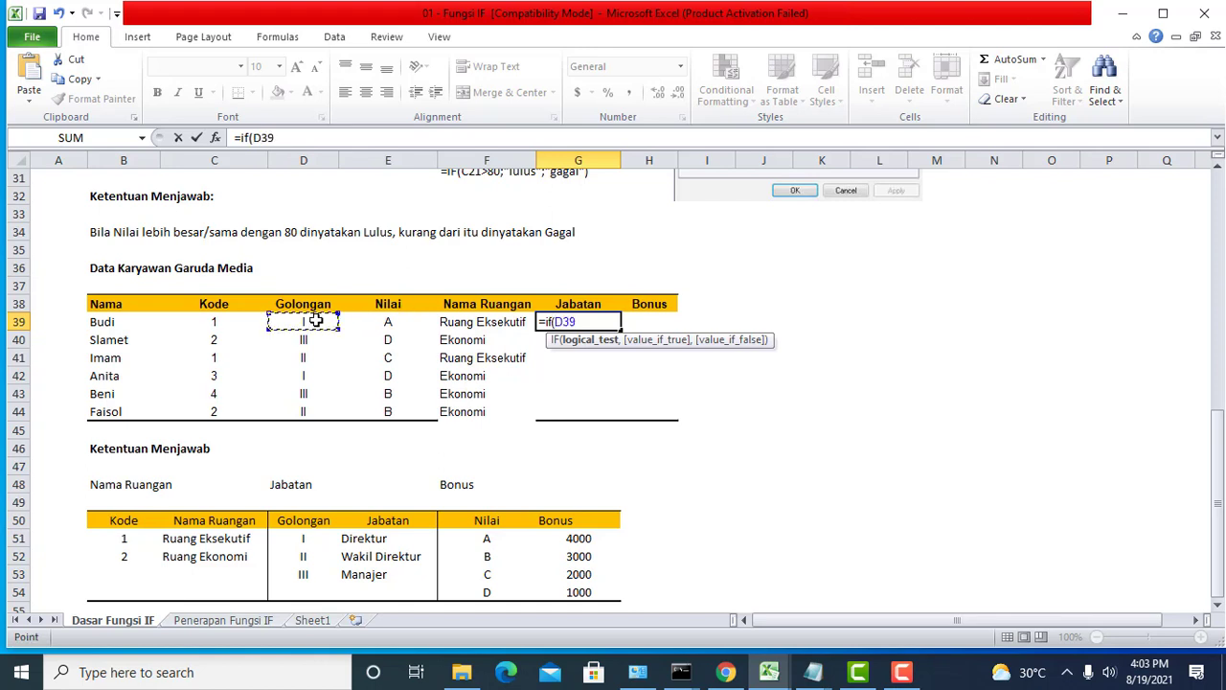
pyautogui.write(',"I')
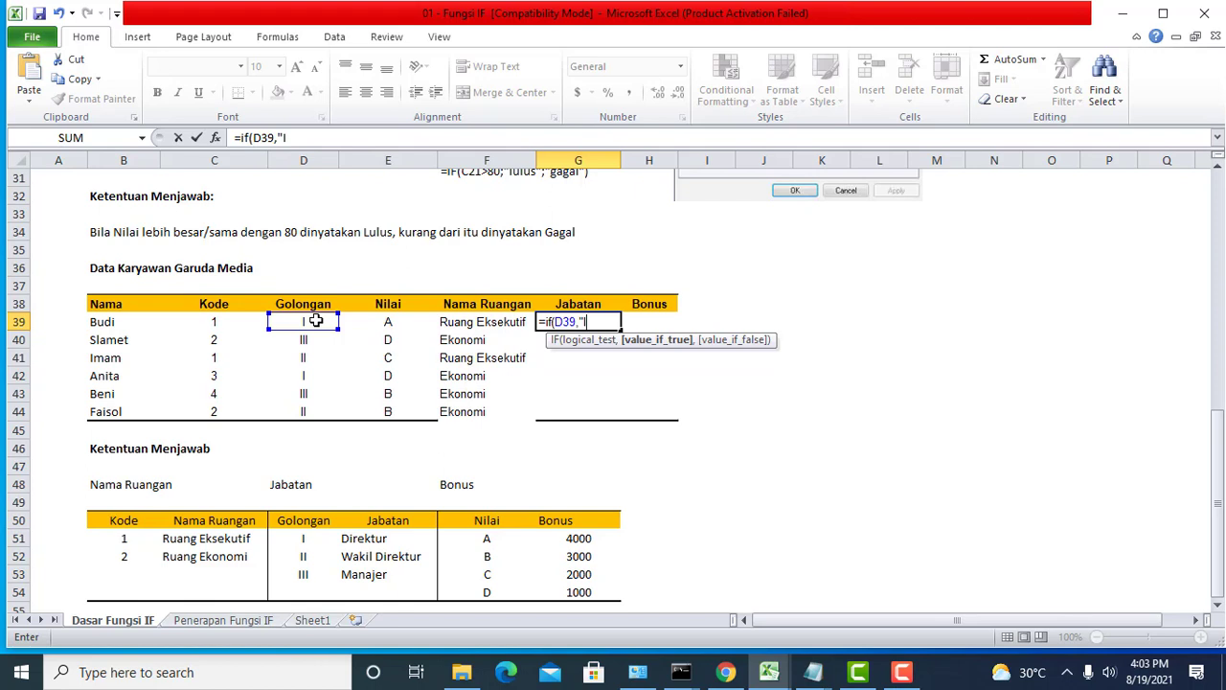
pyautogui.write('",')
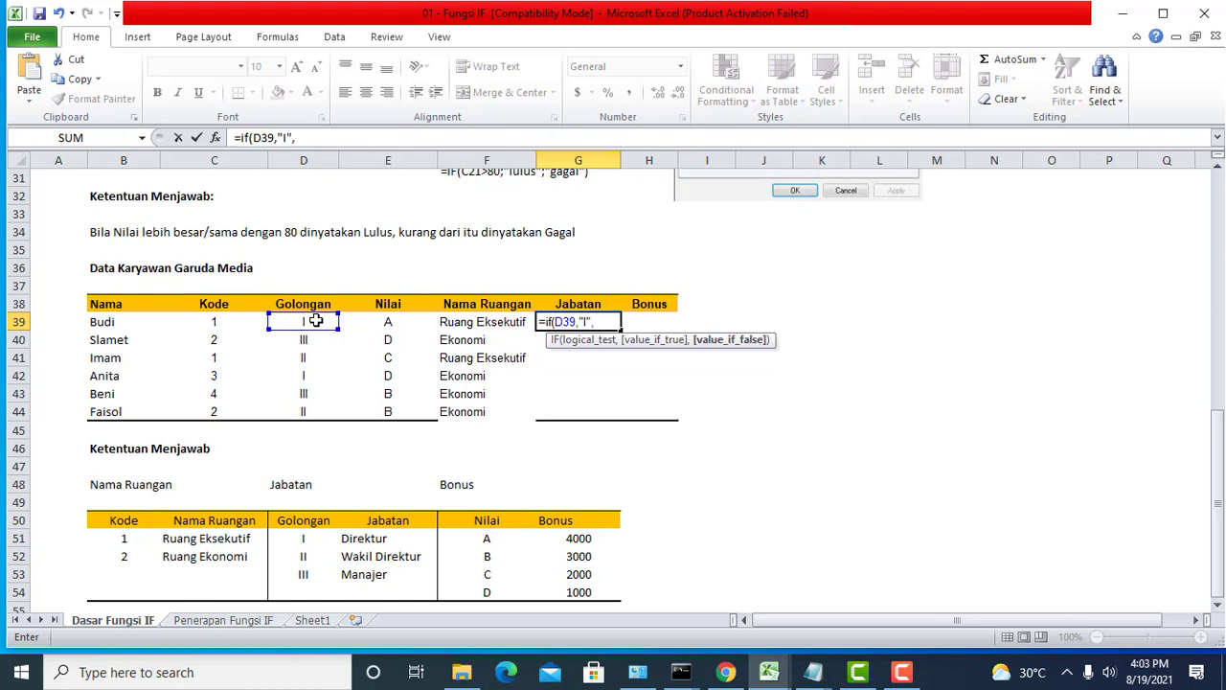
pyautogui.write('Dere')
pyautogui.press('BackSpace')
pyautogui.press('BackSpace')
pyautogui.press('BackSpace')
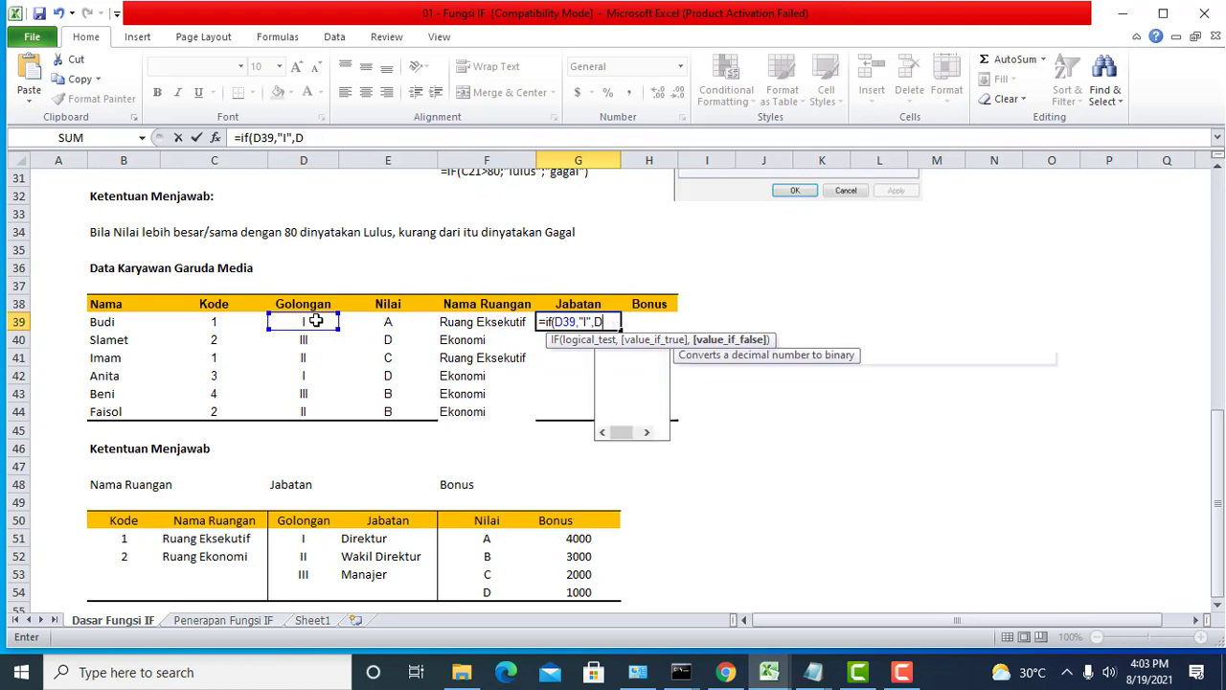
pyautogui.write('ire')
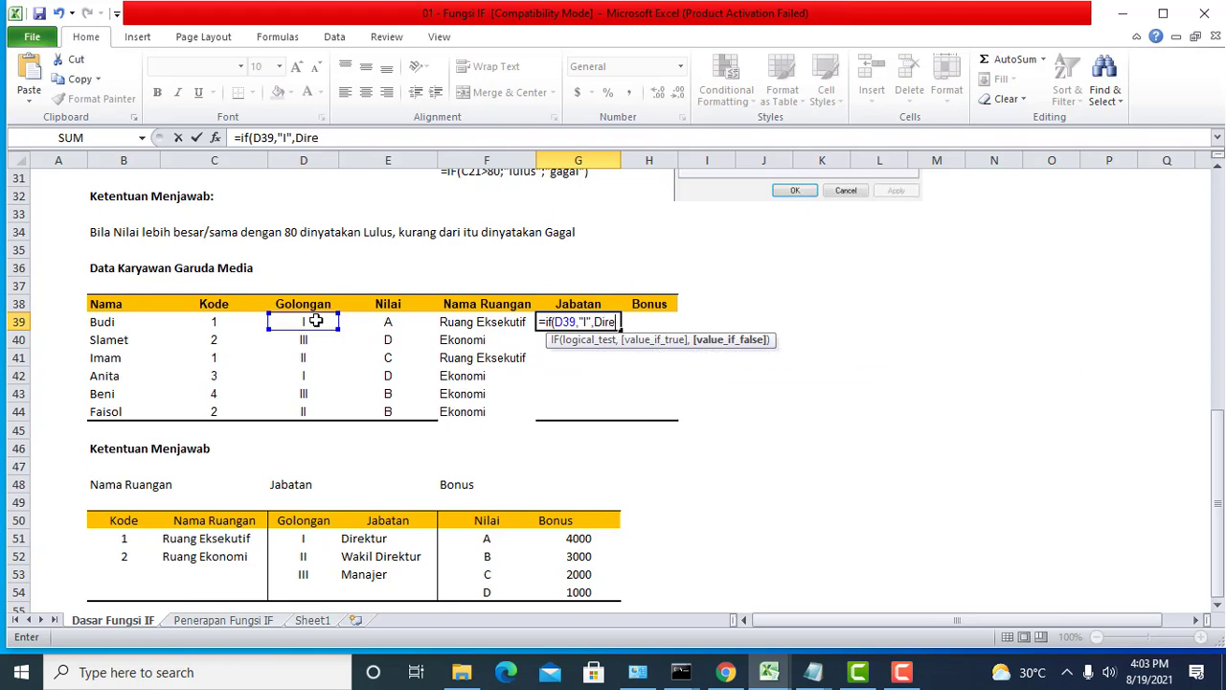
pyautogui.write('ktur",')
# Try to complete the Jabatan formula in G39 with the nested part if(D39="II","Wakil Direktur","Manajer")
pyautogui.write('if')
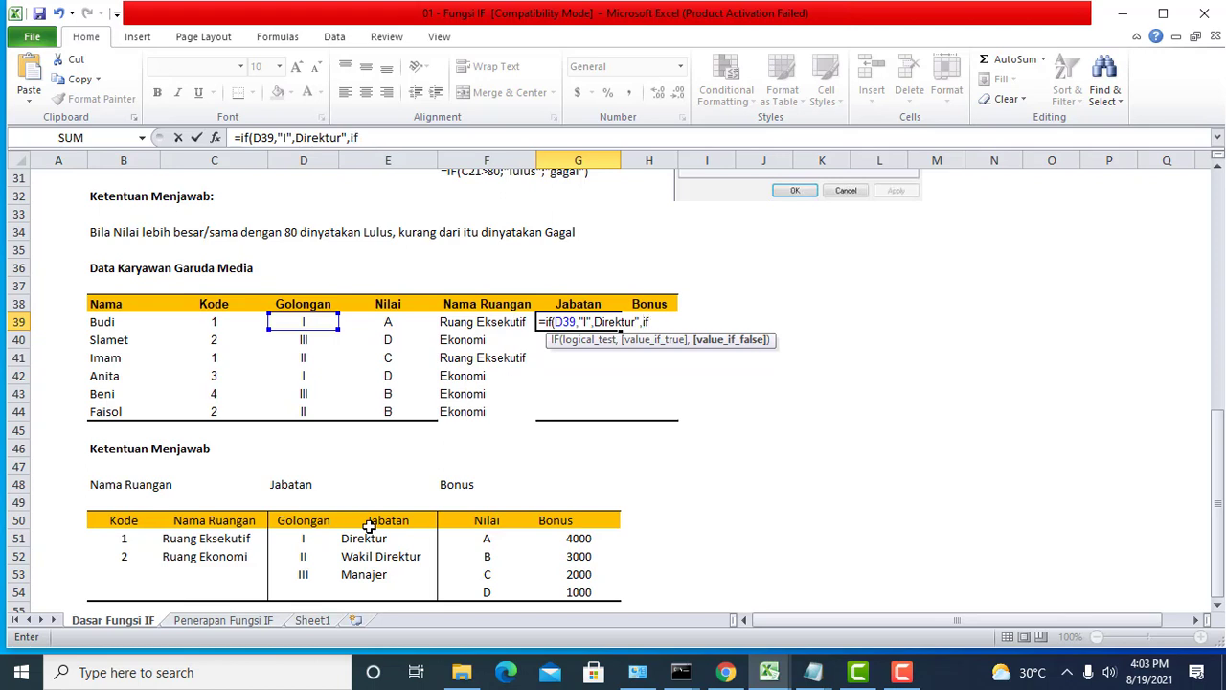
pyautogui.write('(')
pyautogui.click(306, 322)
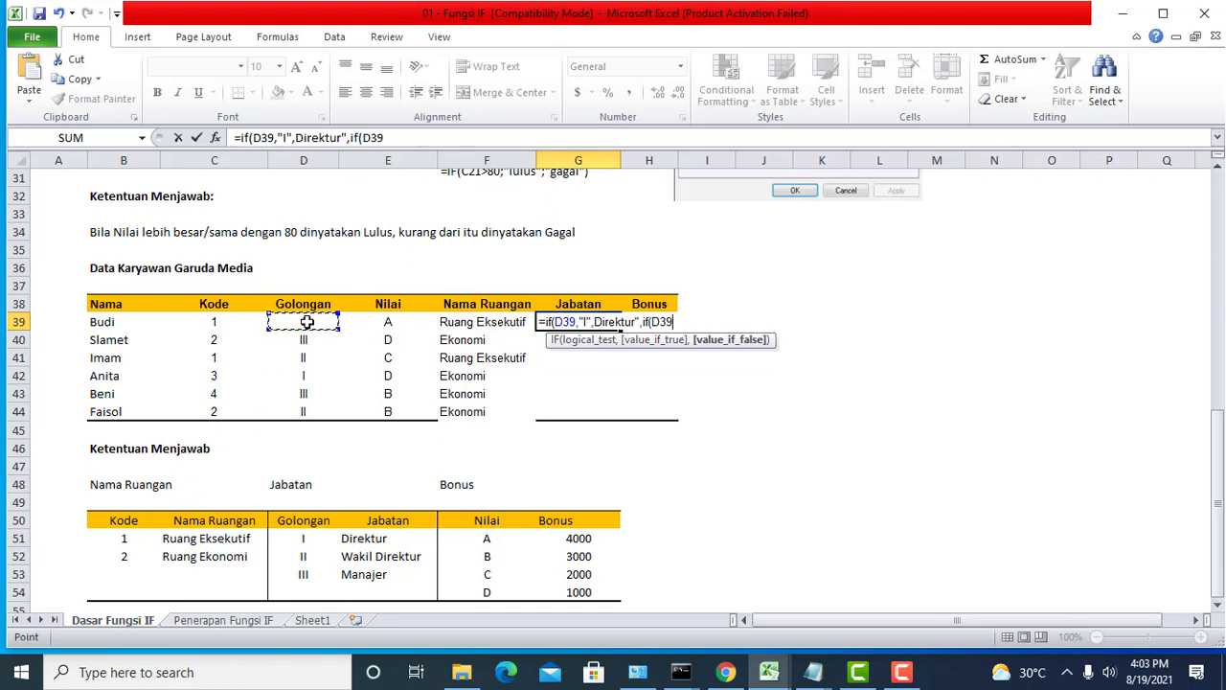
pyautogui.write(',"')
pyautogui.press('BackSpace')
pyautogui.press('BackSpace')
pyautogui.write('="II","Wakil')
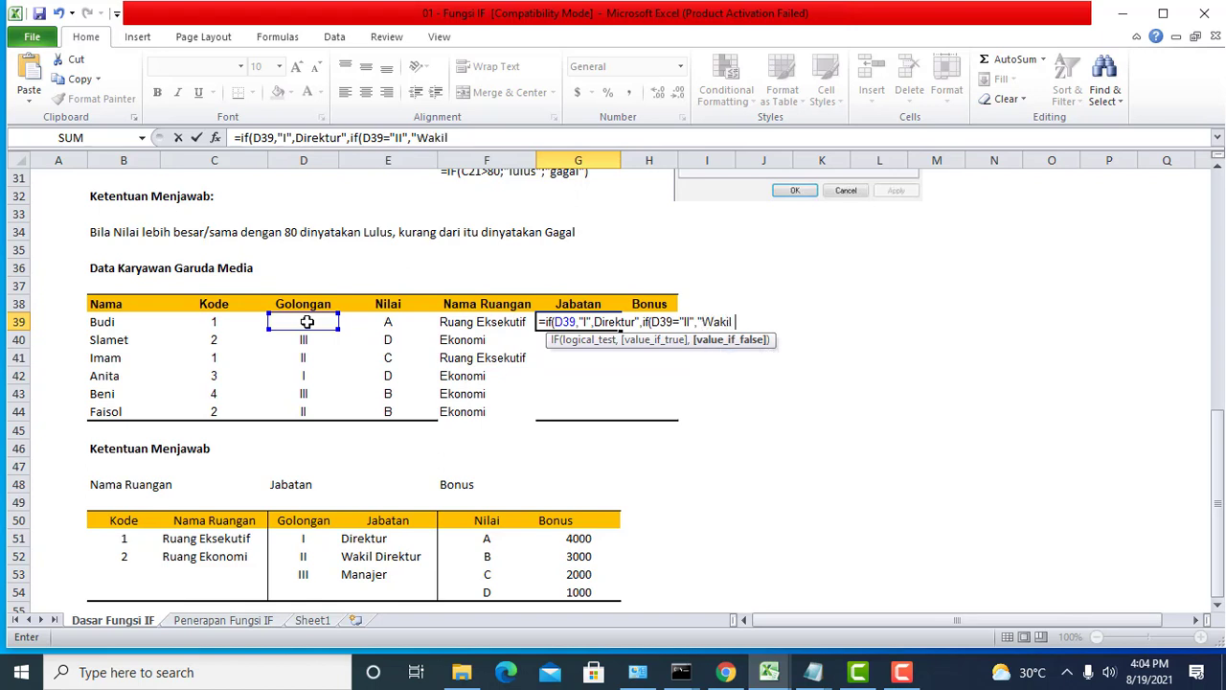
pyautogui.write(' Direktur"')
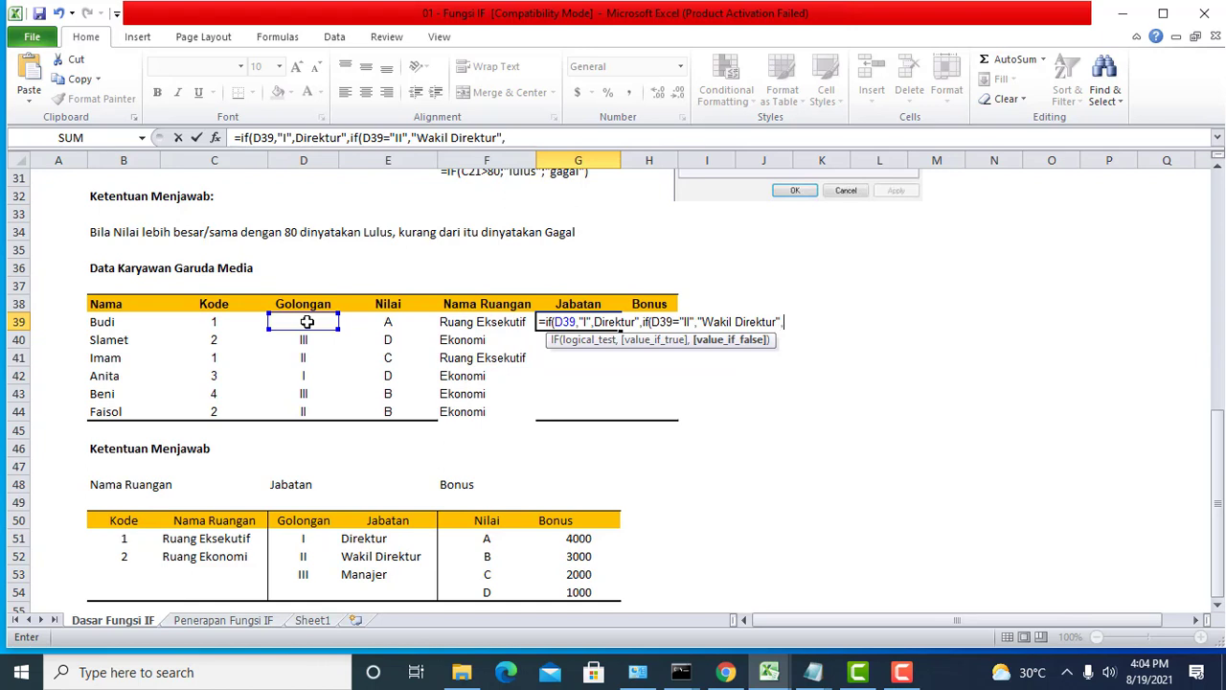
pyautogui.write(',"')
pyautogui.write('Man')
pyautogui.press('BackSpace')
pyautogui.write('anajer"')
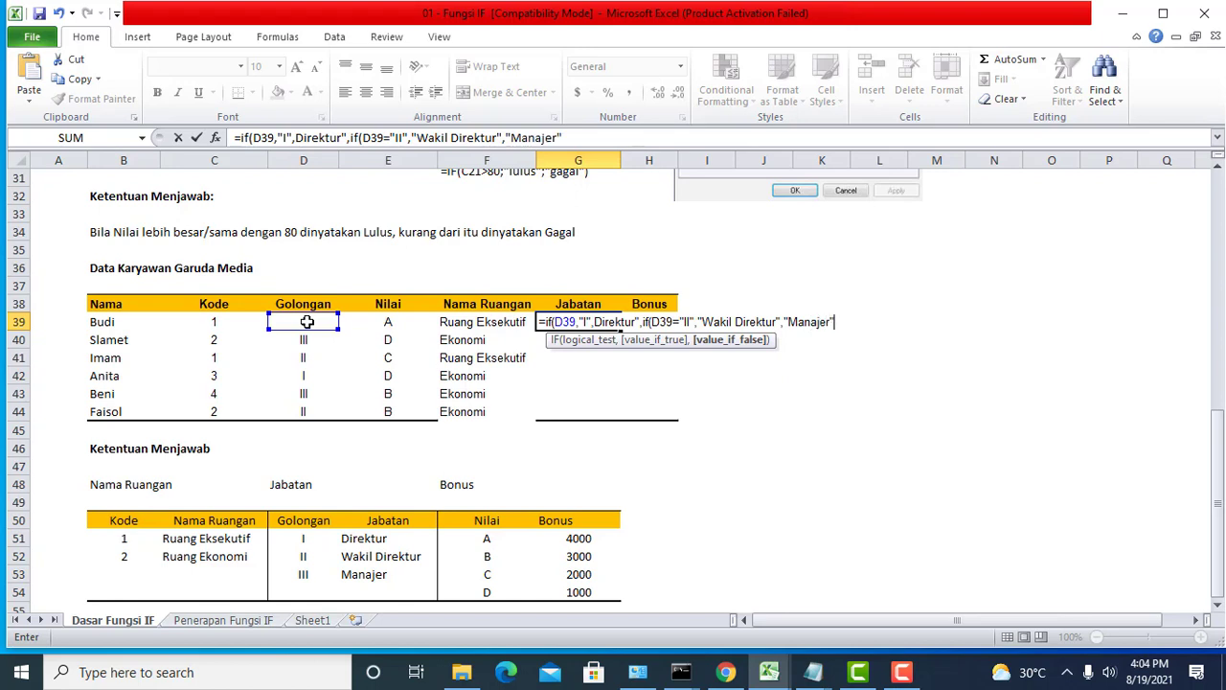
pyautogui.write(')')
pyautogui.press('Return')
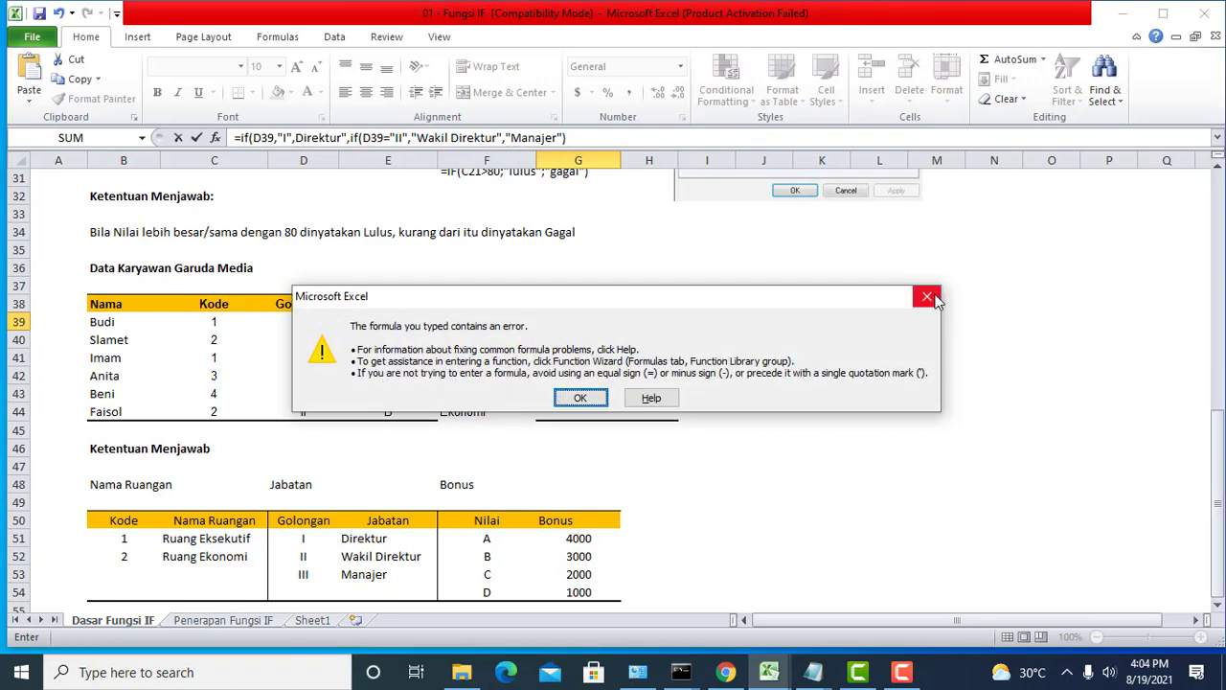
# Try adding a second closing parenthesis to the Jabatan formula in G39, and discard the entry
pyautogui.click(928, 297)
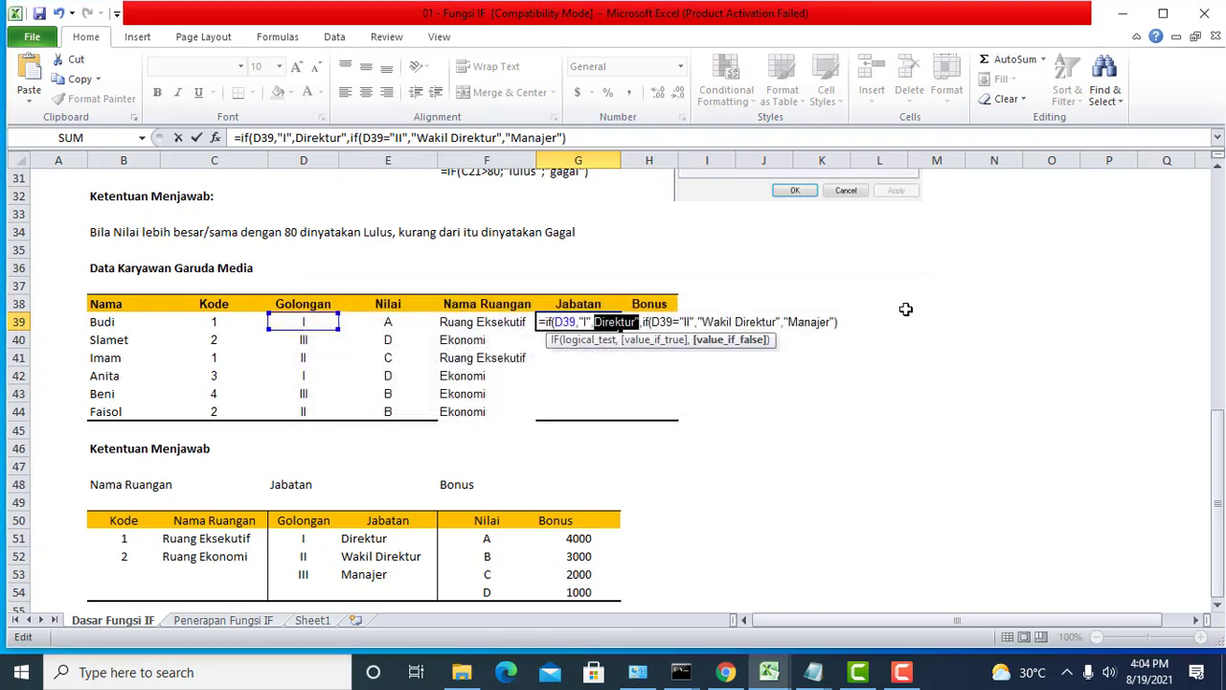
pyautogui.click(848, 323)
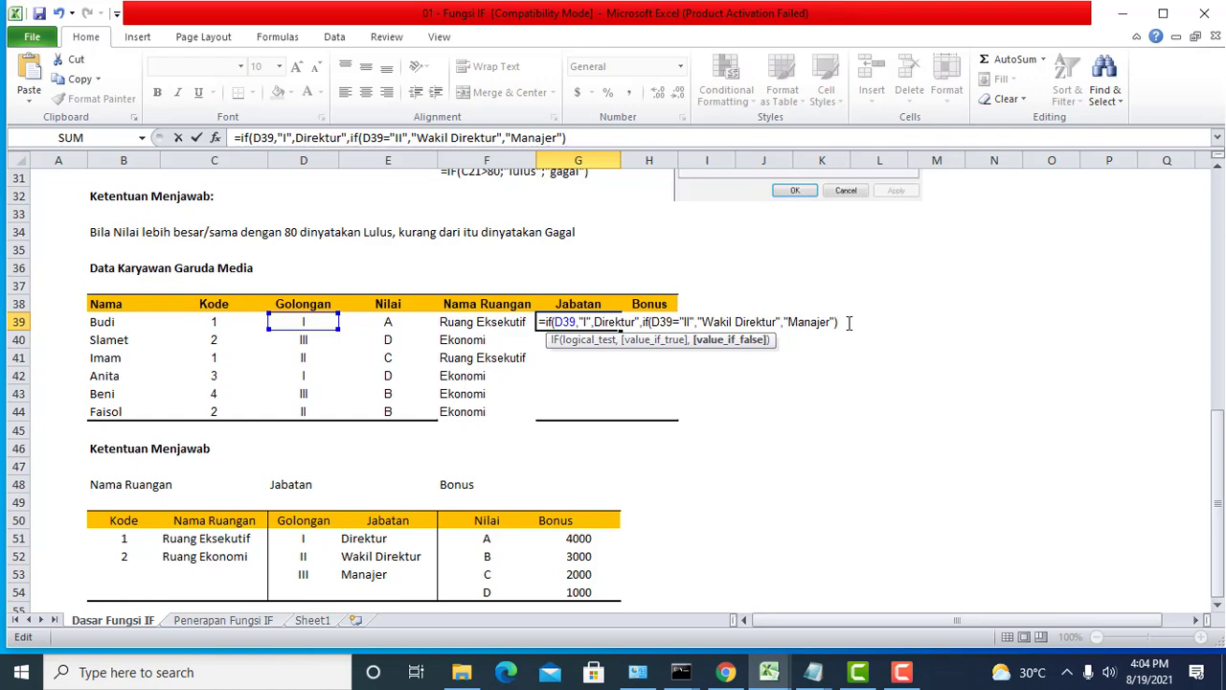
pyautogui.write(')')
pyautogui.press('Return')
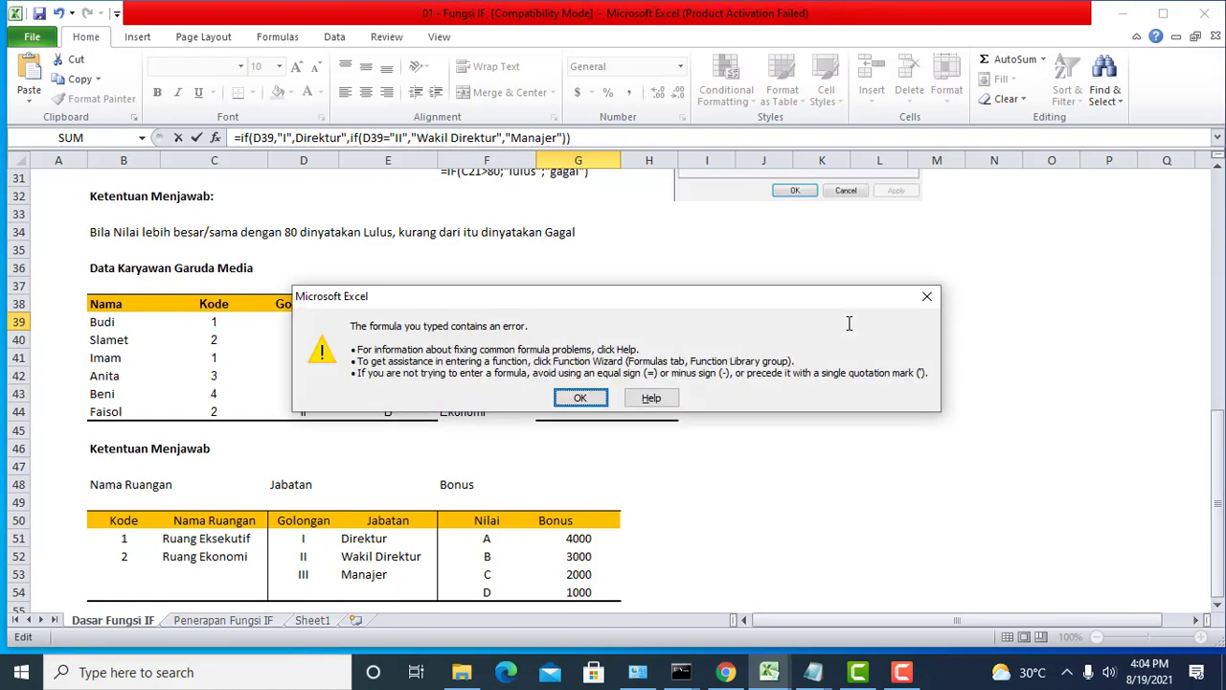
pyautogui.click(928, 297)
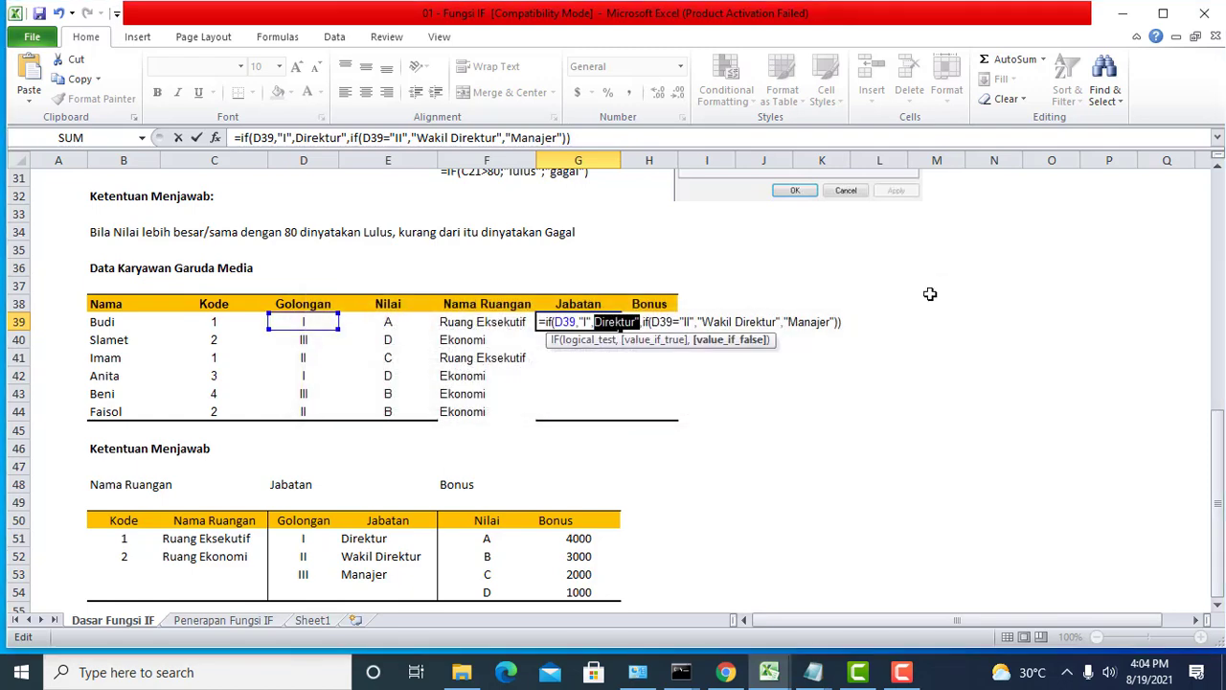
pyautogui.click(855, 337)
pyautogui.press('Escape')
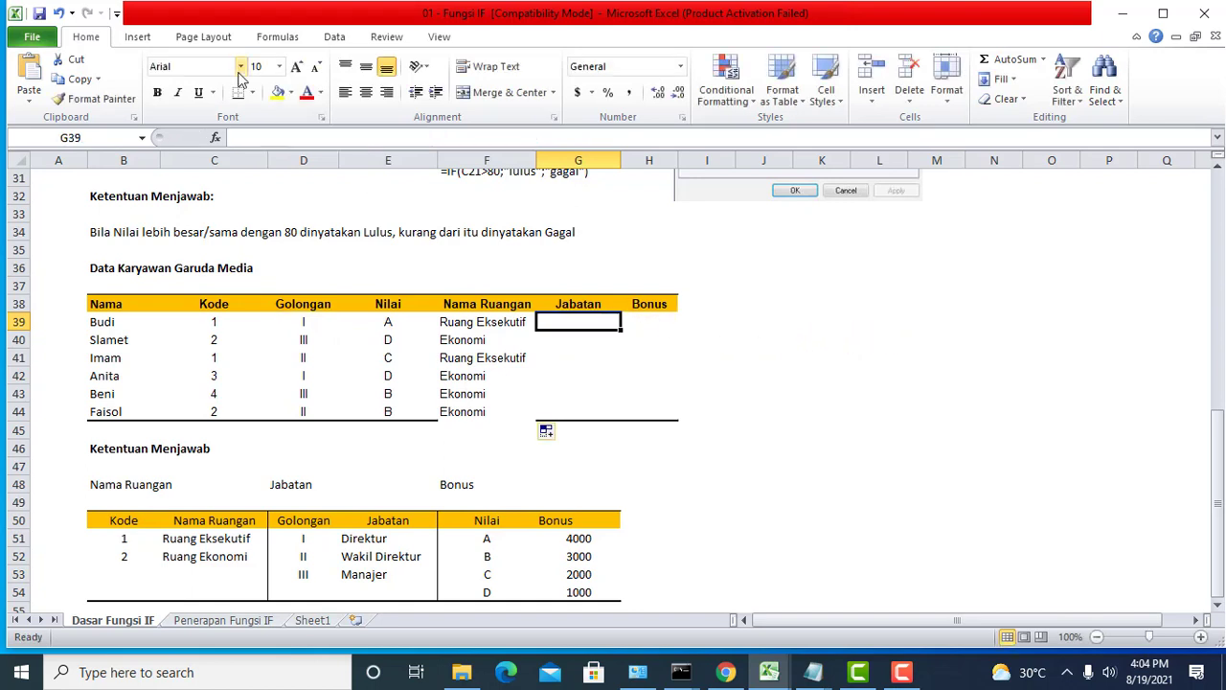
# Undo the last Nama Ruangan fill and fill the formula again from F42 down through F44
pyautogui.click(60, 14)
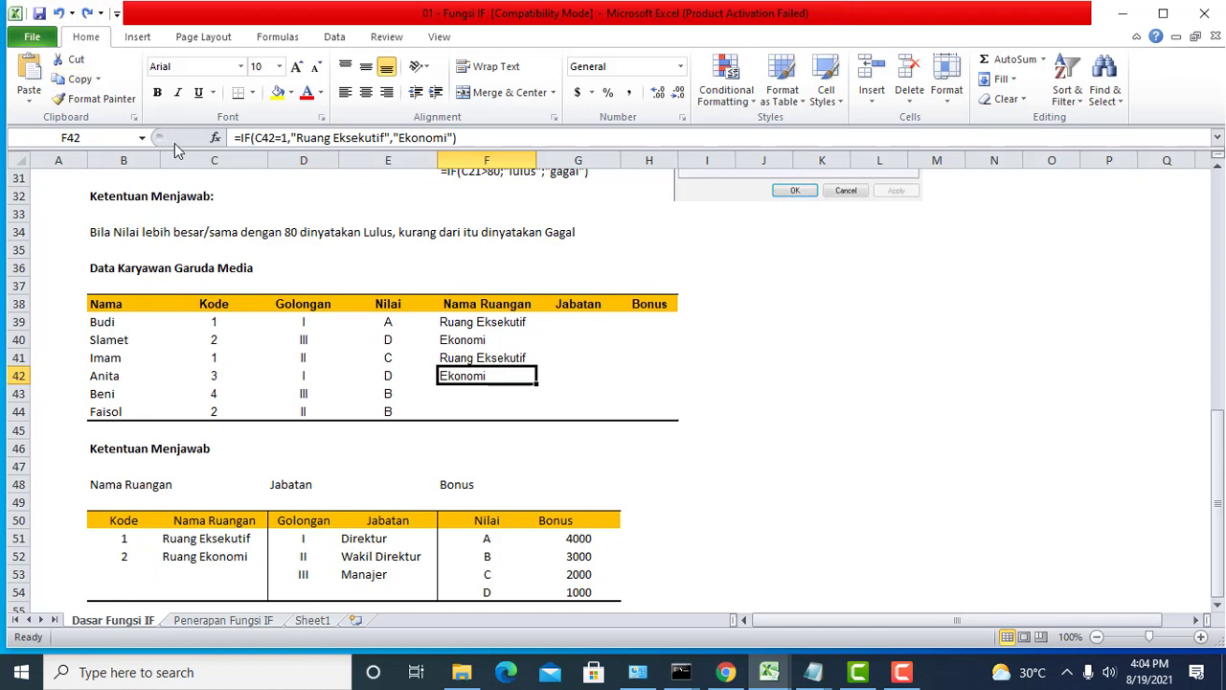
pyautogui.moveTo(533, 384); pyautogui.dragTo(534, 419)
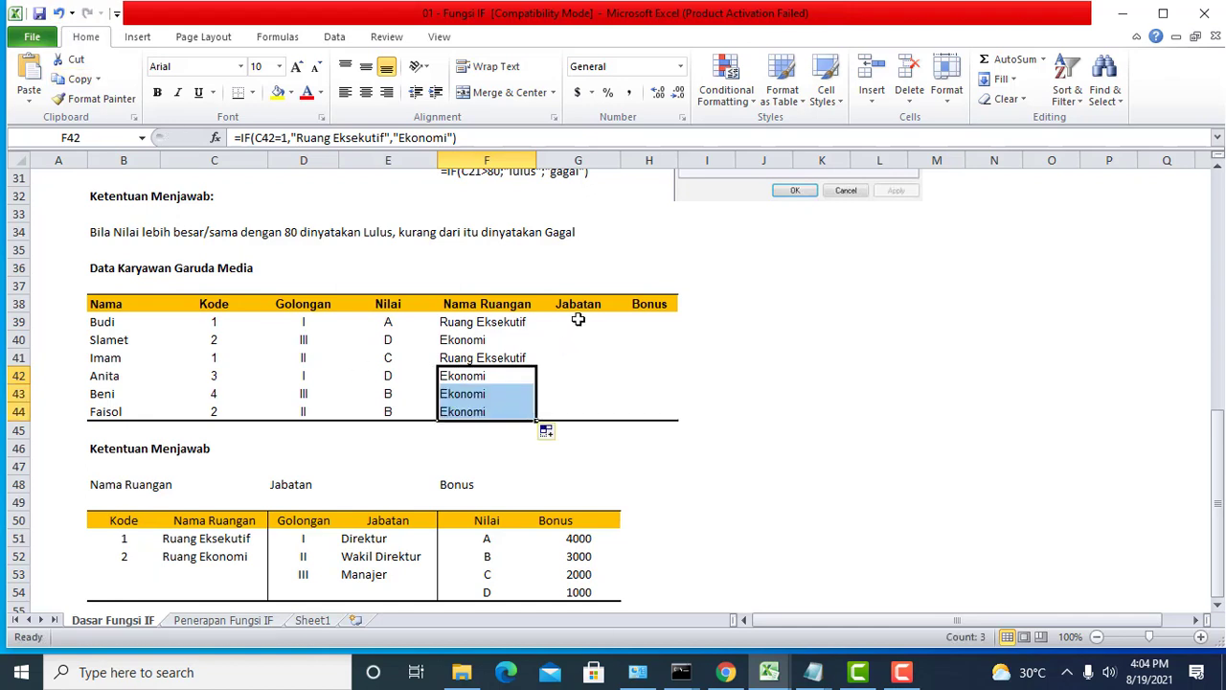
# Start the Jabatan formula again in G39 with =if(D39="I","Direktur", based on the Golongan cell
pyautogui.click(578, 321)
pyautogui.write('=if')
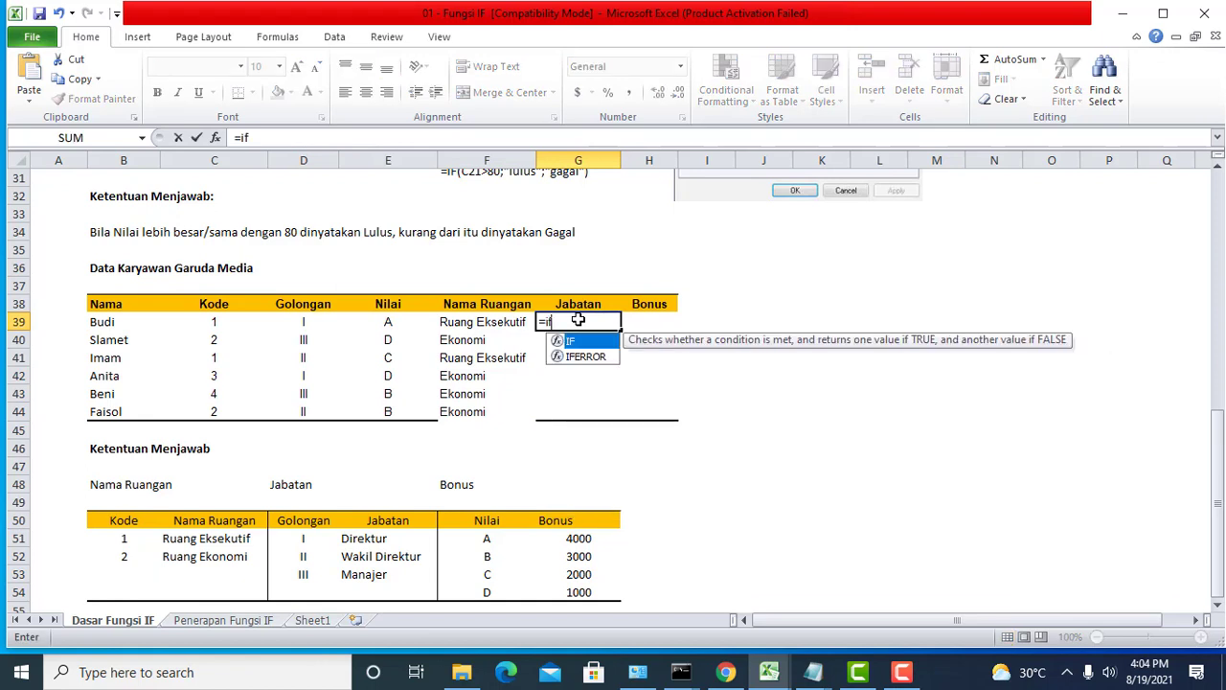
pyautogui.write('(')
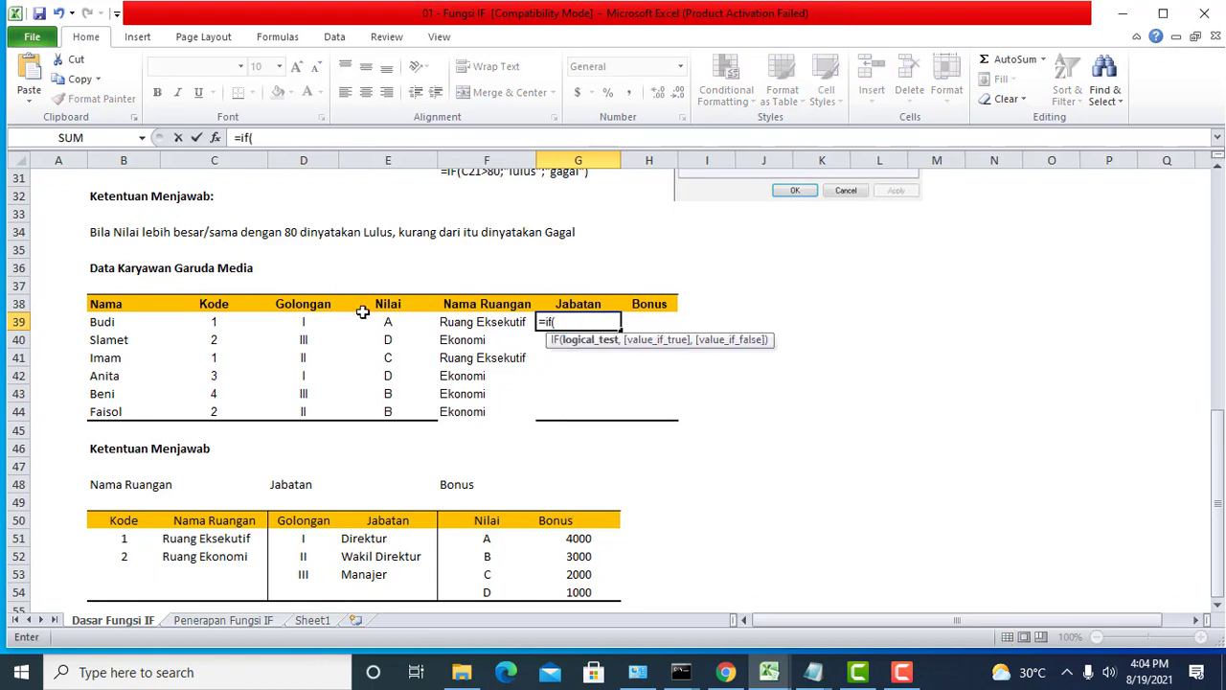
pyautogui.click(309, 323)
pyautogui.write(',')
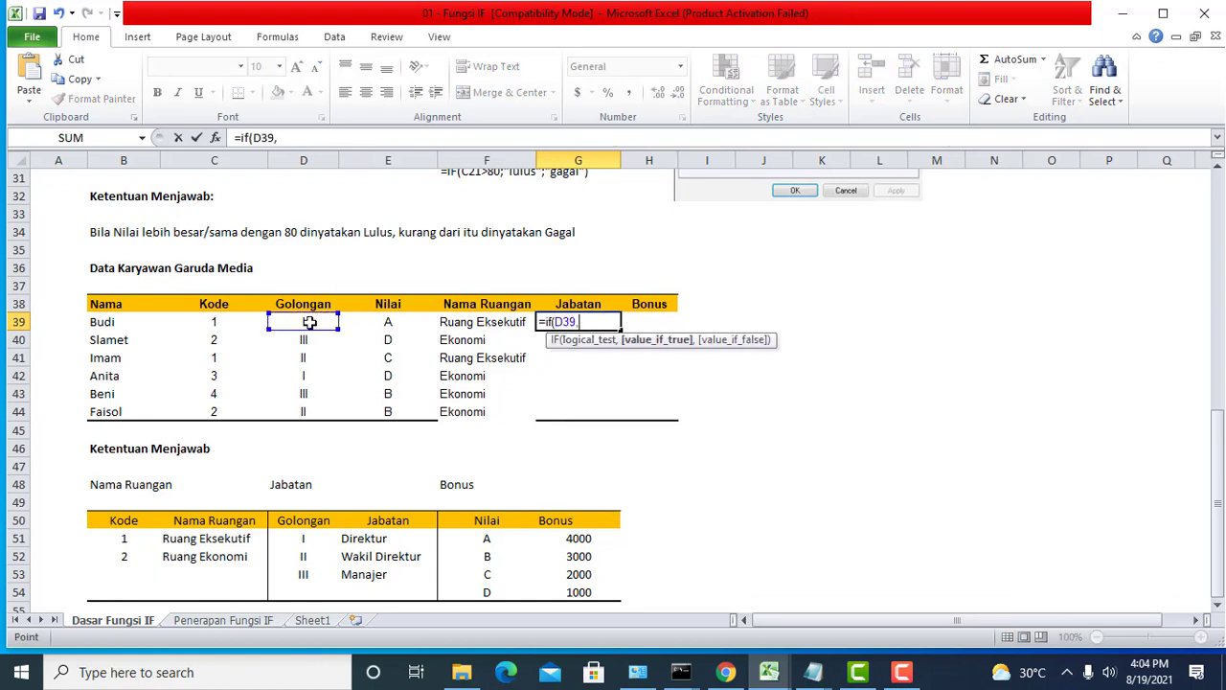
pyautogui.press('BackSpace')
pyautogui.write('="')
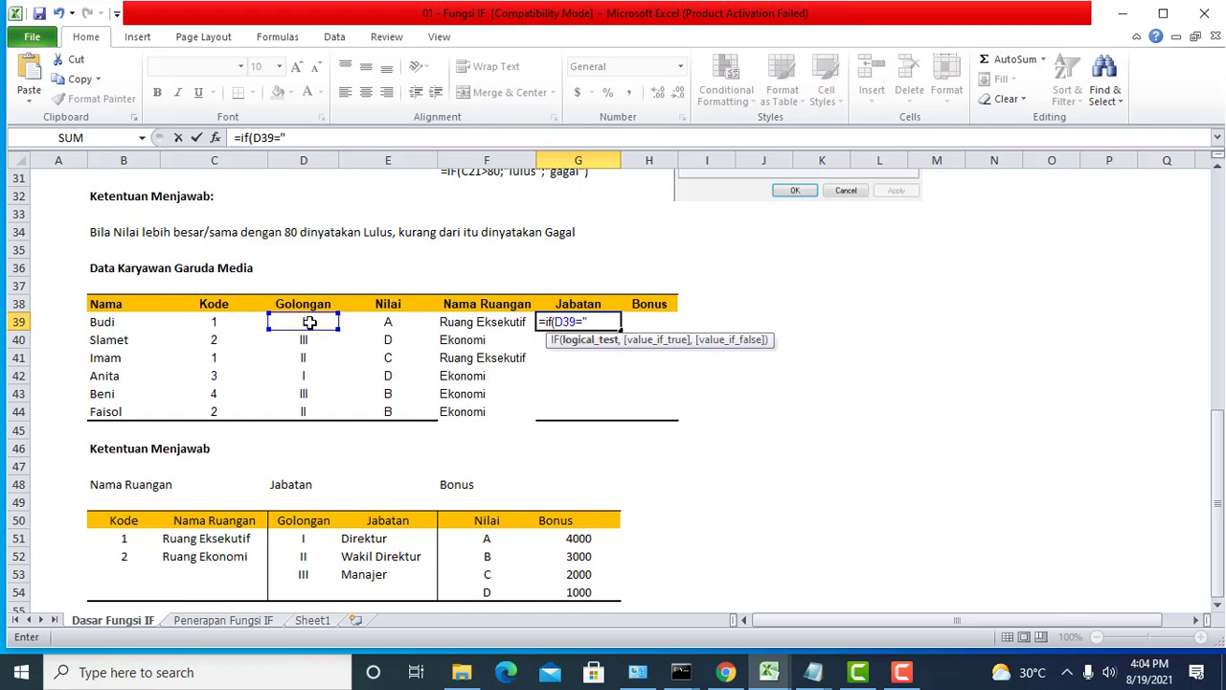
pyautogui.write('I",')
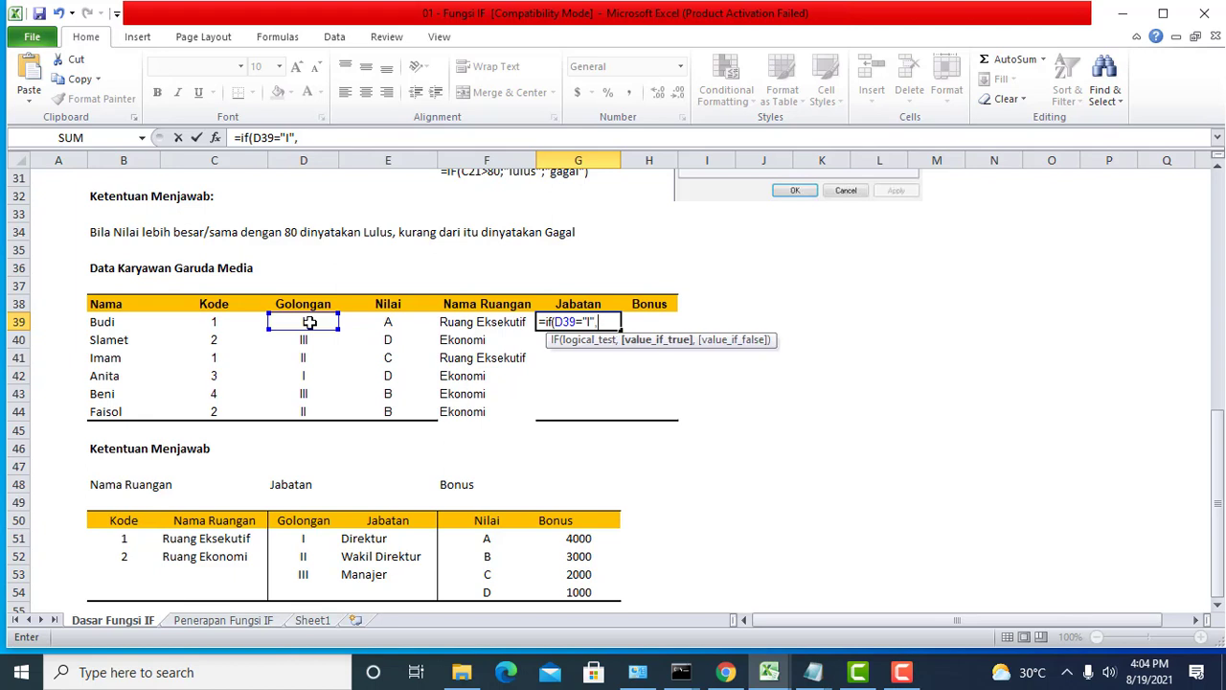
pyautogui.write('"Direktur",')
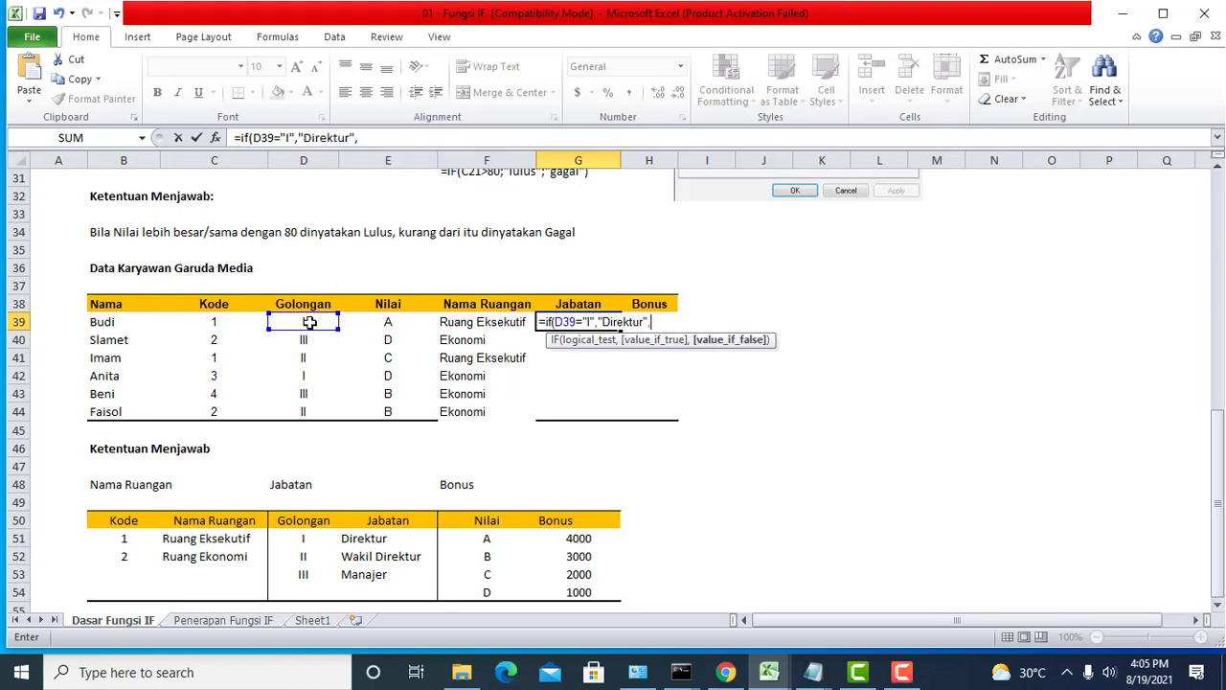
# Extend the G39 formula with the nested part IF(D39,"Wakil Direktur","Manajer") and close both IF functions
pyautogui.write('IF')
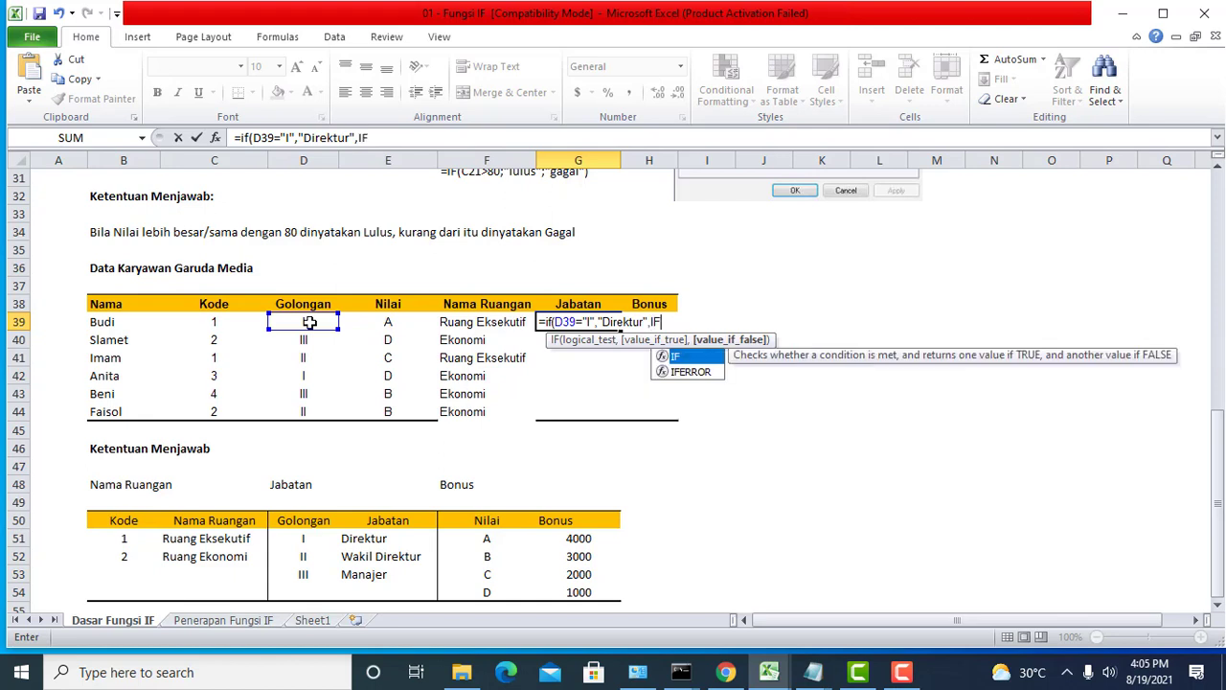
pyautogui.write('(')
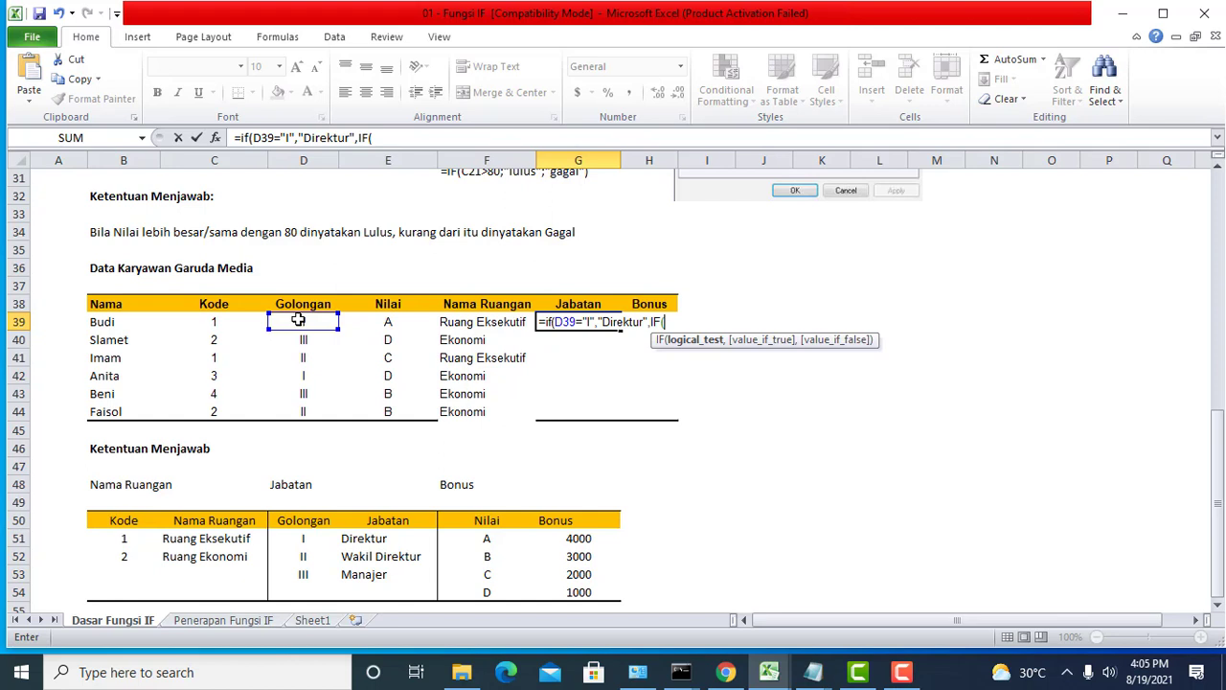
pyautogui.click(309, 320)
pyautogui.write(',"')
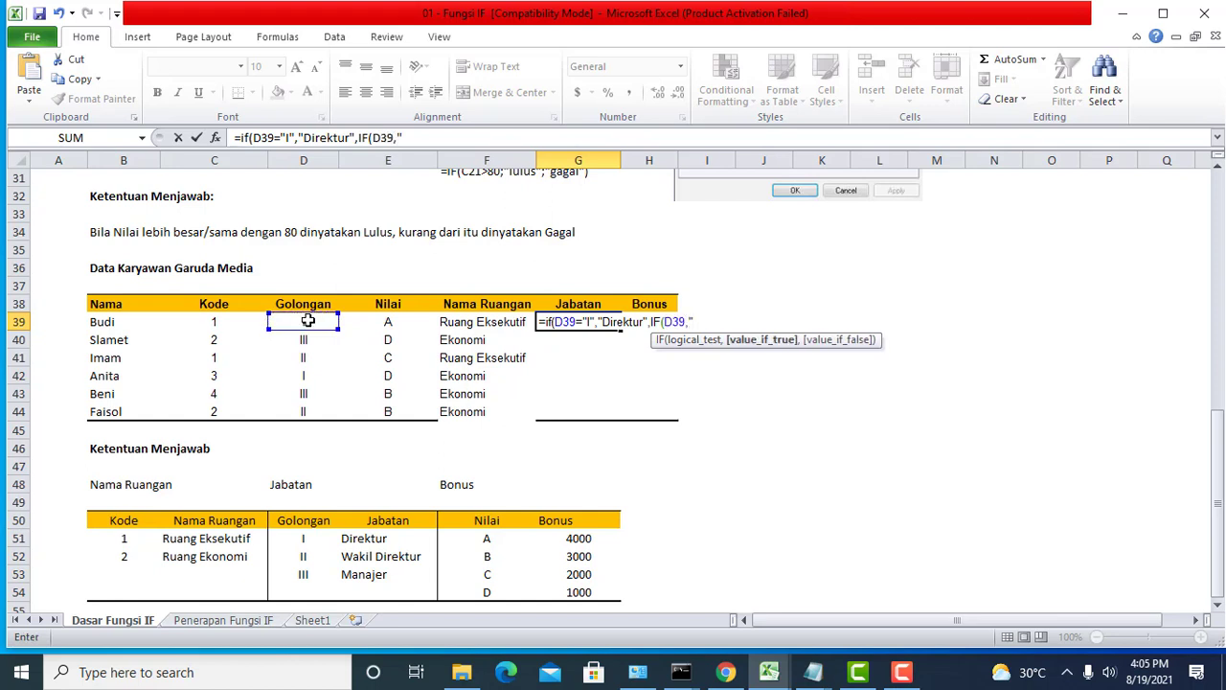
pyautogui.write('Waki')
pyautogui.write('l')
pyautogui.write(' Direktur')
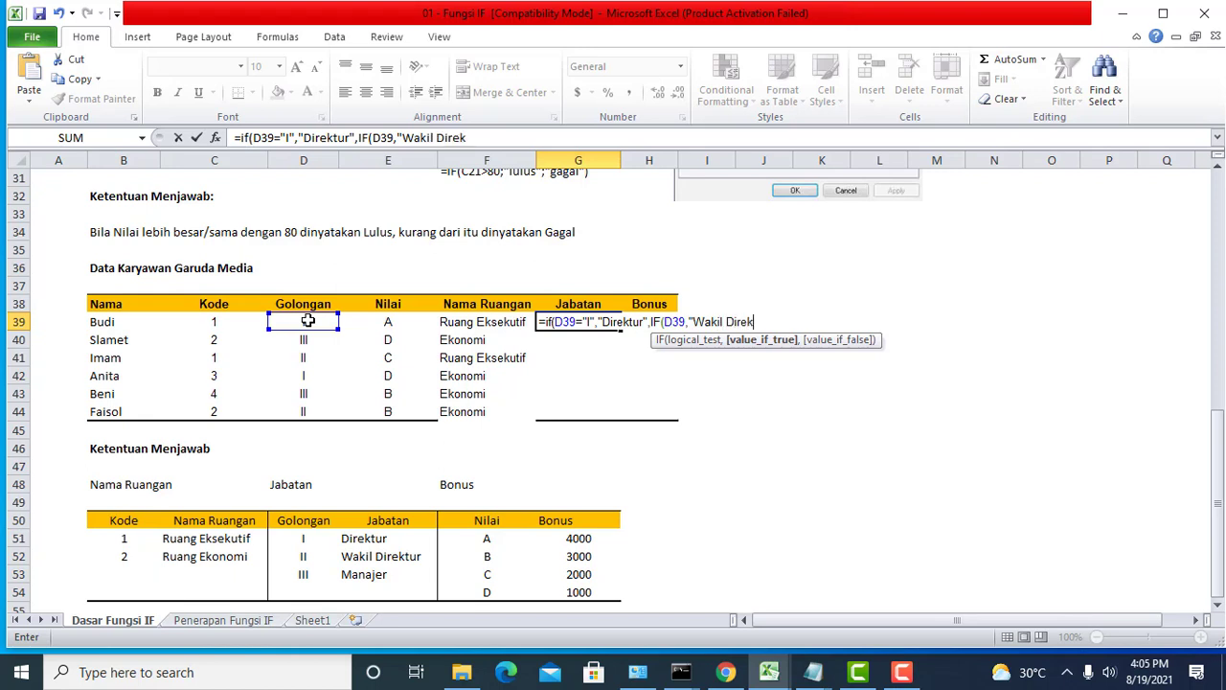
pyautogui.write('",')
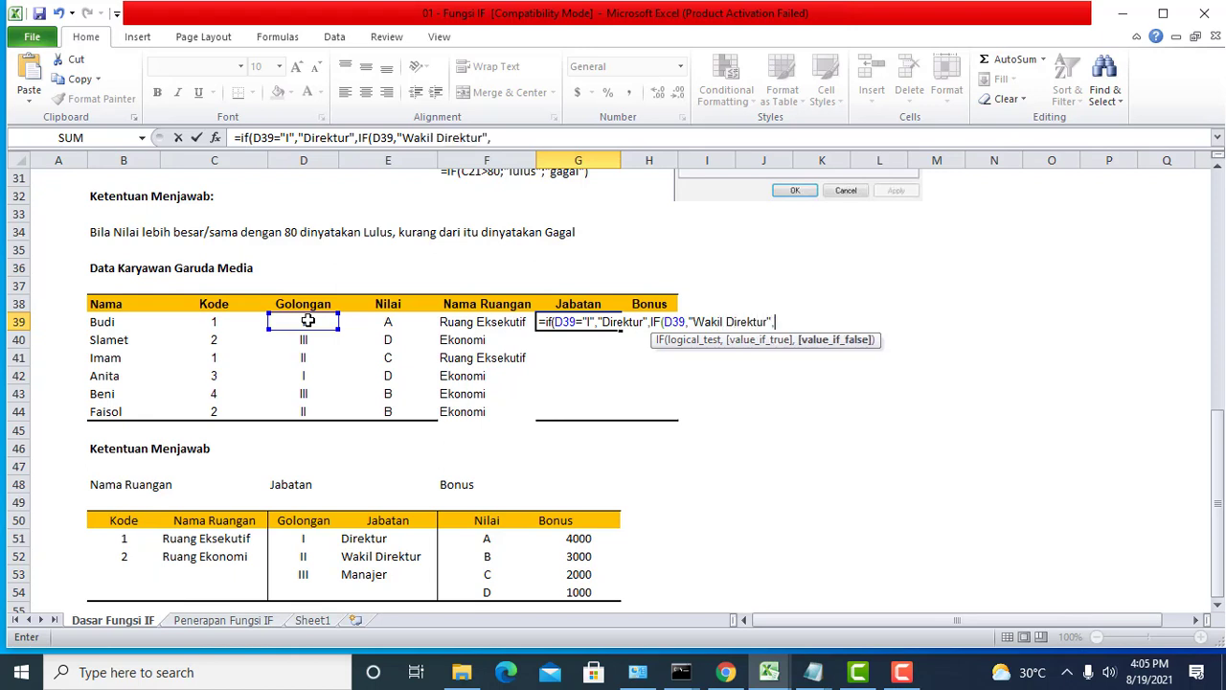
pyautogui.write('"Manajer')
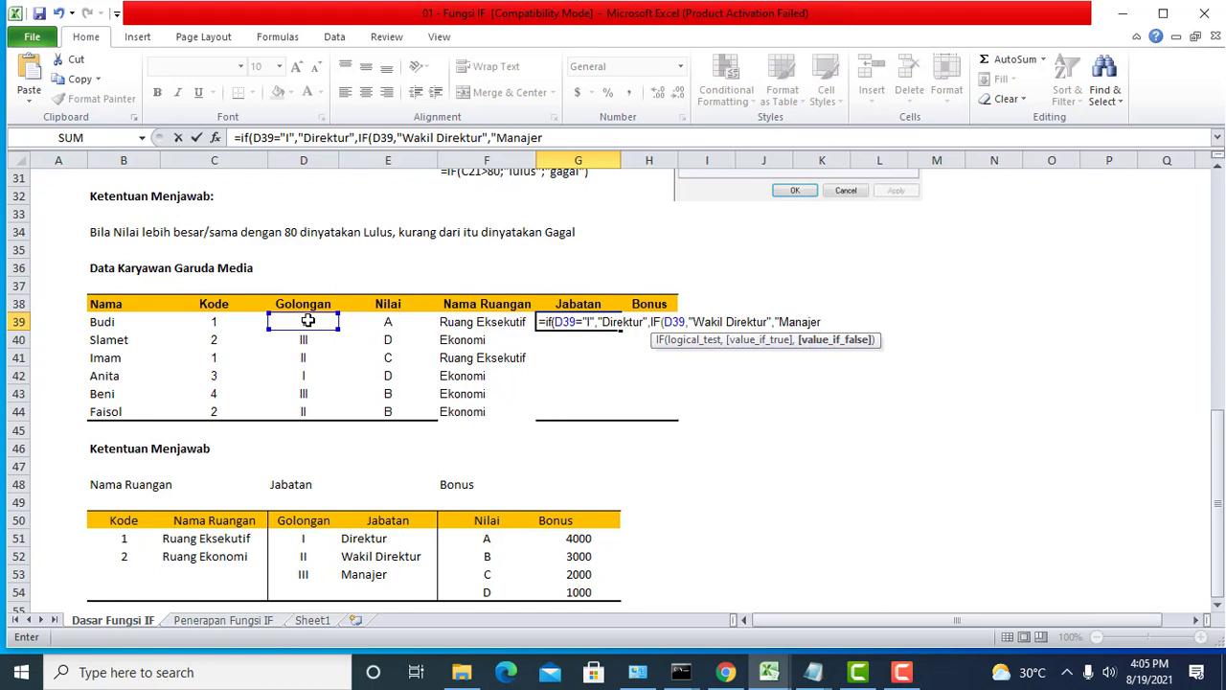
pyautogui.write('"))')
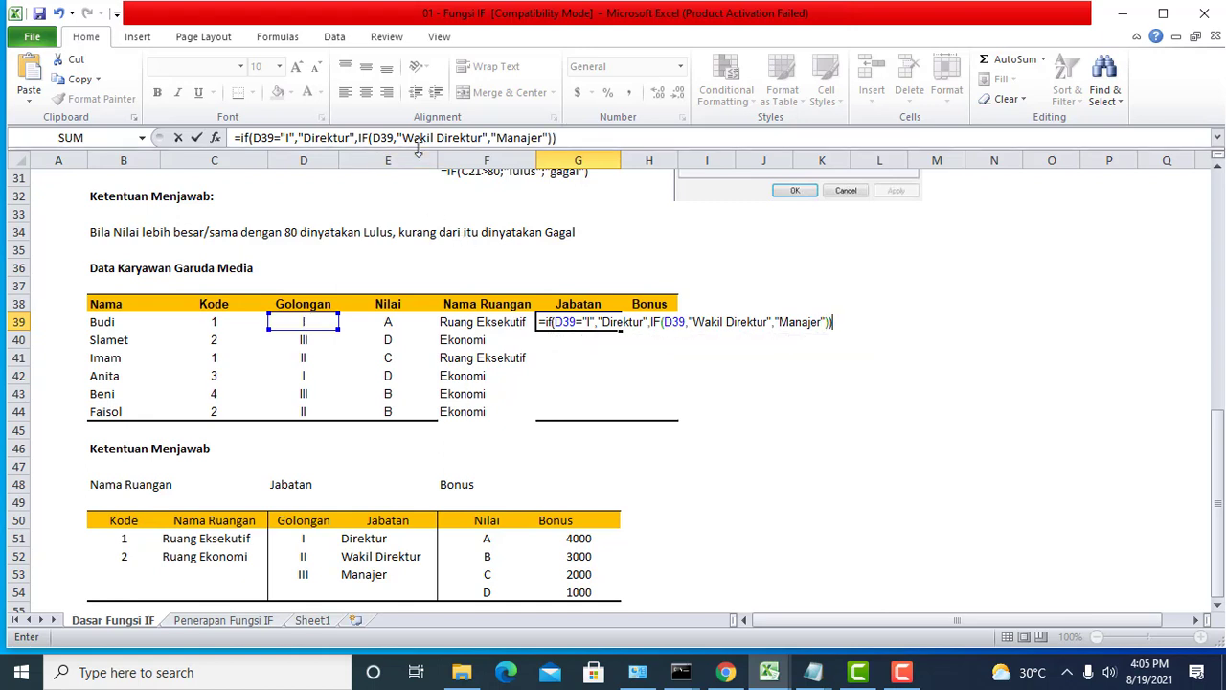
# Change the nested IF condition in the G39 formula to D39="II" and commit the formula
pyautogui.click(392, 138)
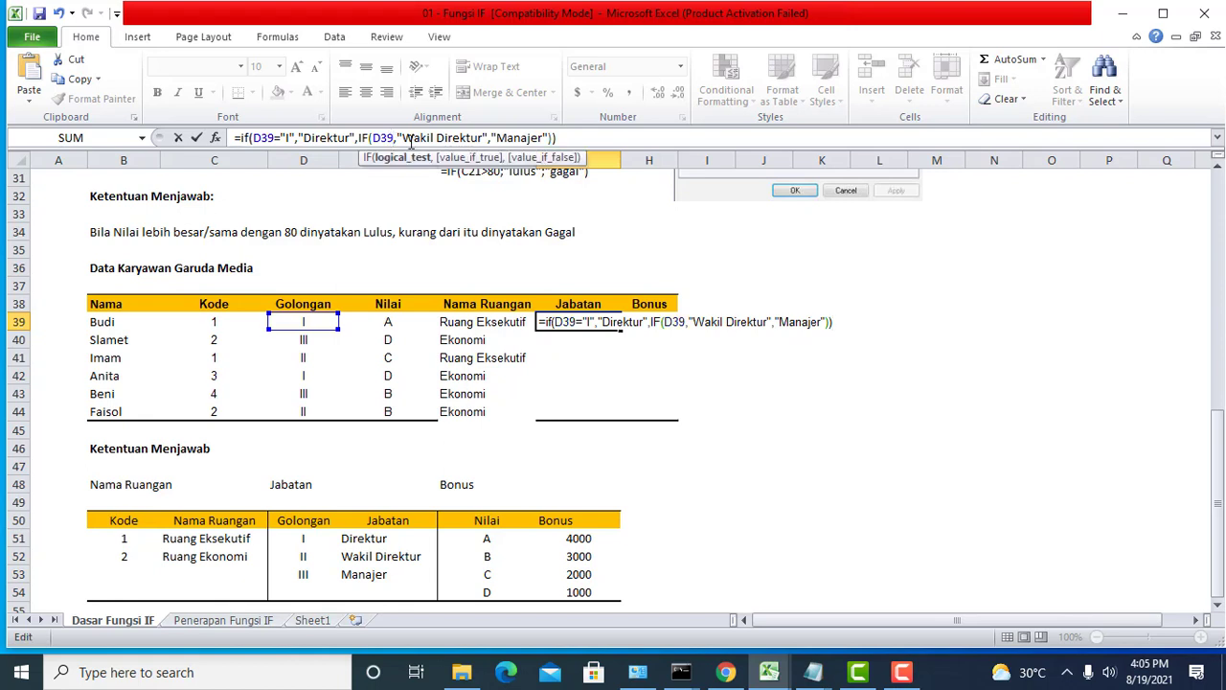
pyautogui.write('="')
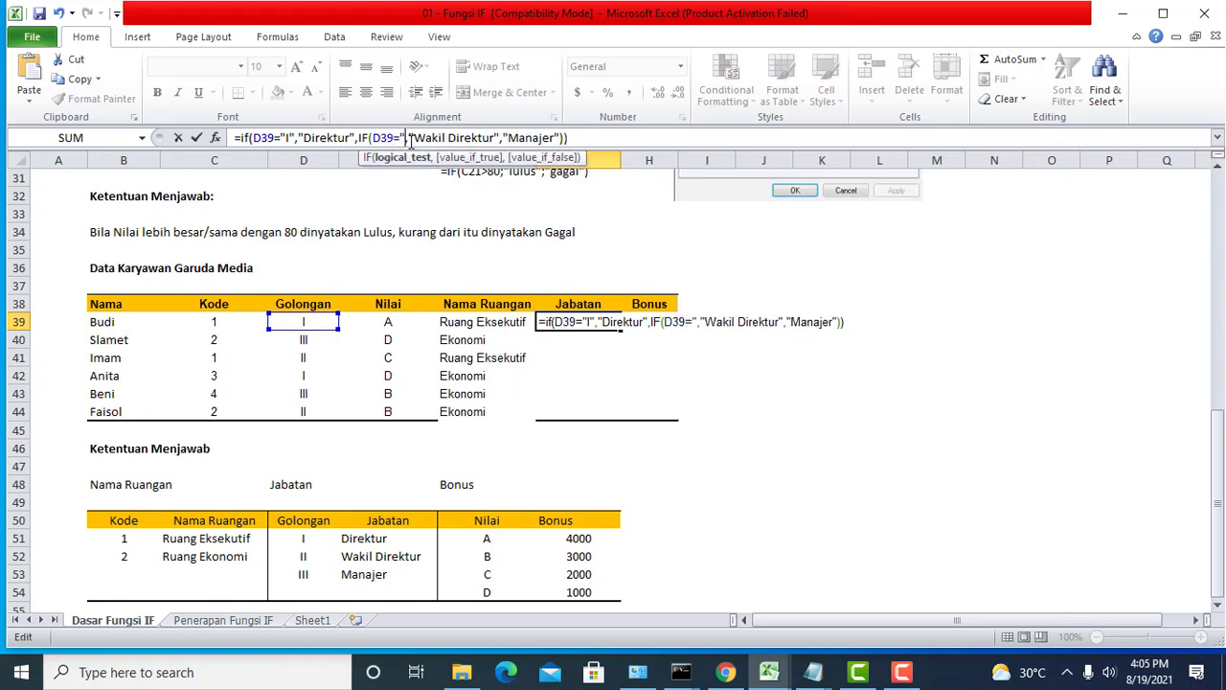
pyautogui.write('II')
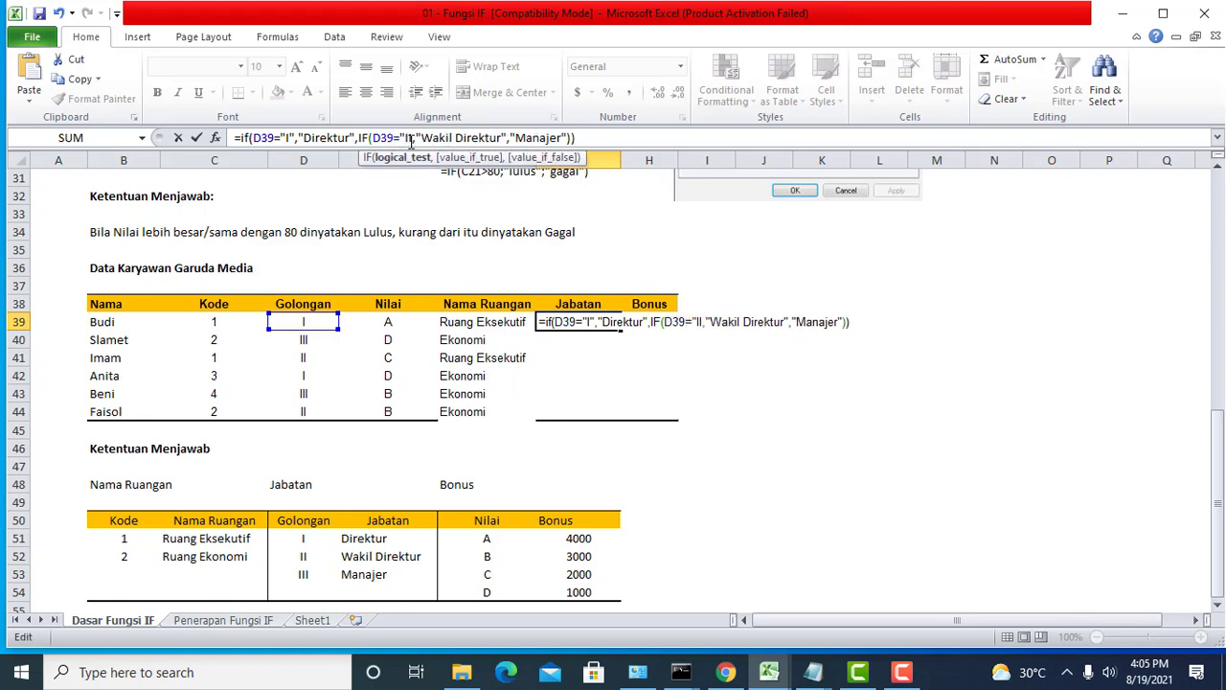
pyautogui.write('"')
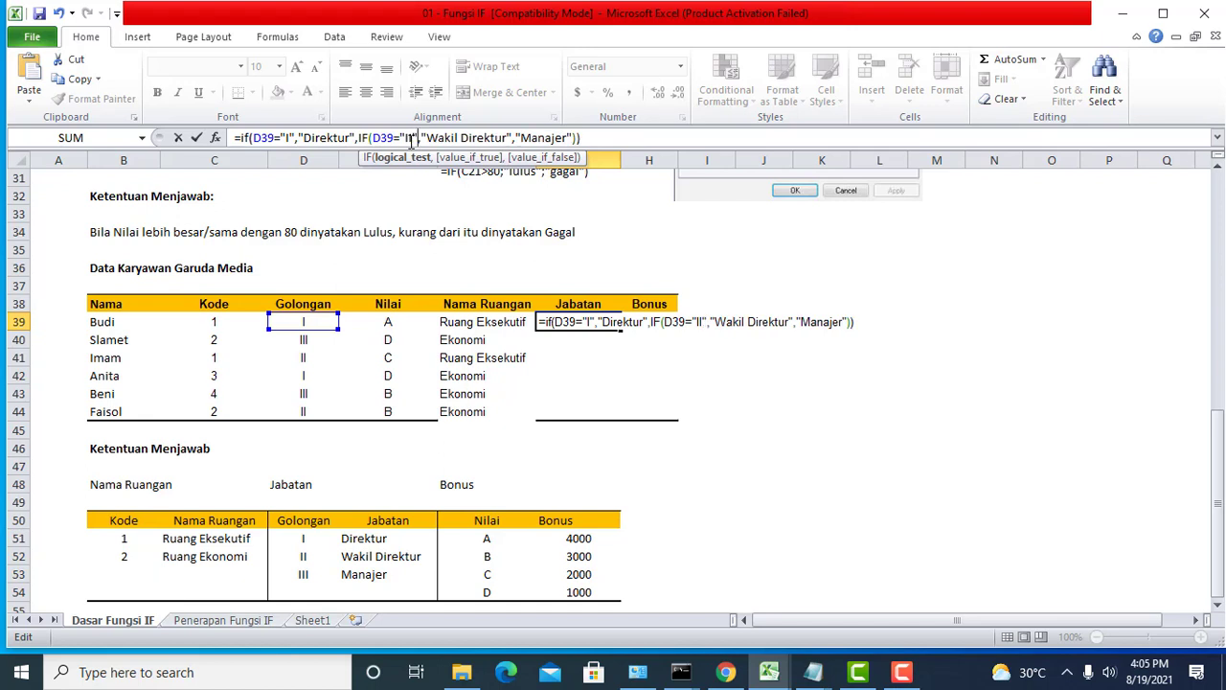
pyautogui.press('Return')
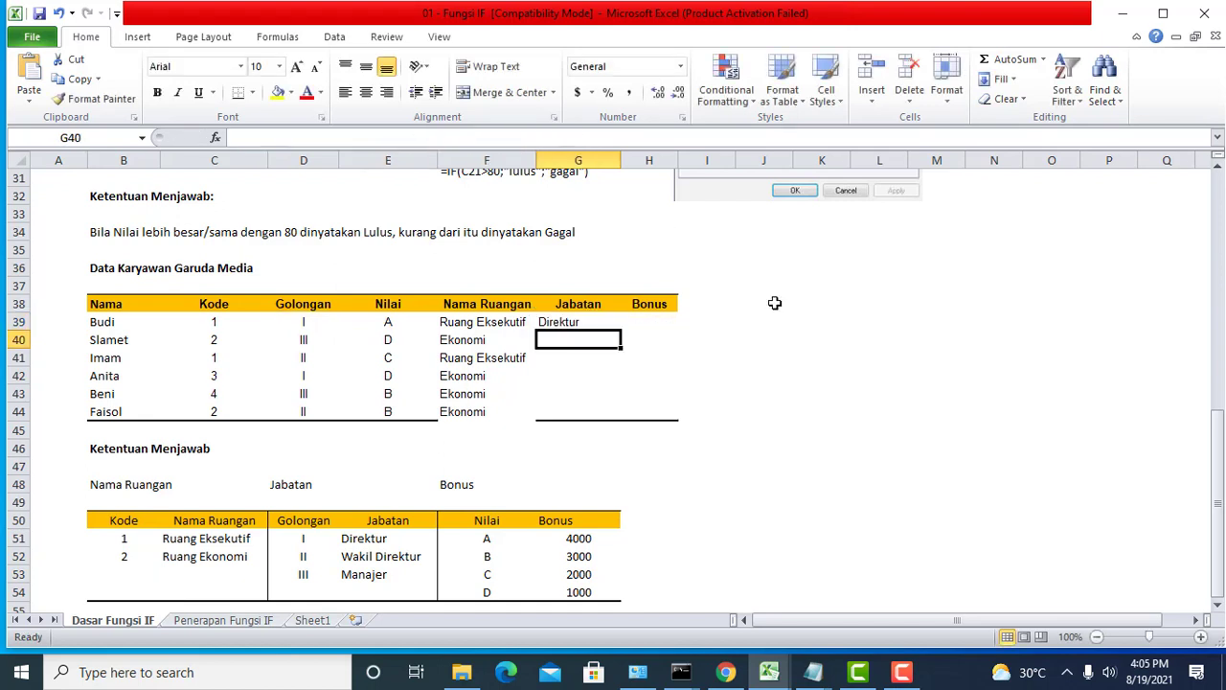
# Fill the Jabatan formula from G39 down through G44 for the remaining employees
pyautogui.click(590, 323)
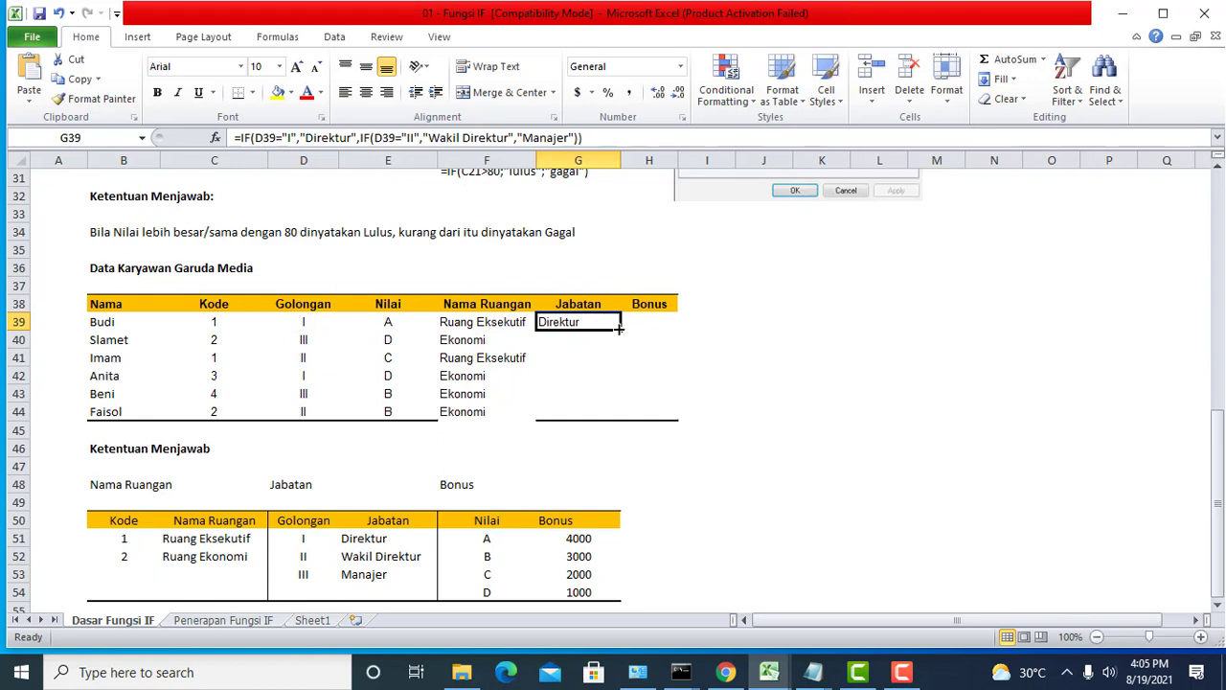
pyautogui.moveTo(620, 331); pyautogui.dragTo(623, 422)
pyautogui.click(712, 397)
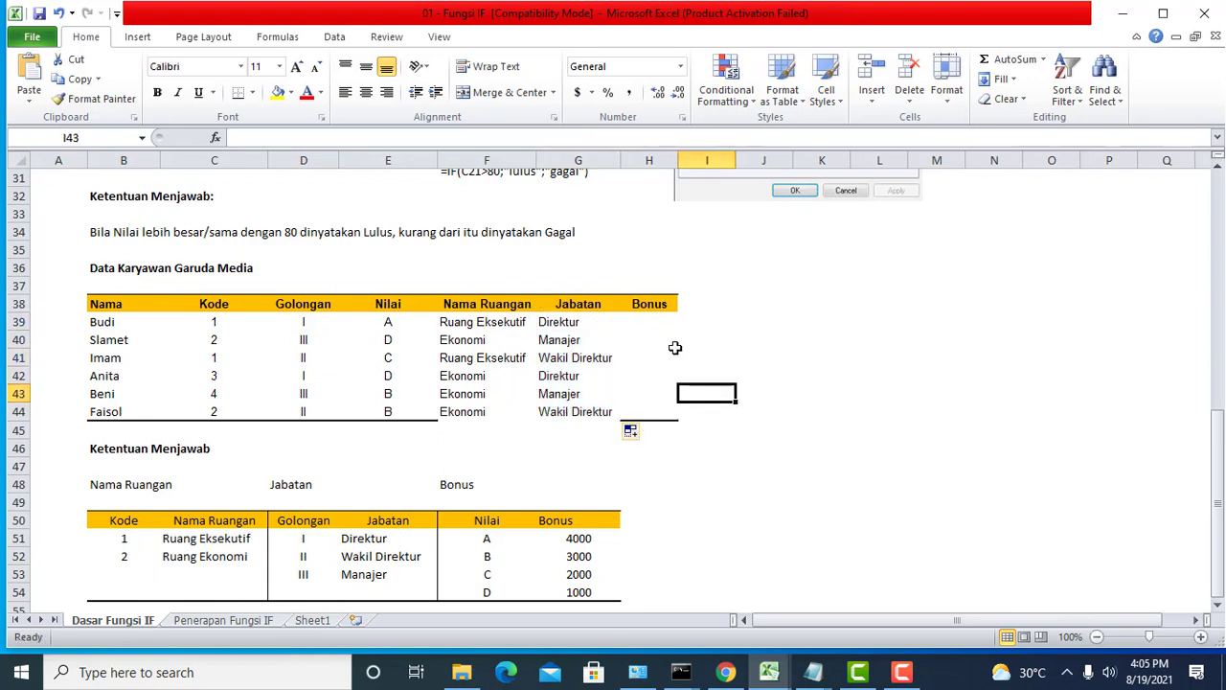
# Start the Bonus formula in H39 with =if(E39="A", using the Nilai cell for the test
pyautogui.click(654, 326)
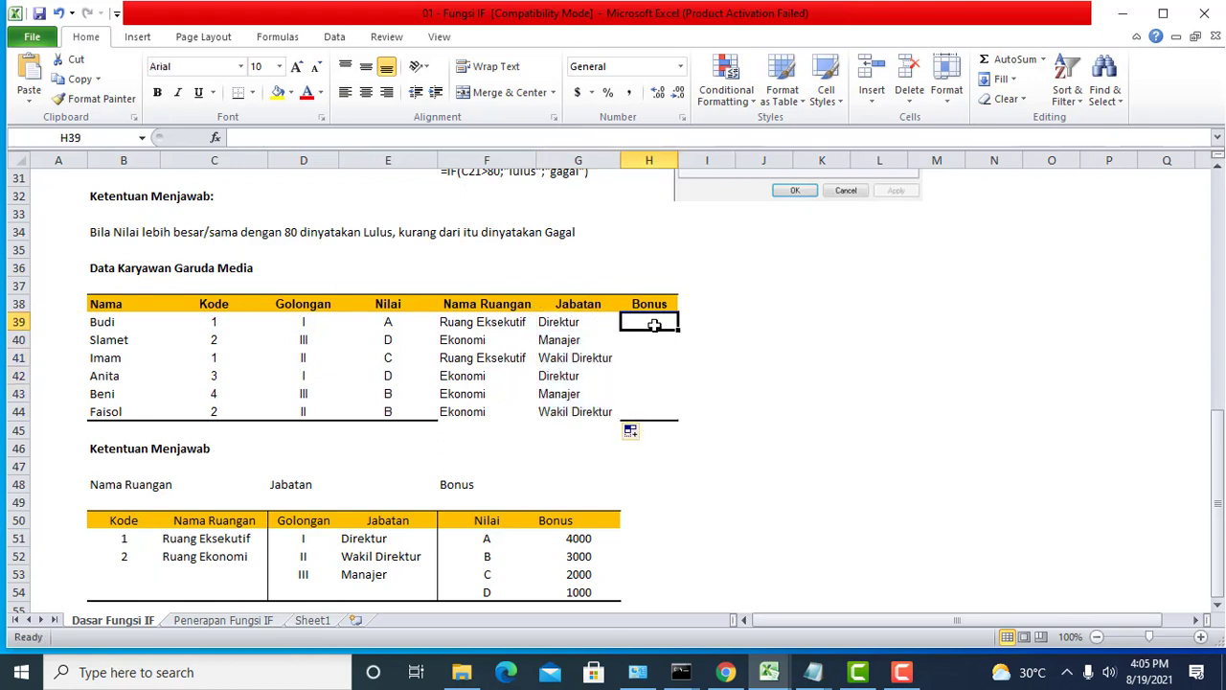
pyautogui.write('=')
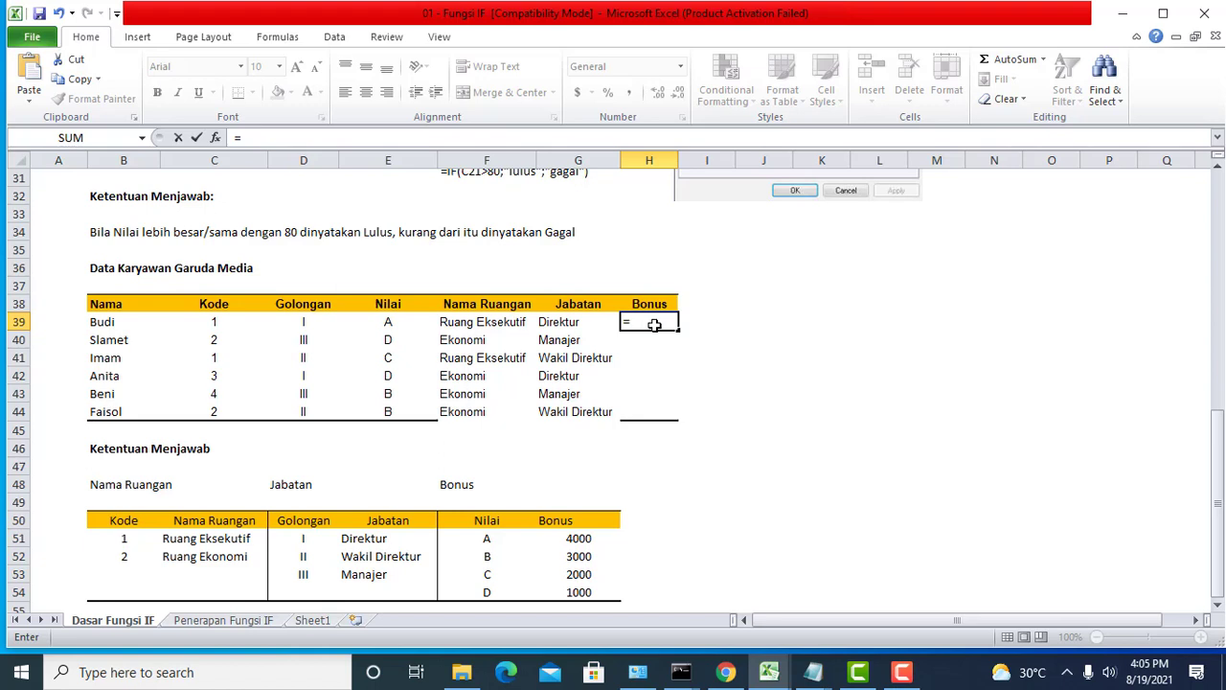
pyautogui.press('Escape')
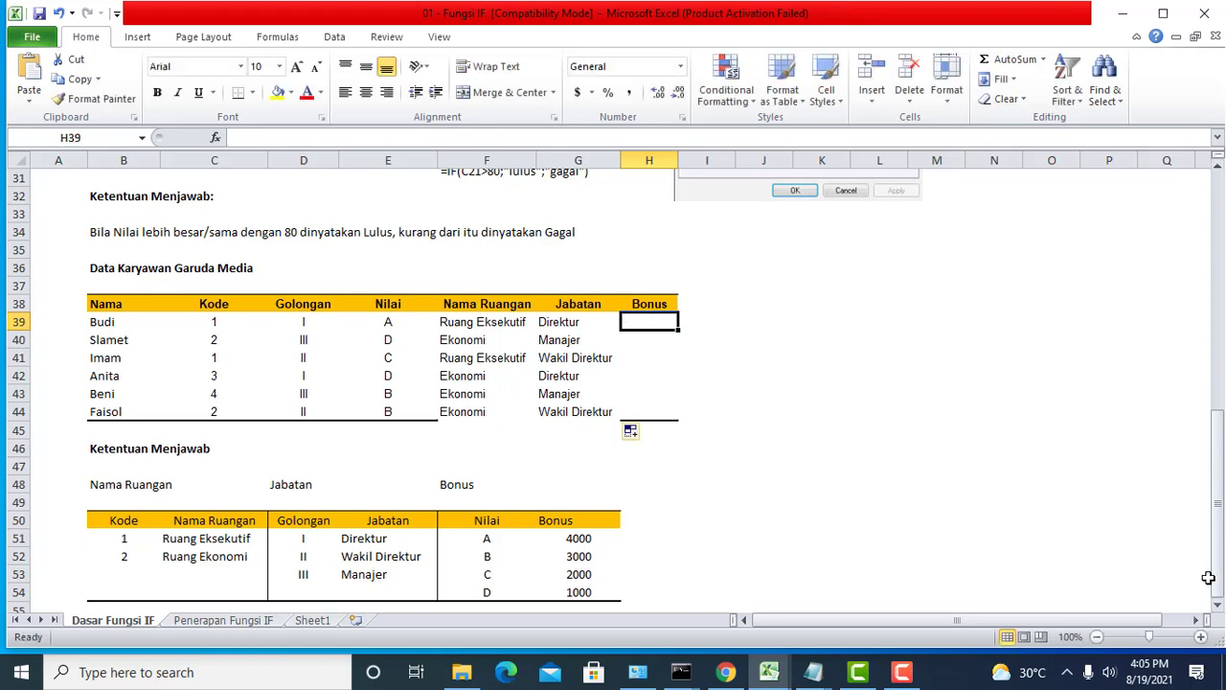
pyautogui.click(1218, 606)
pyautogui.click(1218, 606)
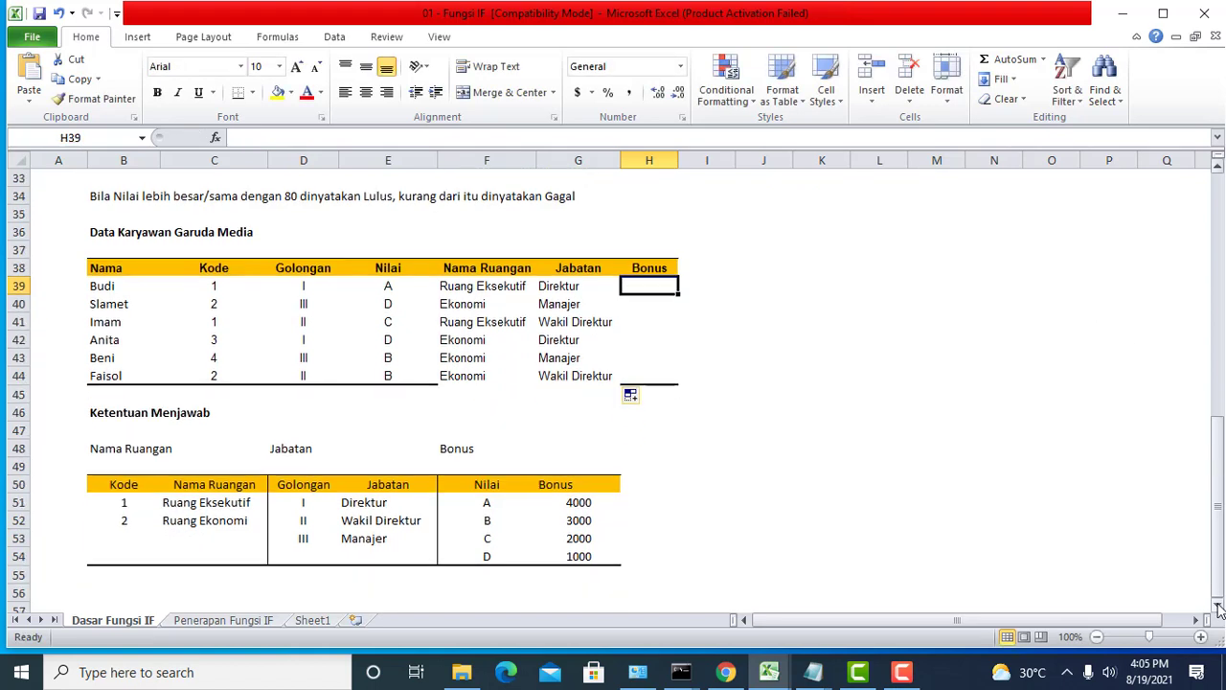
pyautogui.click(1218, 607)
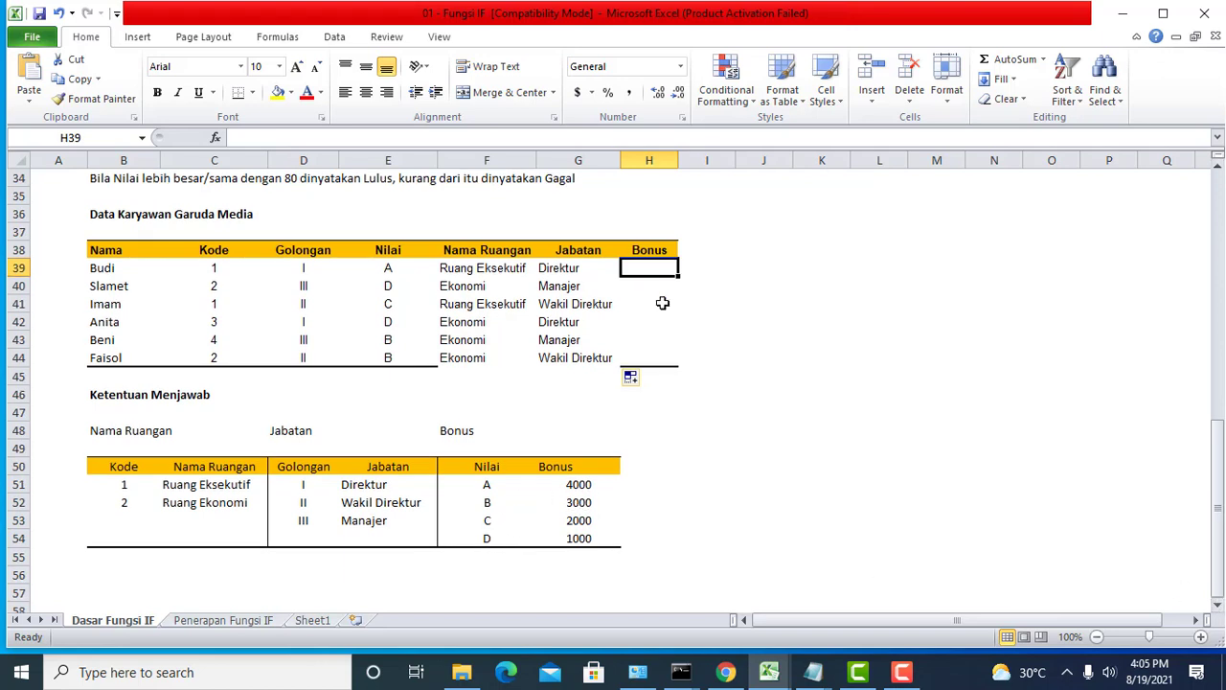
pyautogui.write('=if')
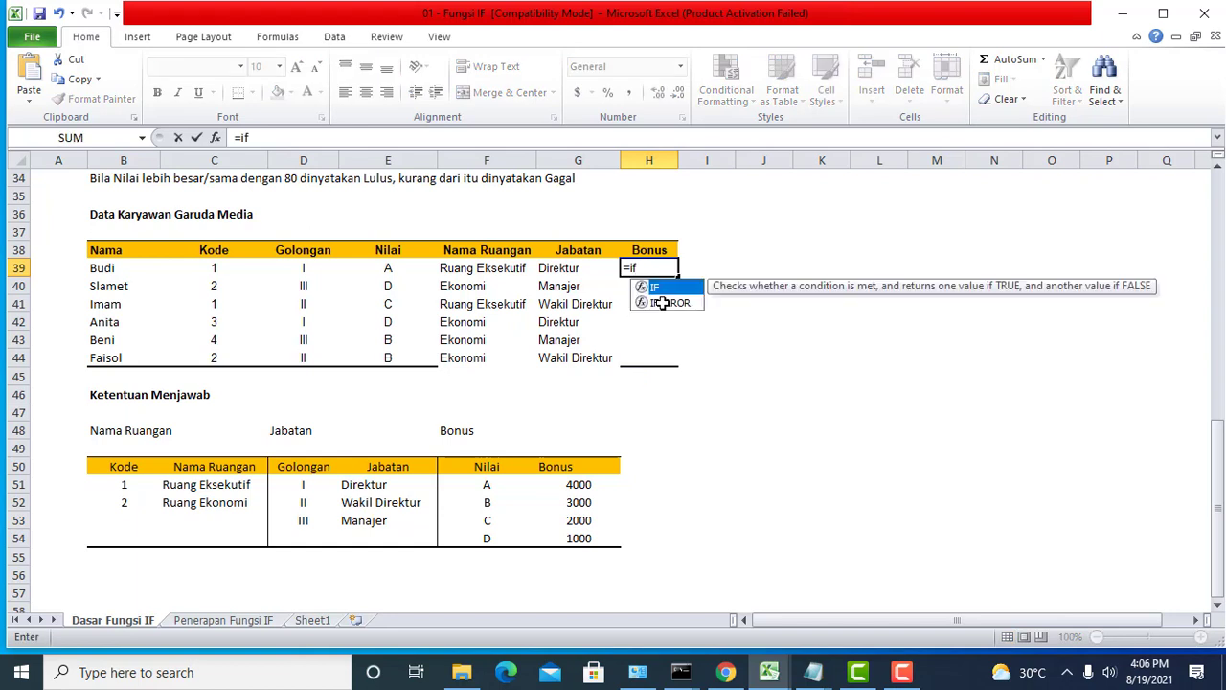
pyautogui.write('(')
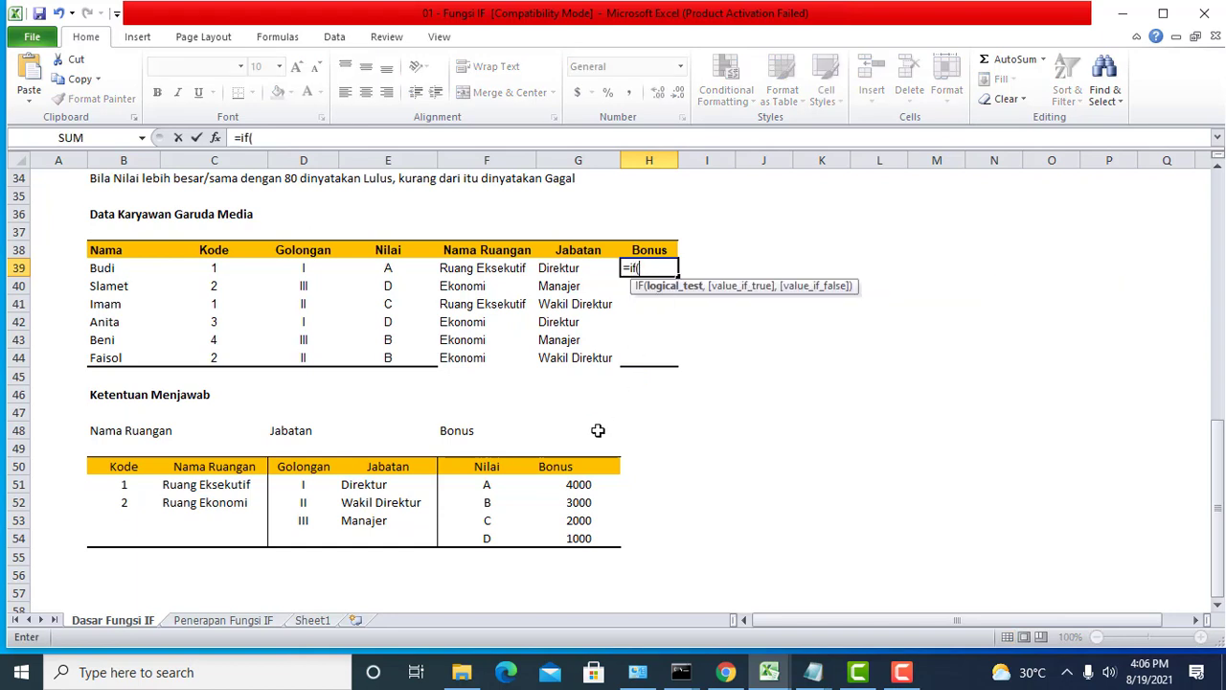
pyautogui.click(391, 268)
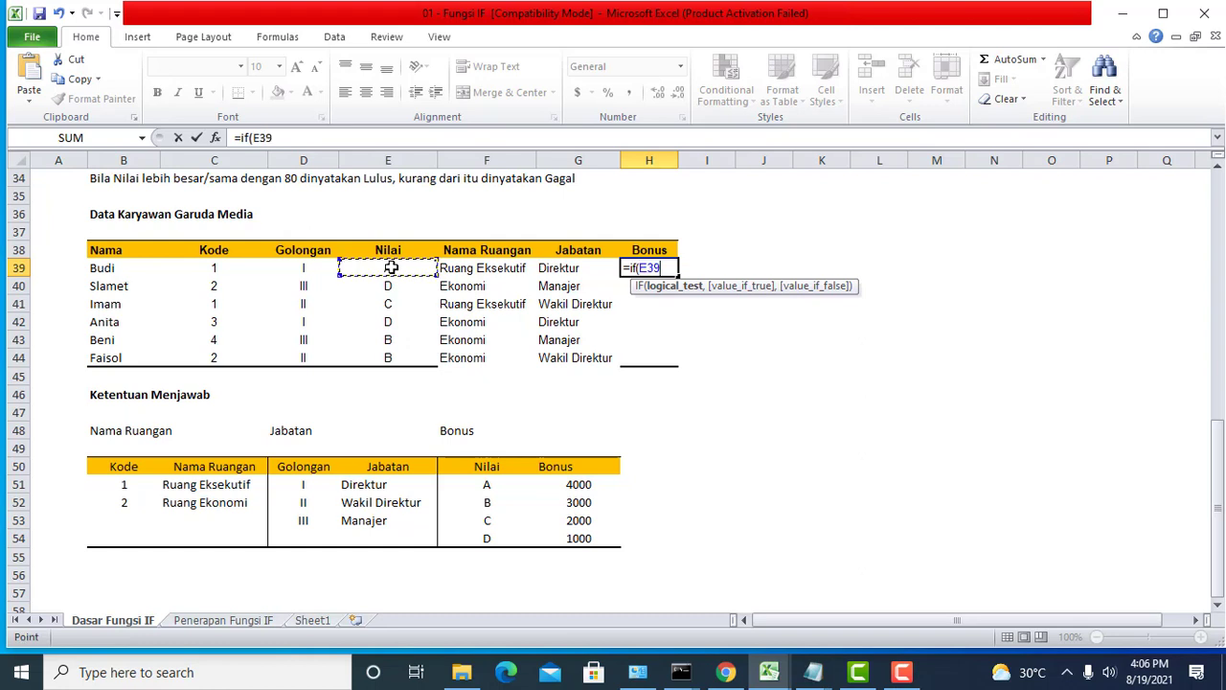
pyautogui.write('="A","')
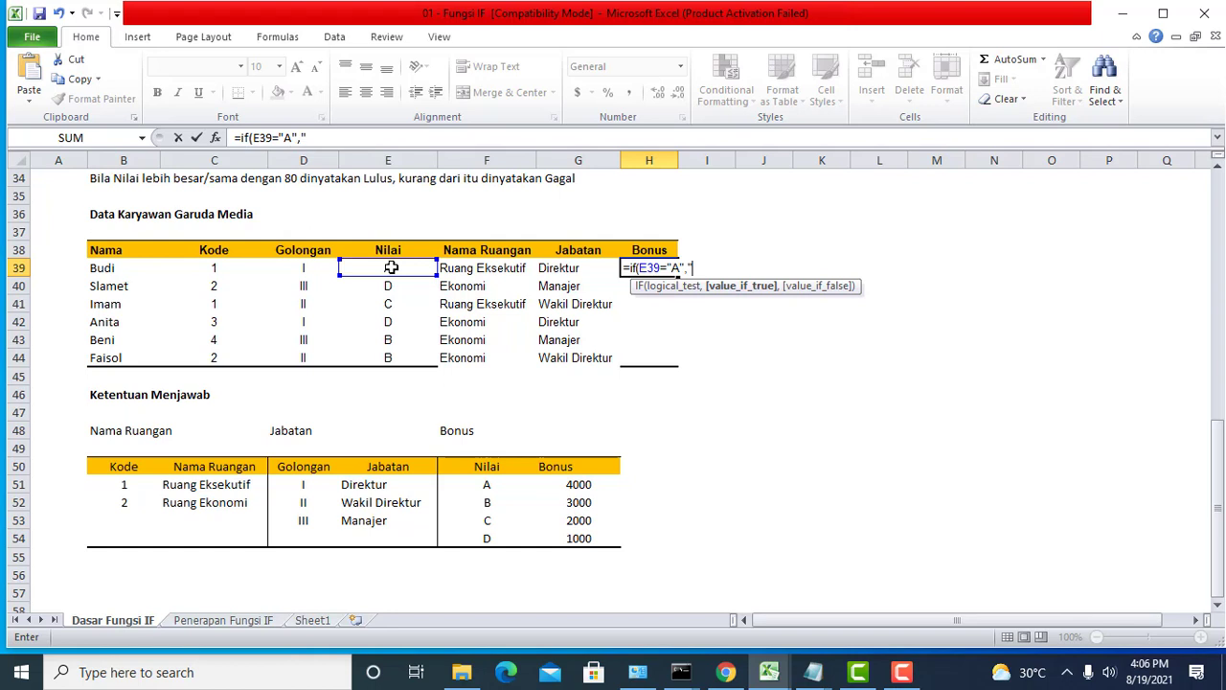
# Enter 4000 as an unquoted number for the true value in the H39 formula and begin a nested if
pyautogui.write('4000')
pyautogui.press('BackSpace')
pyautogui.press('BackSpace')
pyautogui.press('BackSpace')
pyautogui.press('BackSpace')
pyautogui.press('BackSpace')
pyautogui.write('4000,if')
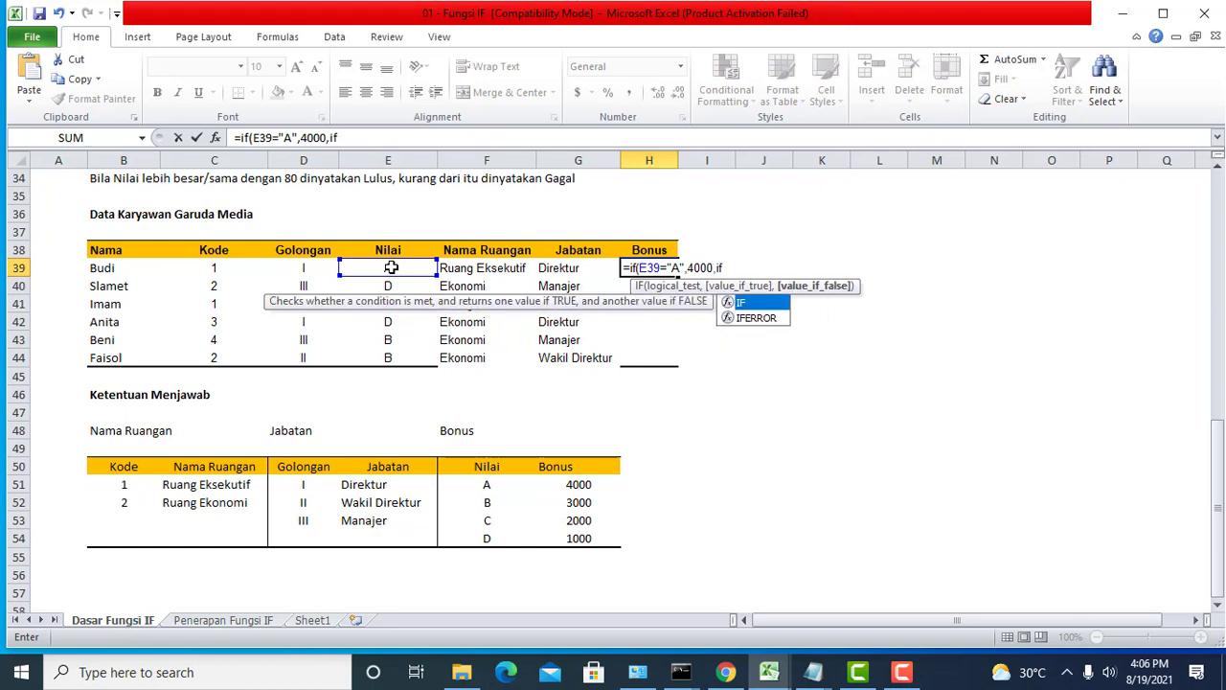
# Try to add the Nilai cell E39 to the nested if in the H39 formula
pyautogui.click(411, 268)
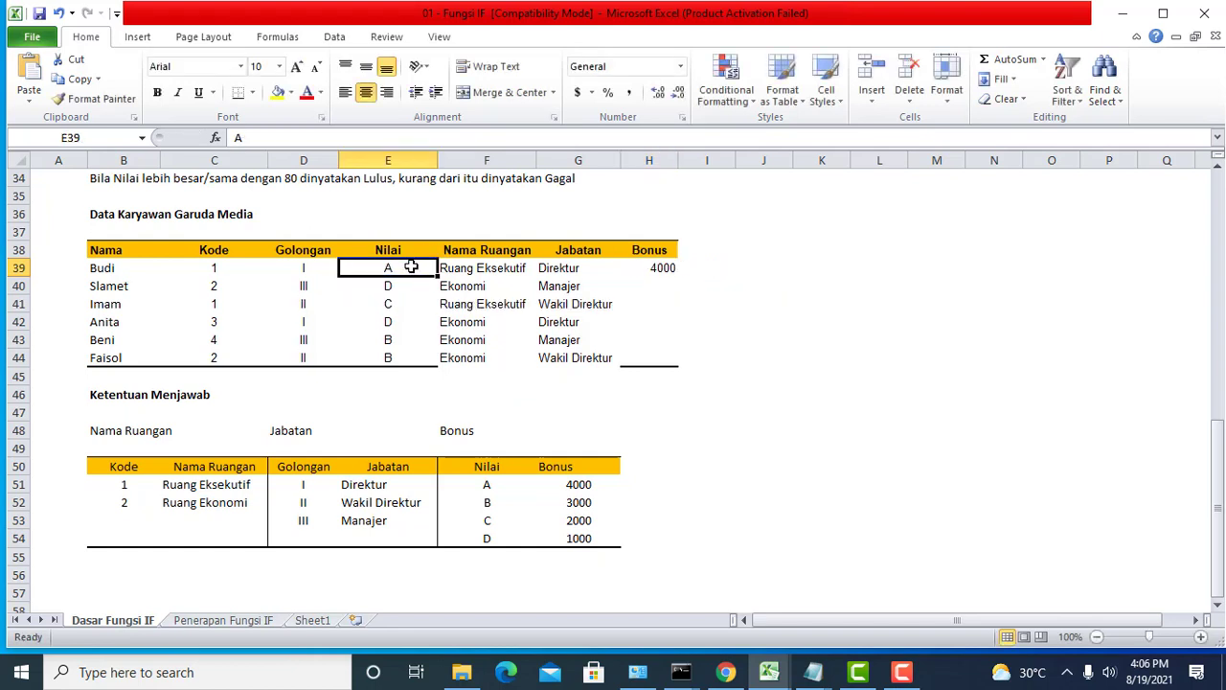
pyautogui.click(649, 267)
pyautogui.click(372, 139)
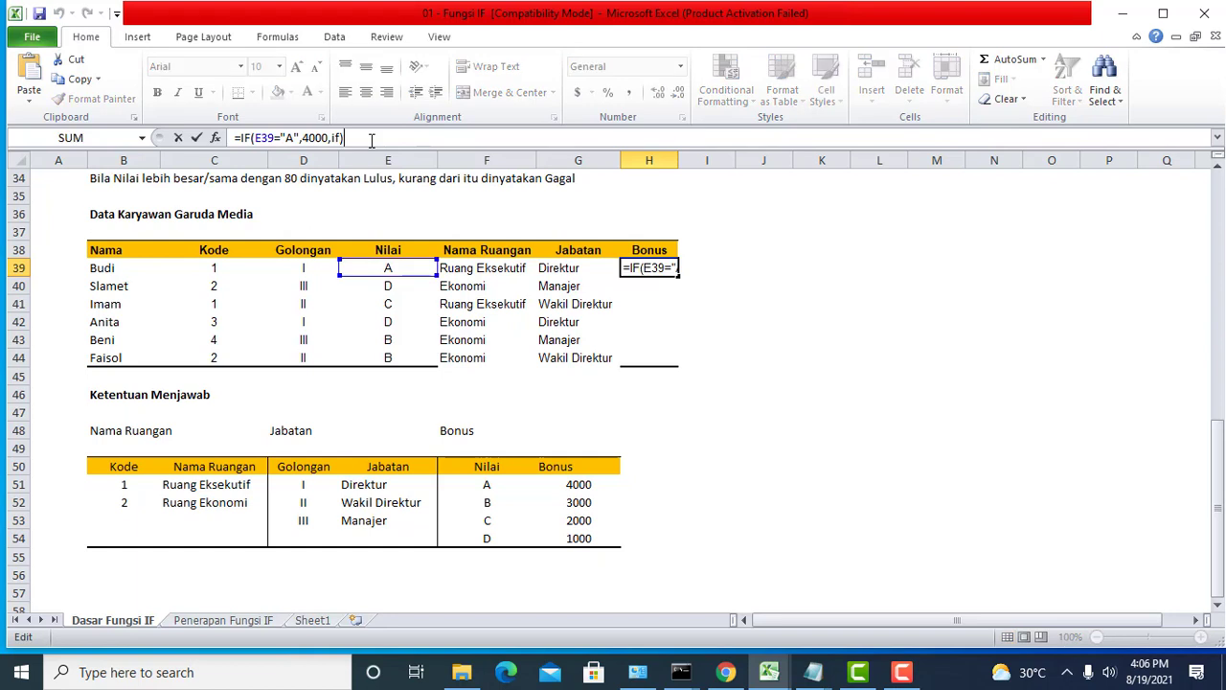
pyautogui.press('BackSpace')
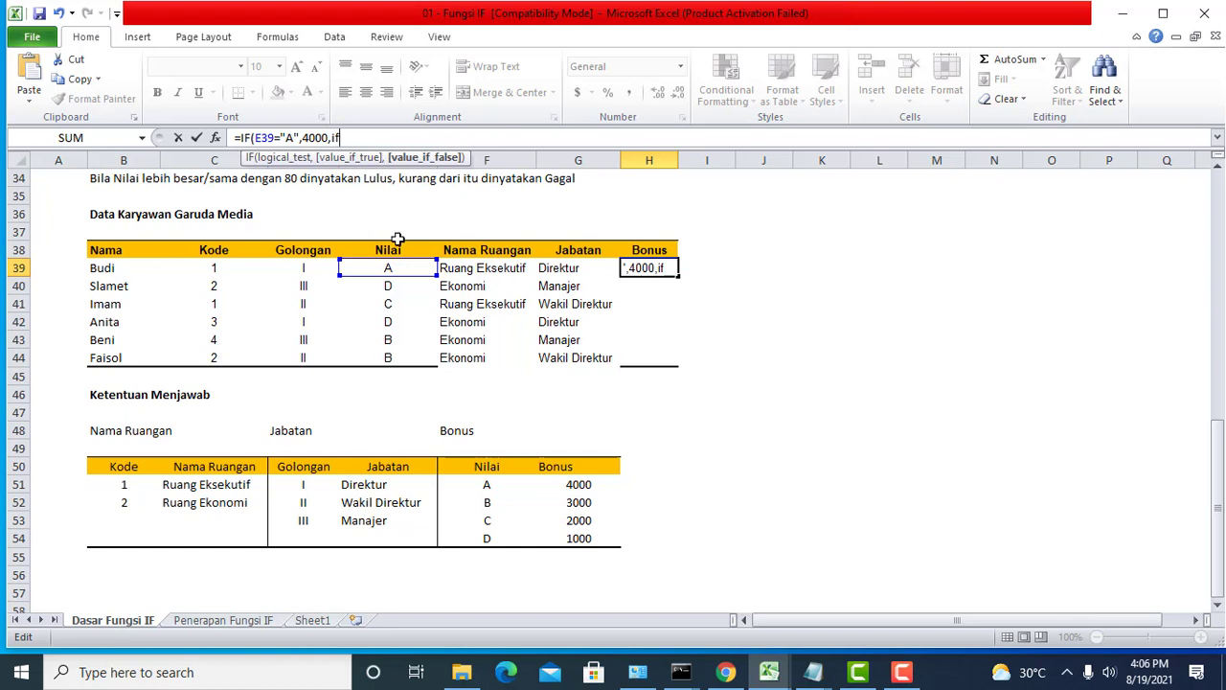
pyautogui.click(389, 270)
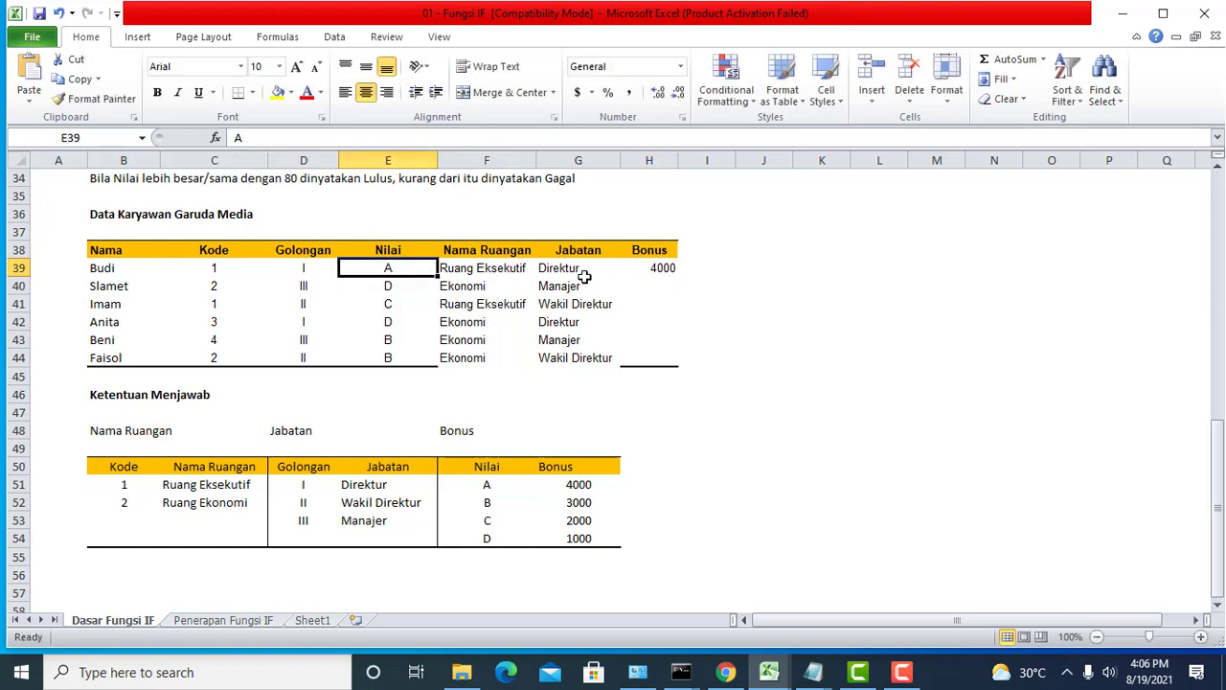
# Reopen the H39 formula, remove its closing parenthesis and extend the nested part to if(E39="B",3000,
pyautogui.click(652, 268)
pyautogui.rightClick(653, 267)
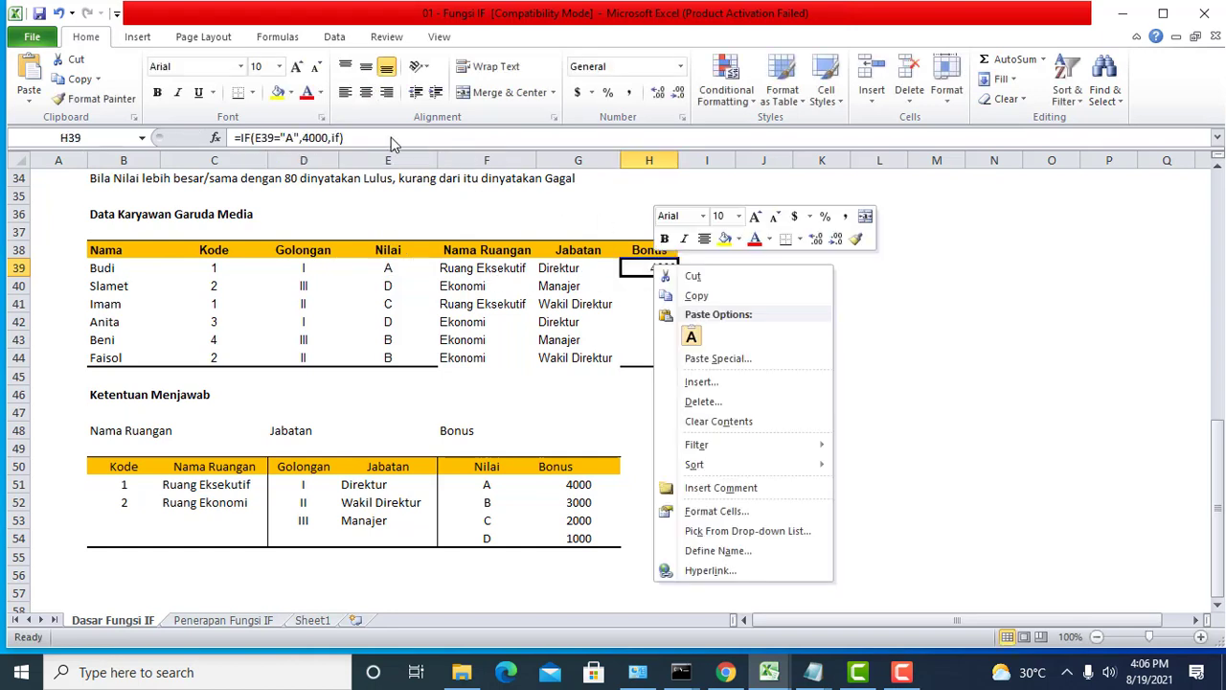
pyautogui.click(352, 137)
pyautogui.click(351, 138)
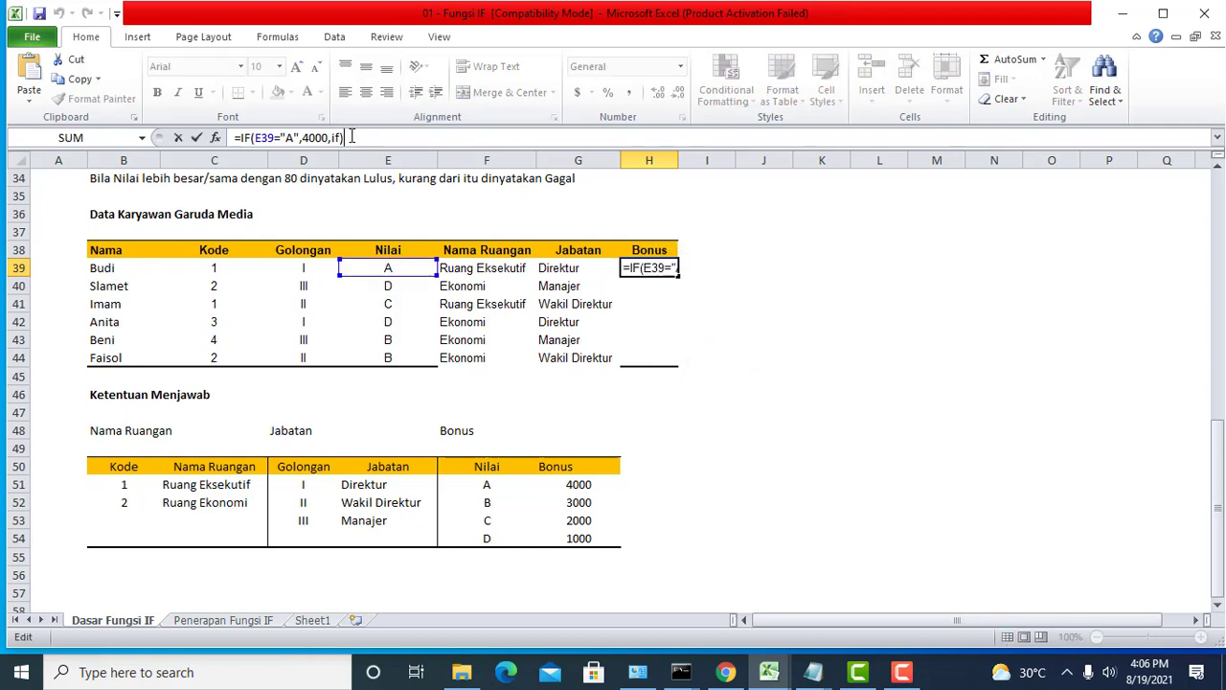
pyautogui.press('BackSpace')
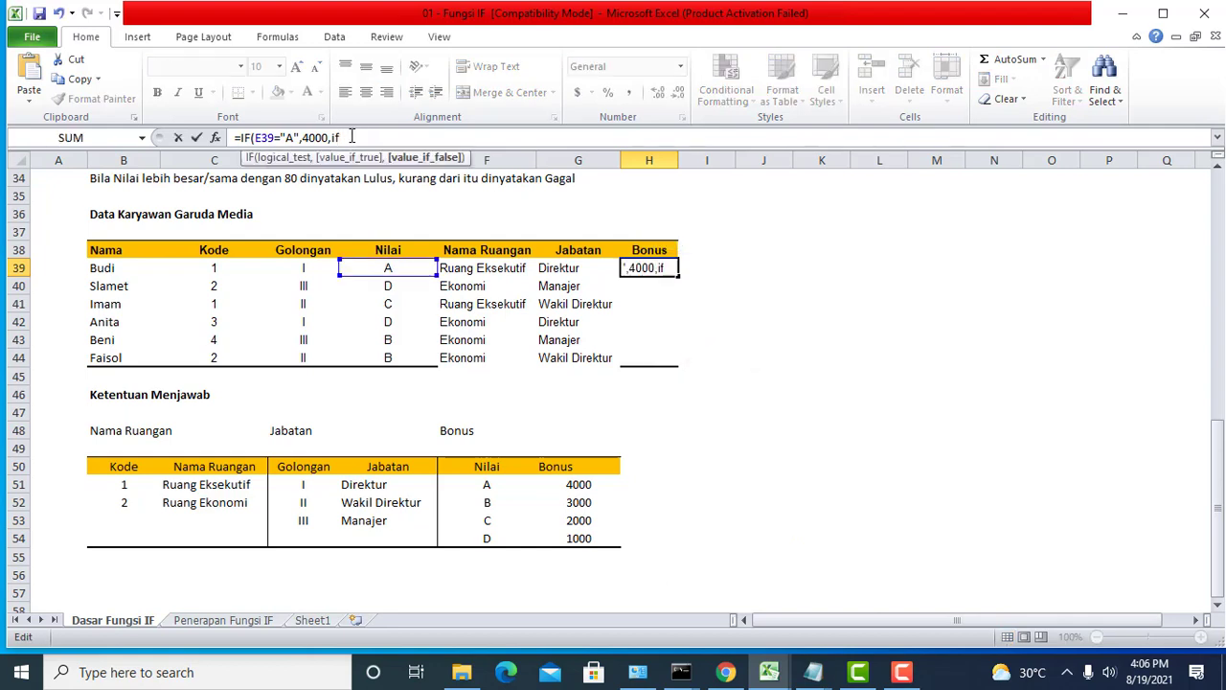
pyautogui.write('(')
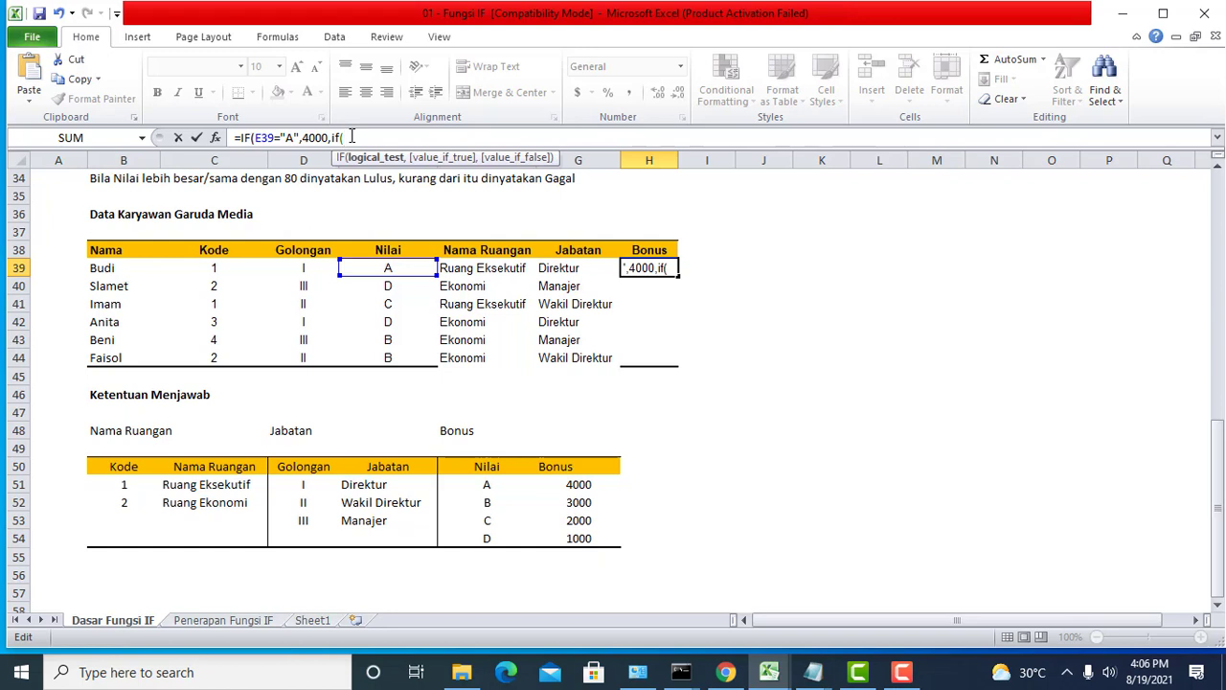
pyautogui.click(392, 268)
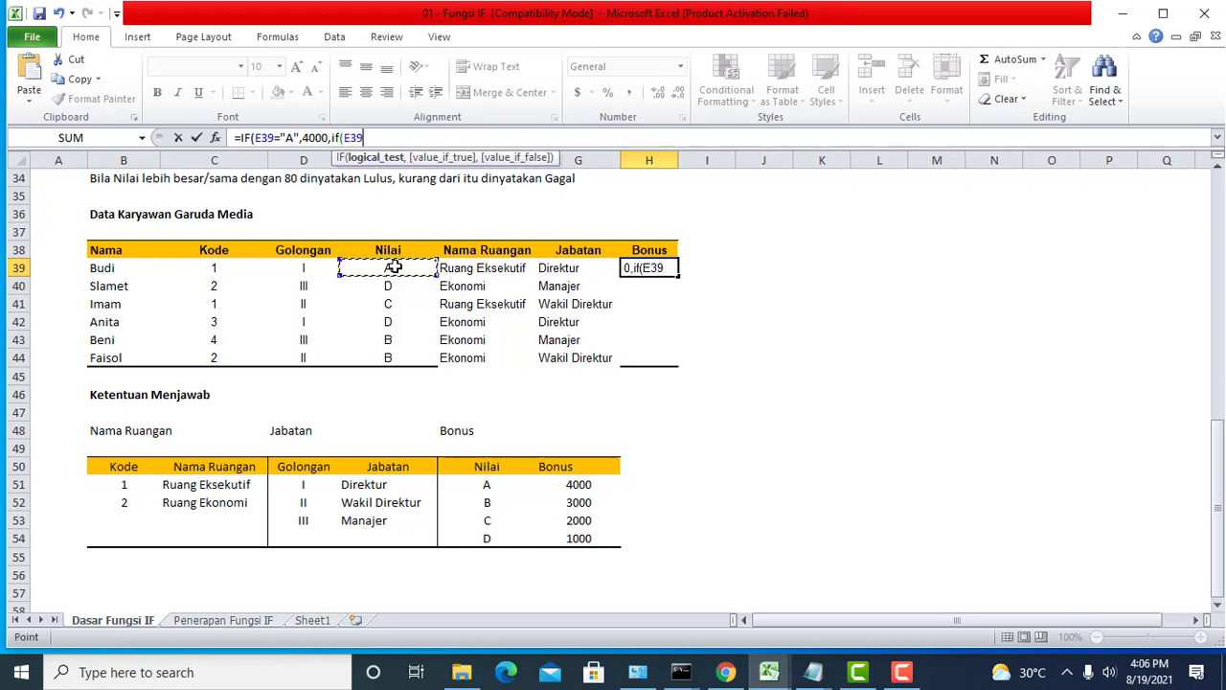
pyautogui.write('="B"')
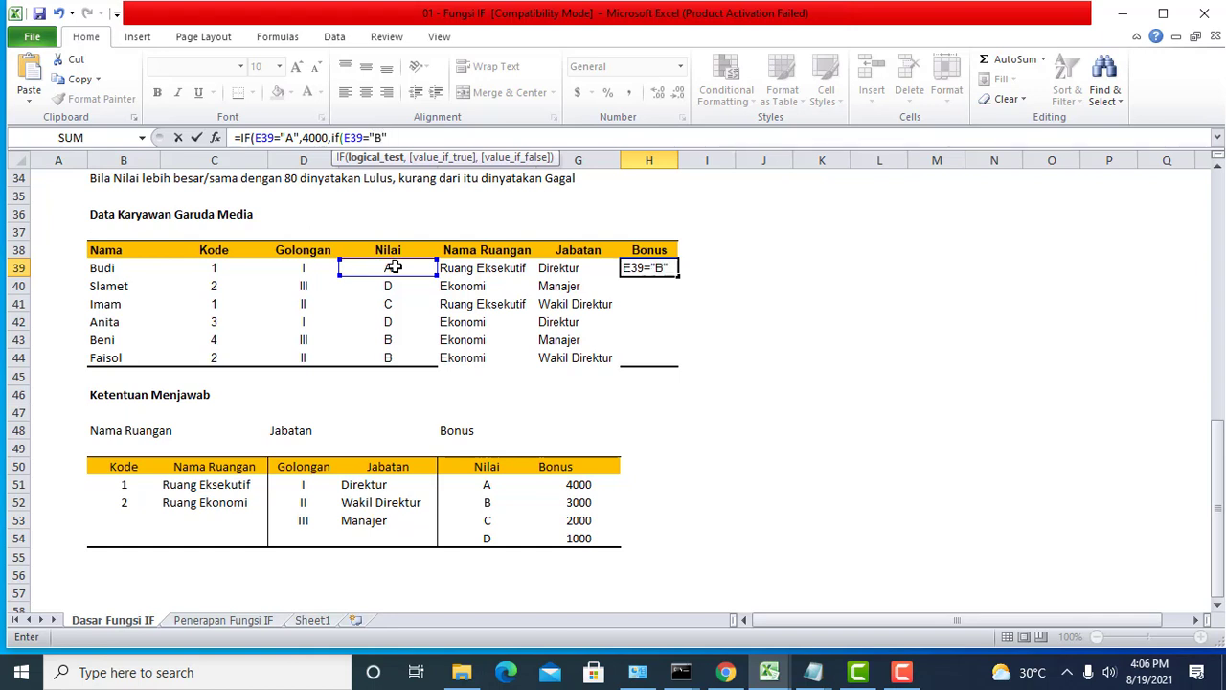
pyautogui.write(',')
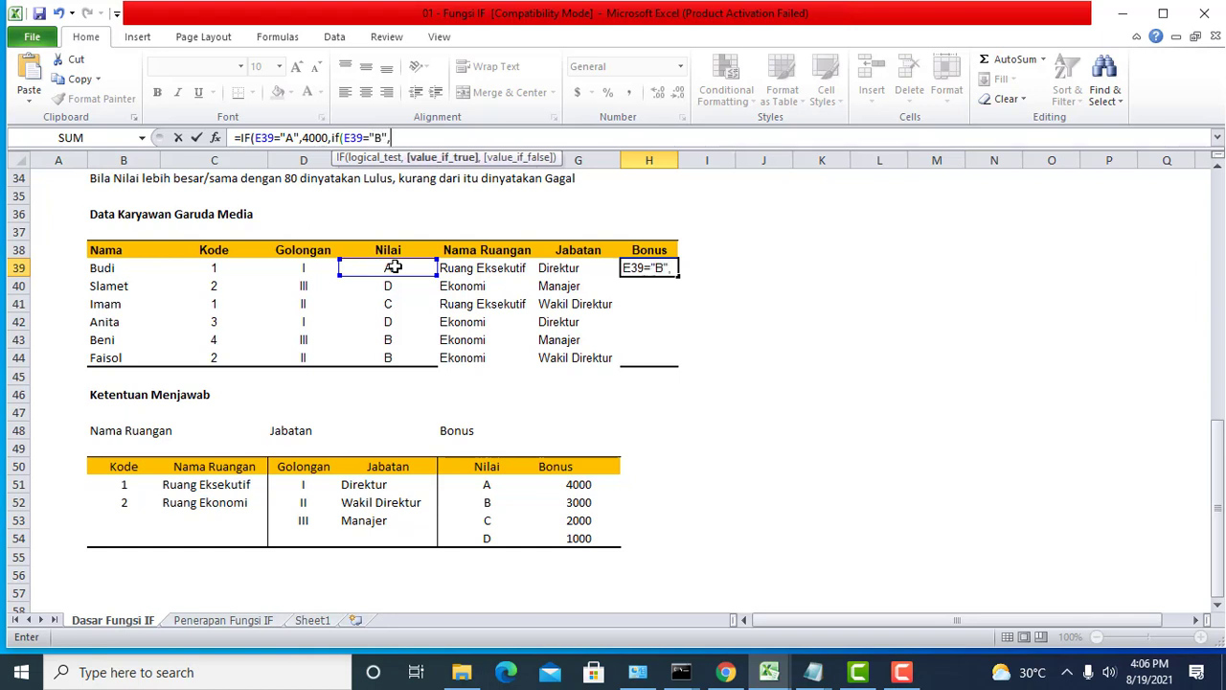
pyautogui.write('3000,')
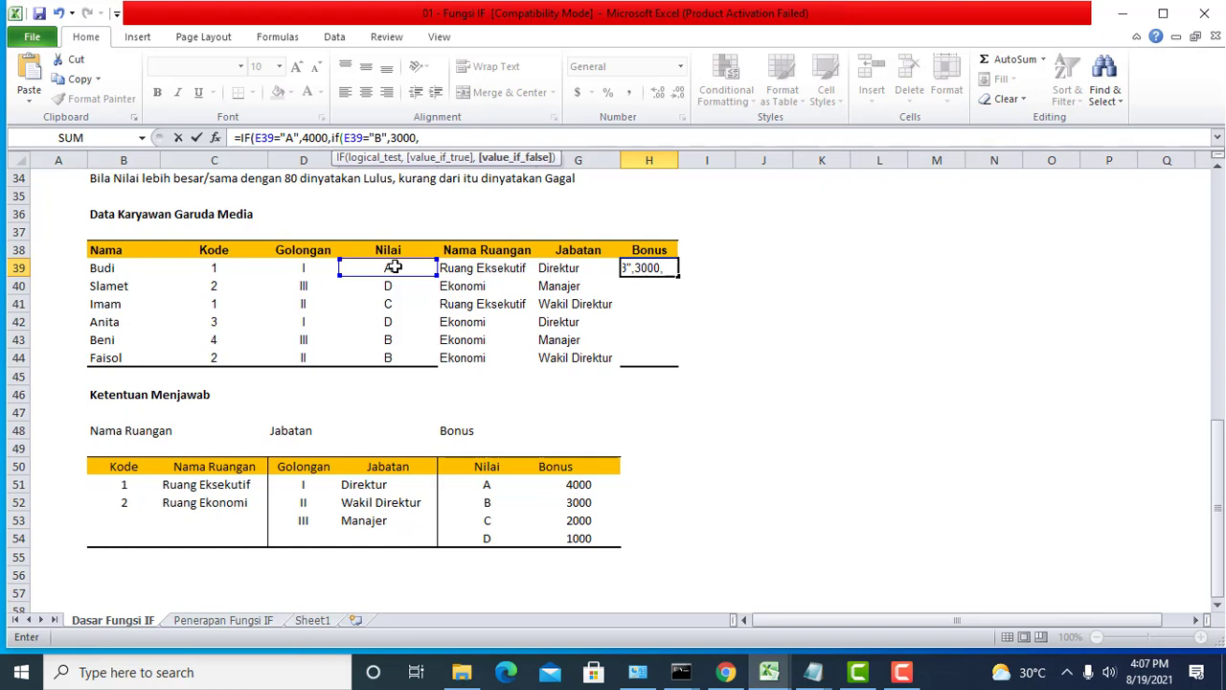
# Add a third nested condition if(E39="C",2000, to the H39 Bonus formula
pyautogui.write('if')
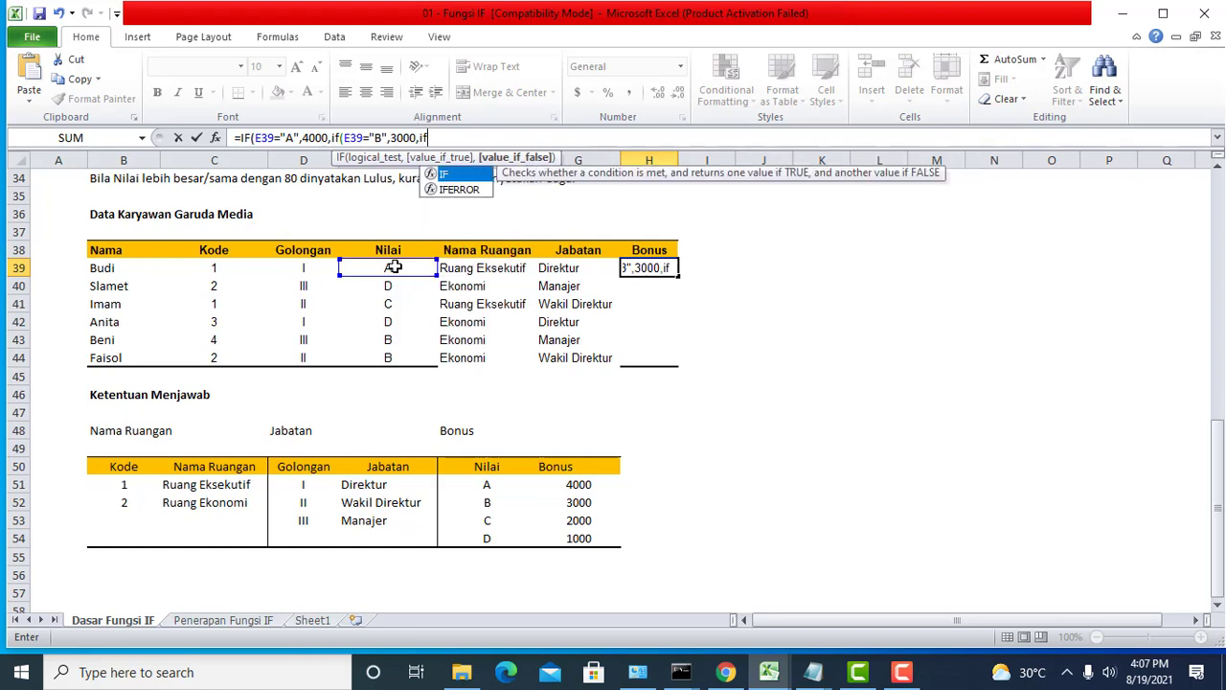
pyautogui.write('(')
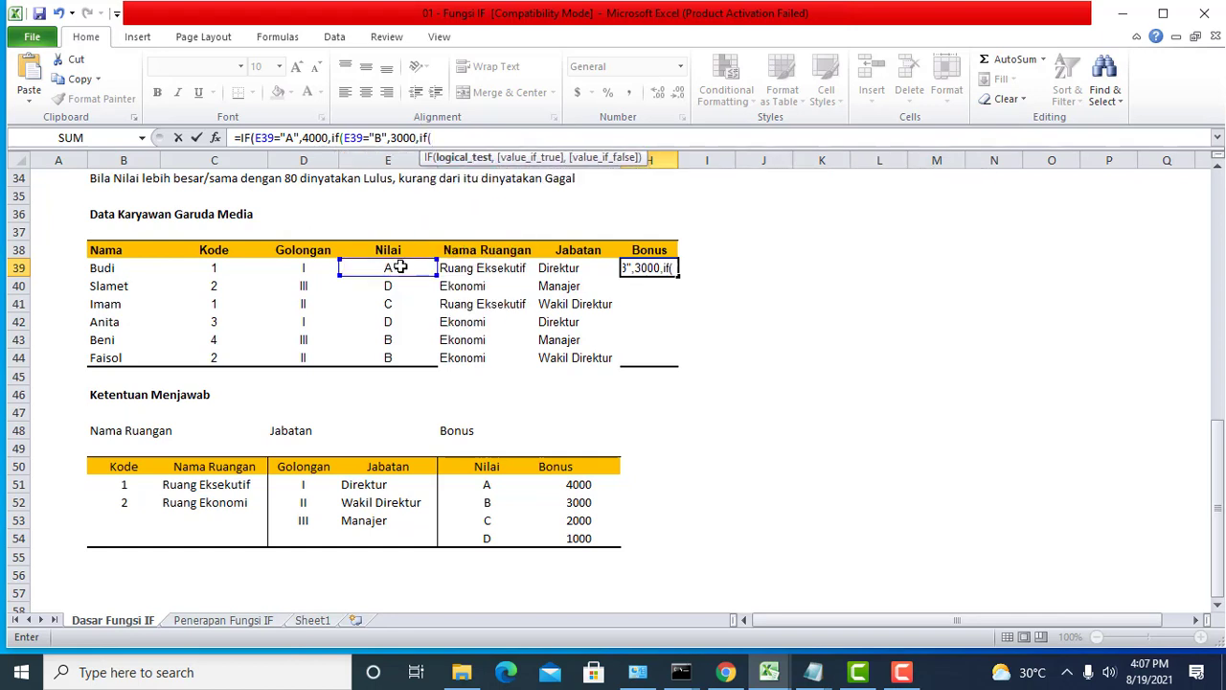
pyautogui.click(397, 268)
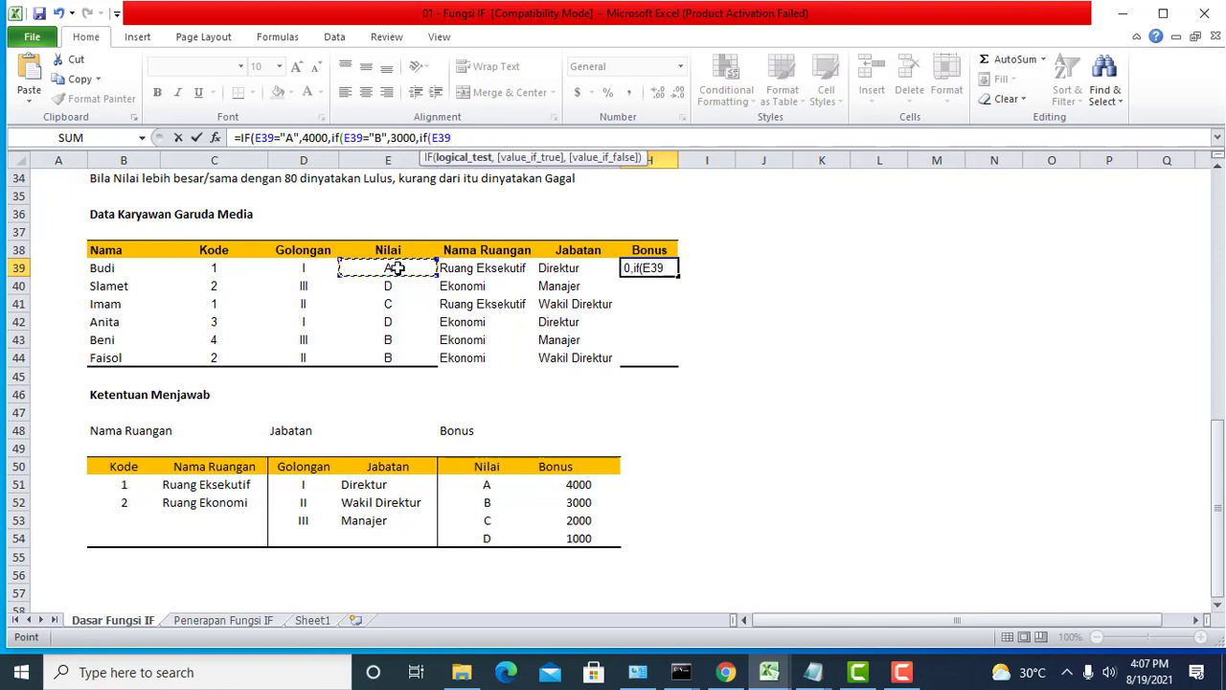
pyautogui.write('="C"')
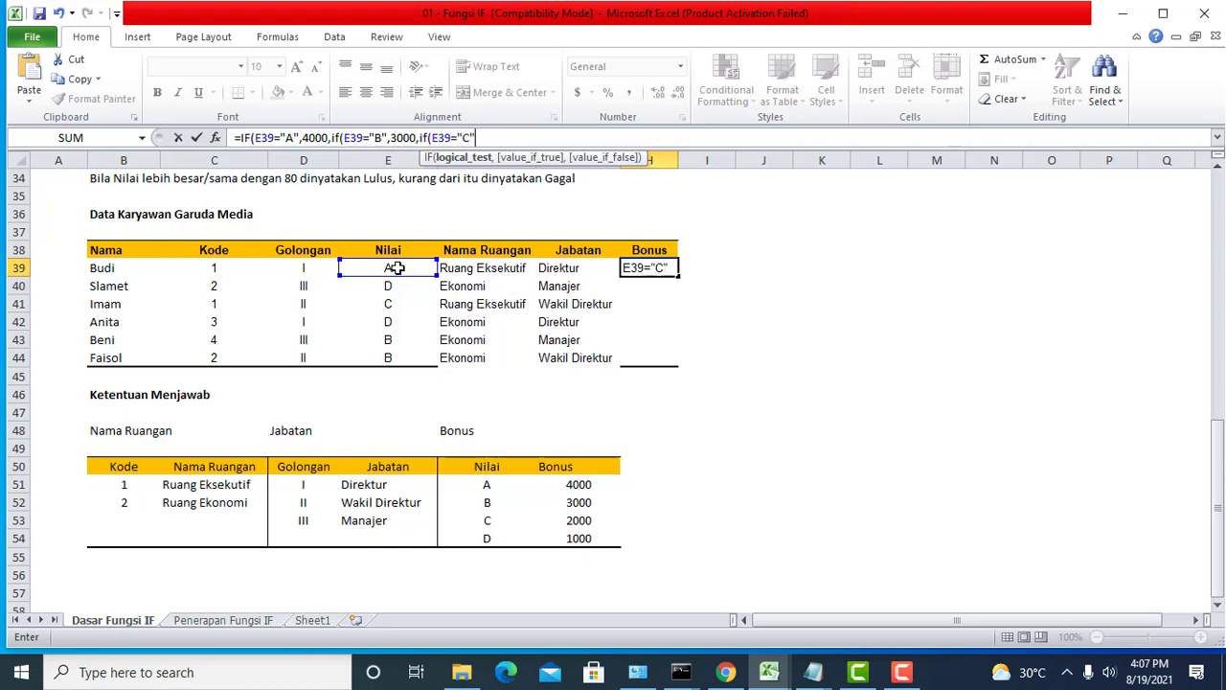
pyautogui.write(',')
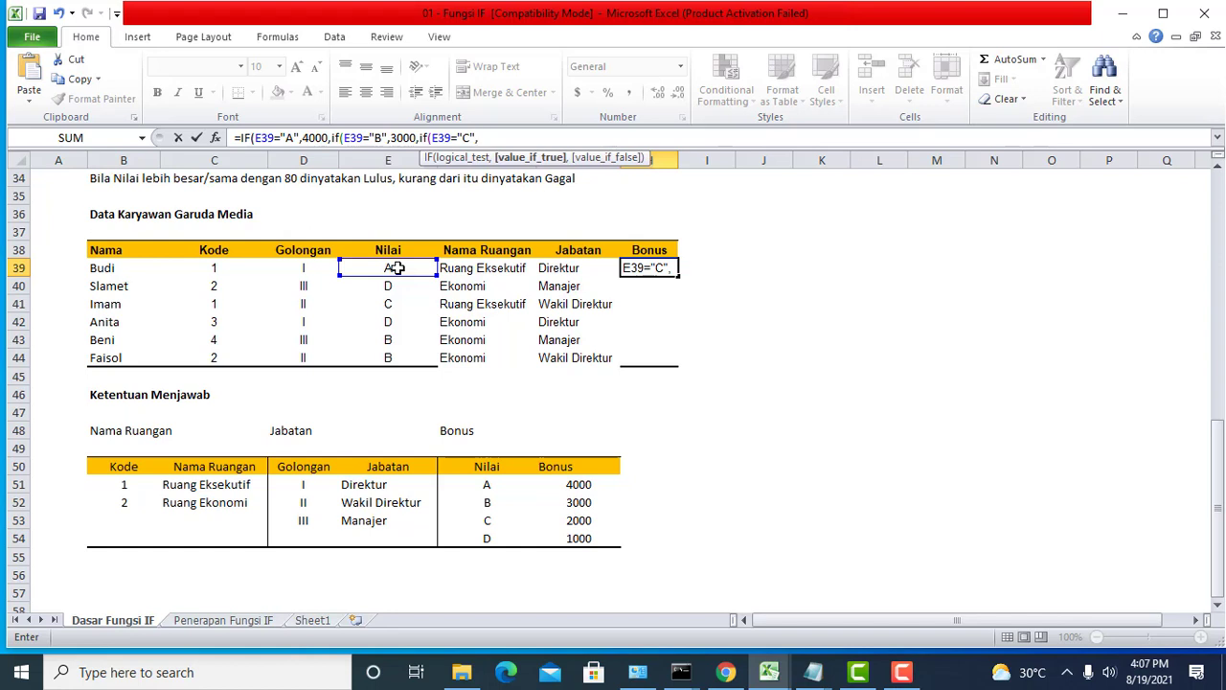
pyautogui.write('2000,')
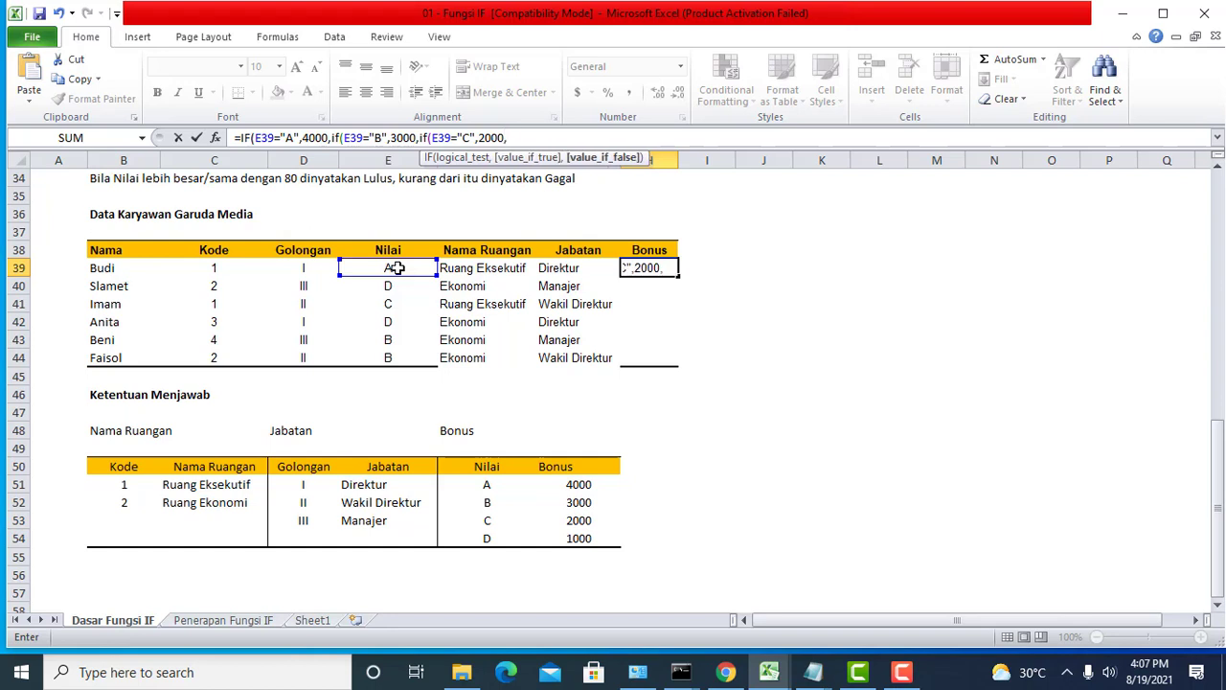
# End the H39 formula with 1000 and two closing parentheses, try to commit it, and decline the proposed correction
pyautogui.write('1000))')
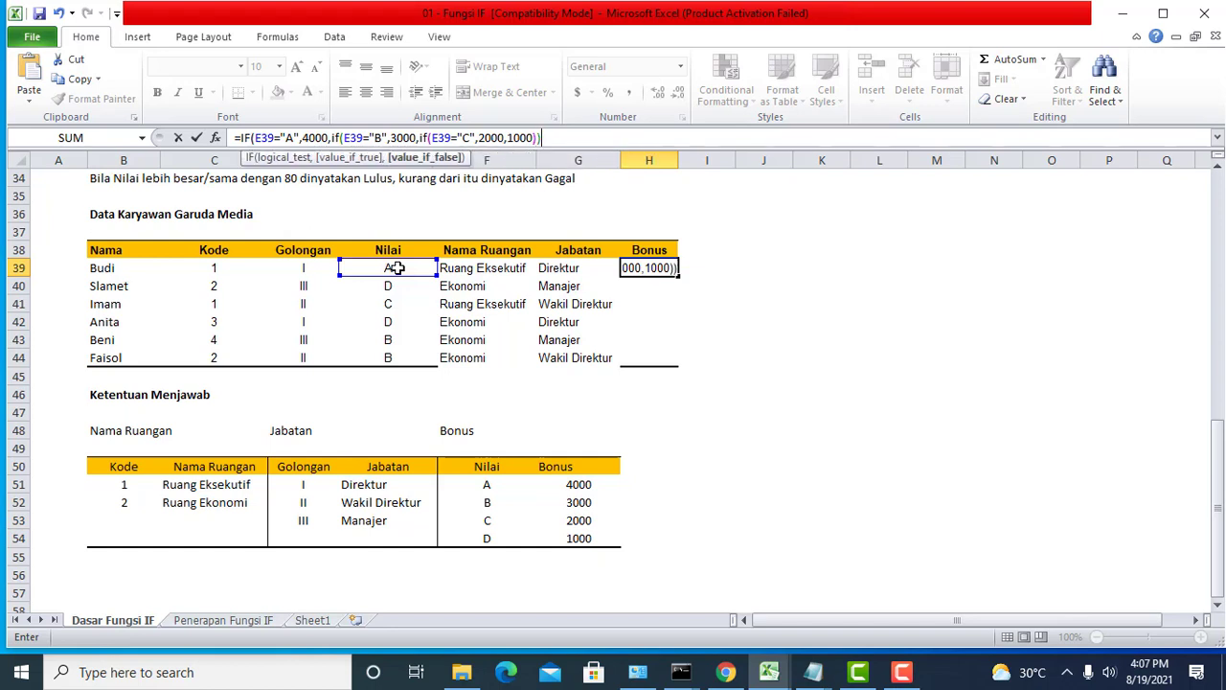
pyautogui.press('Return')
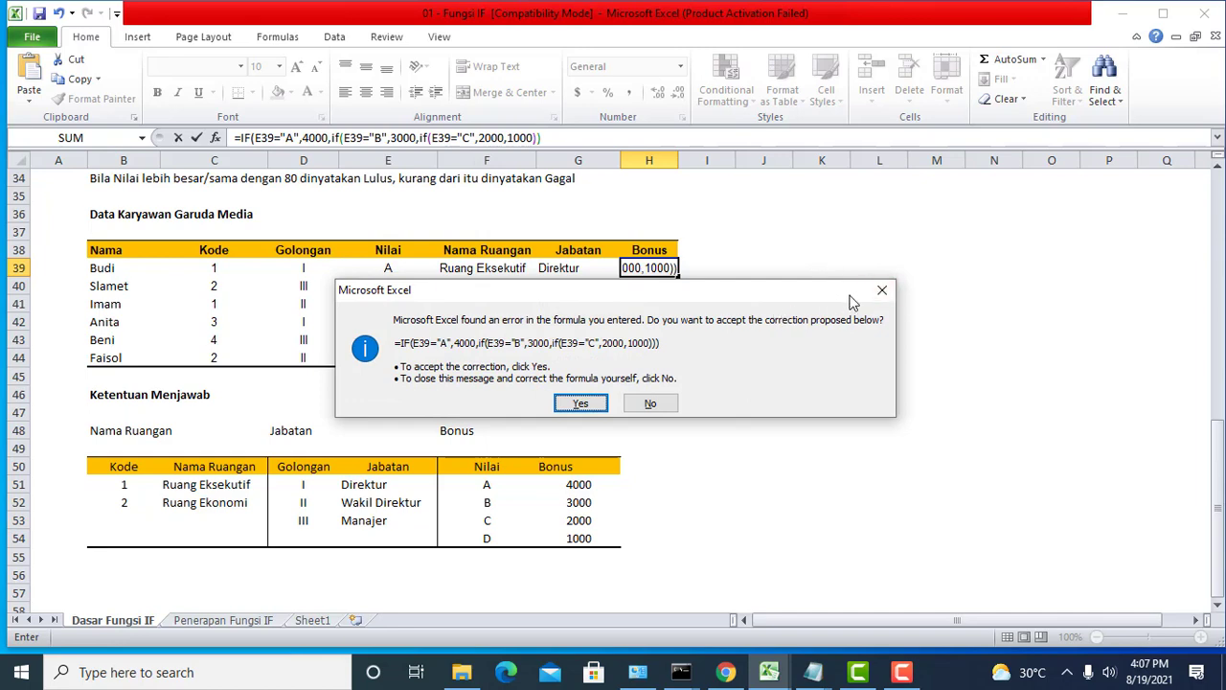
pyautogui.click(882, 289)
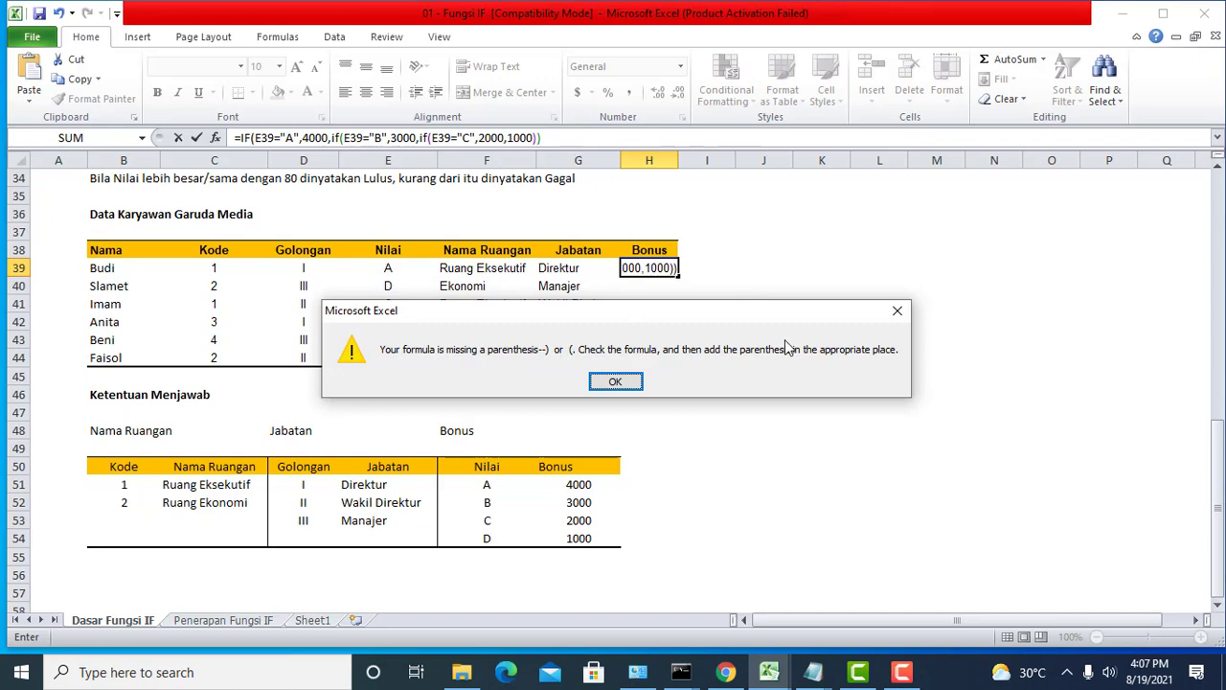
pyautogui.click(897, 310)
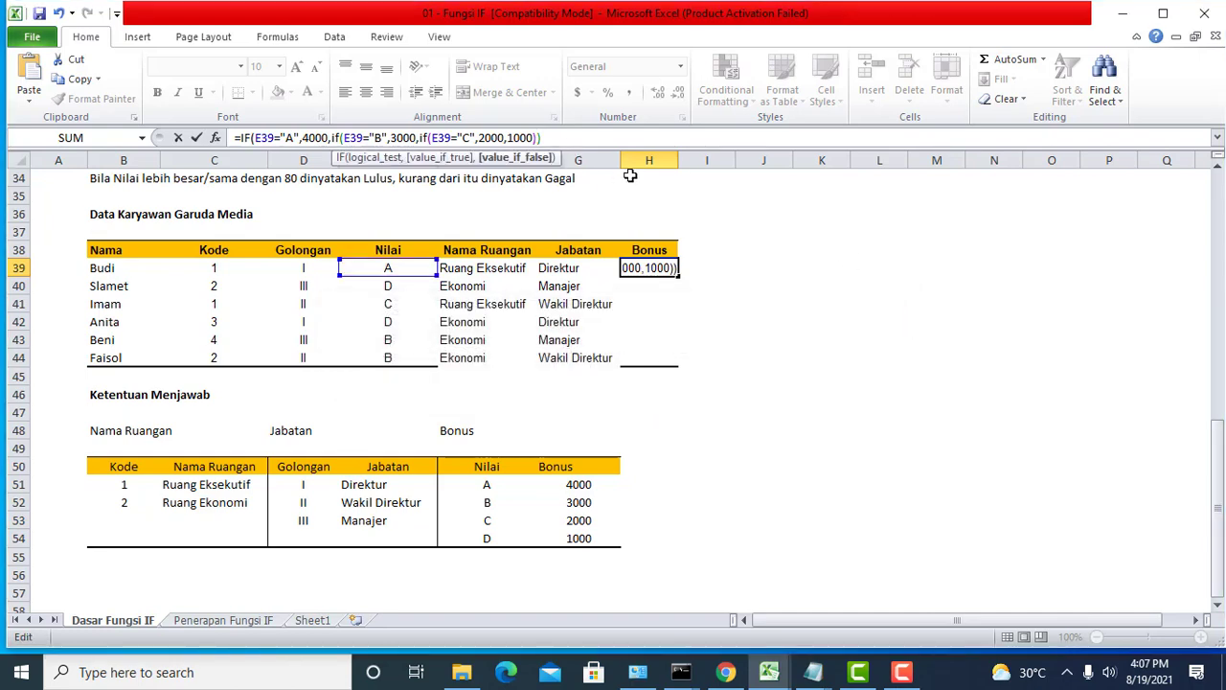
# Go through the Bonus formula in H39 from start to end, checking its nested conditions and closing parentheses
pyautogui.click(577, 140)
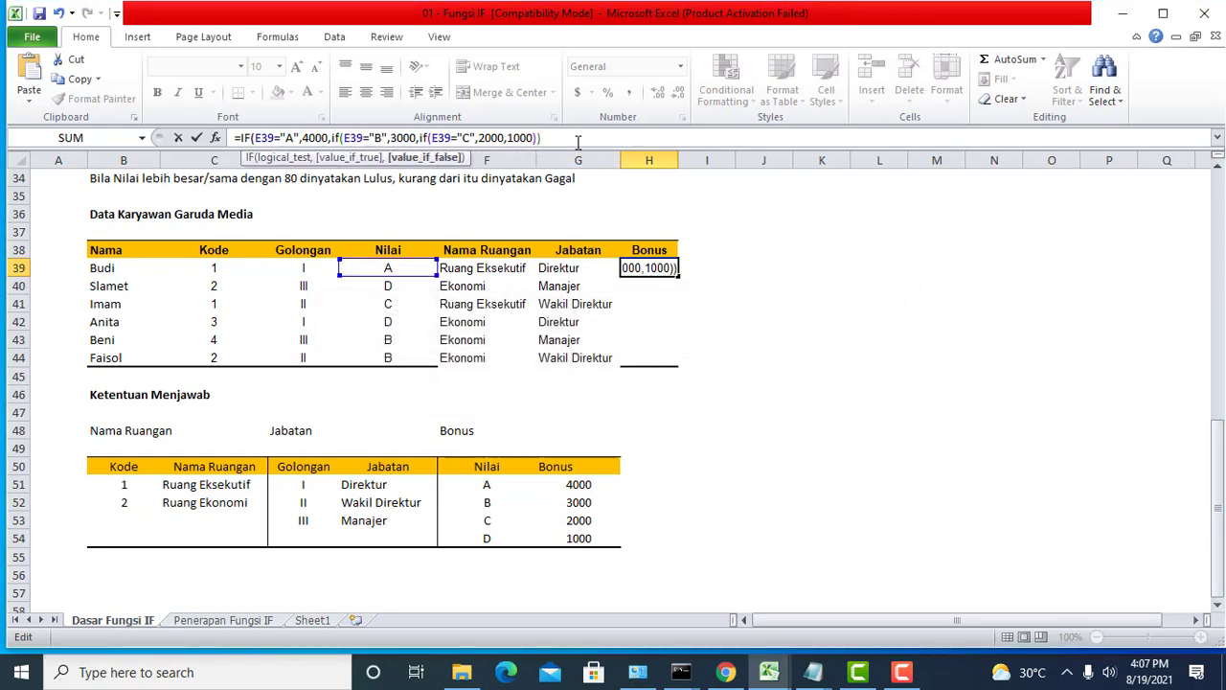
pyautogui.press('Left')
pyautogui.press('Left')
pyautogui.press('Left')
pyautogui.press('Left')
pyautogui.press('Left')
pyautogui.press('Left')
pyautogui.press('Left')
pyautogui.press('Left')
pyautogui.press('Left')
pyautogui.press('Left')
pyautogui.press('Left')
pyautogui.press('Left')
pyautogui.press('Left')
pyautogui.press('Left')
pyautogui.press('Left')
pyautogui.press('Left')
pyautogui.press('Left')
pyautogui.press('Left')
pyautogui.press('Left')
pyautogui.press('Left')
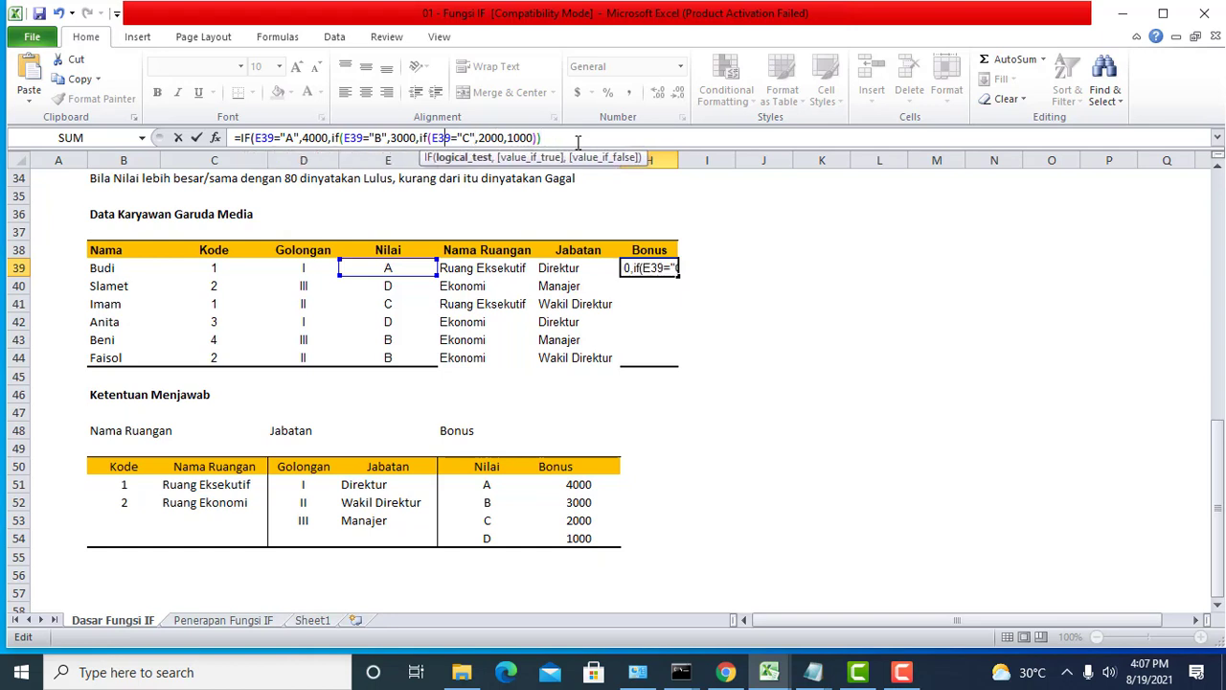
pyautogui.press('Left')
pyautogui.press('Left')
pyautogui.press('Left')
pyautogui.press('Left')
pyautogui.press('Left')
pyautogui.press('Left')
pyautogui.press('Left')
pyautogui.press('Left')
pyautogui.press('Left')
pyautogui.press('Left')
pyautogui.press('Left')
pyautogui.press('Left')
pyautogui.press('Left')
pyautogui.press('Left')
pyautogui.press('Left')
pyautogui.press('Left')
pyautogui.press('Left')
pyautogui.press('Left')
pyautogui.press('Left')
pyautogui.press('Left')
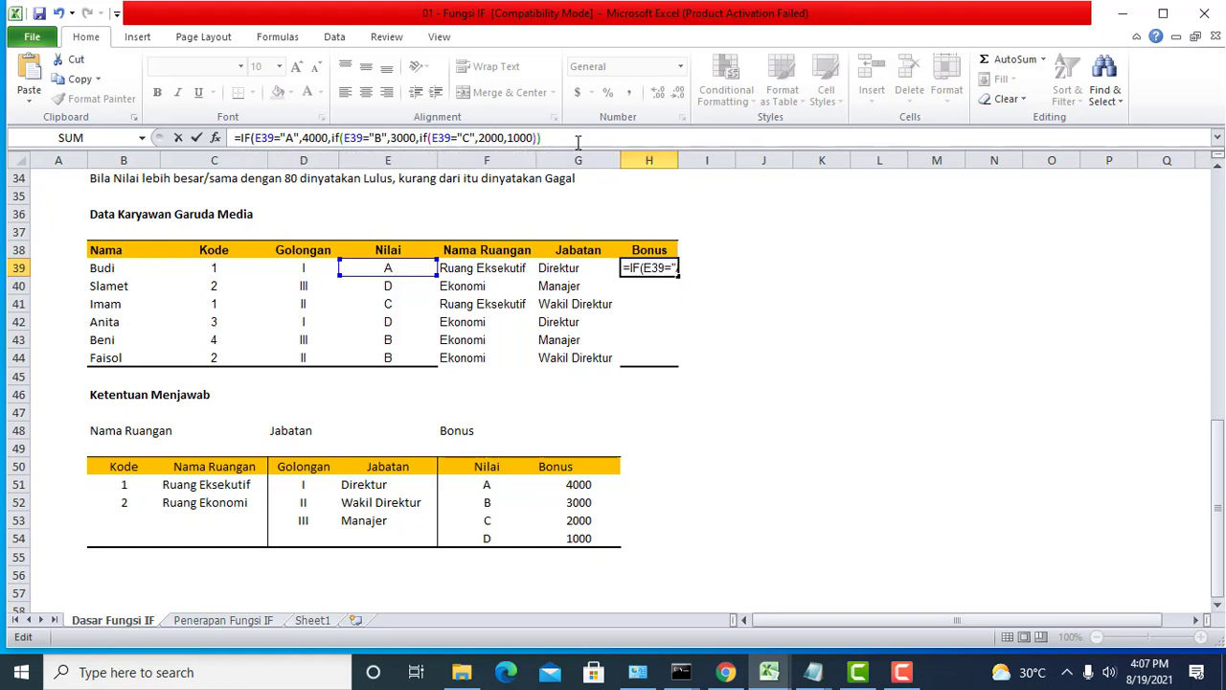
pyautogui.press('Right')
pyautogui.press('Right')
pyautogui.press('Right')
pyautogui.press('Right')
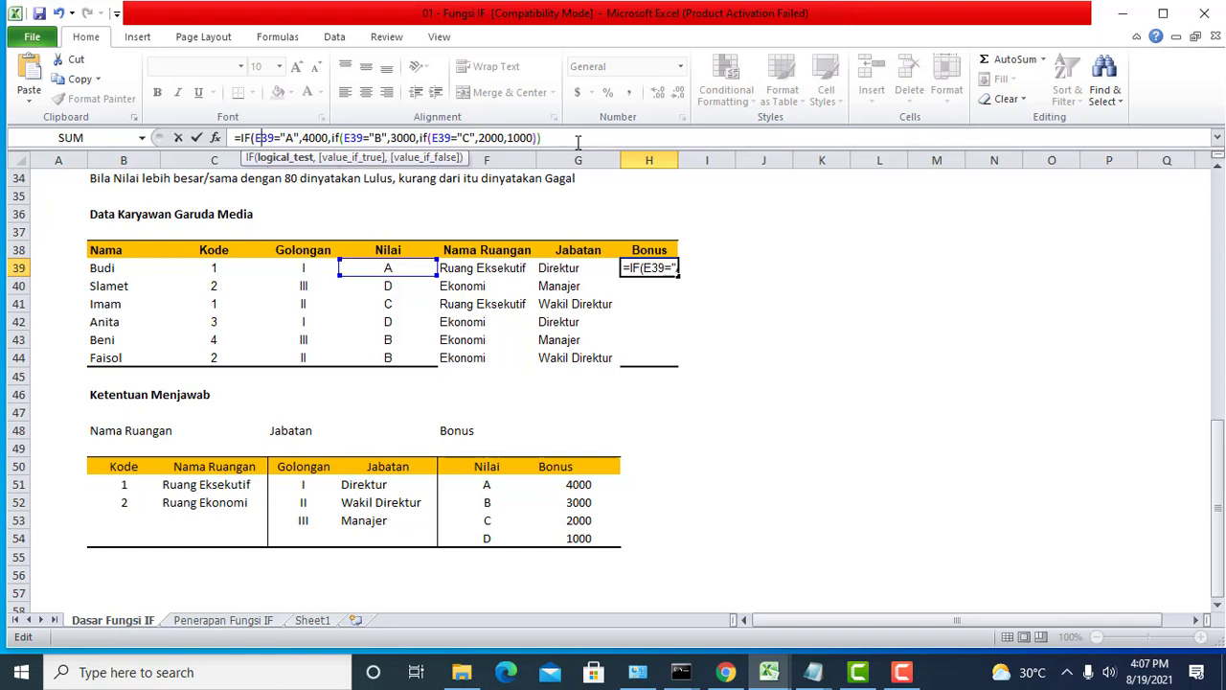
pyautogui.press('Right')
pyautogui.press('Right')
pyautogui.press('Right')
pyautogui.press('Right')
pyautogui.press('Right')
pyautogui.press('Right')
pyautogui.press('Right')
pyautogui.press('Right')
pyautogui.press('Right')
pyautogui.press('Right')
pyautogui.press('Right')
pyautogui.press('Right')
pyautogui.press('Right')
pyautogui.press('Right')
pyautogui.press('Right')
pyautogui.press('Right')
pyautogui.press('Right')
pyautogui.press('Right')
pyautogui.press('Right')
pyautogui.press('Right')
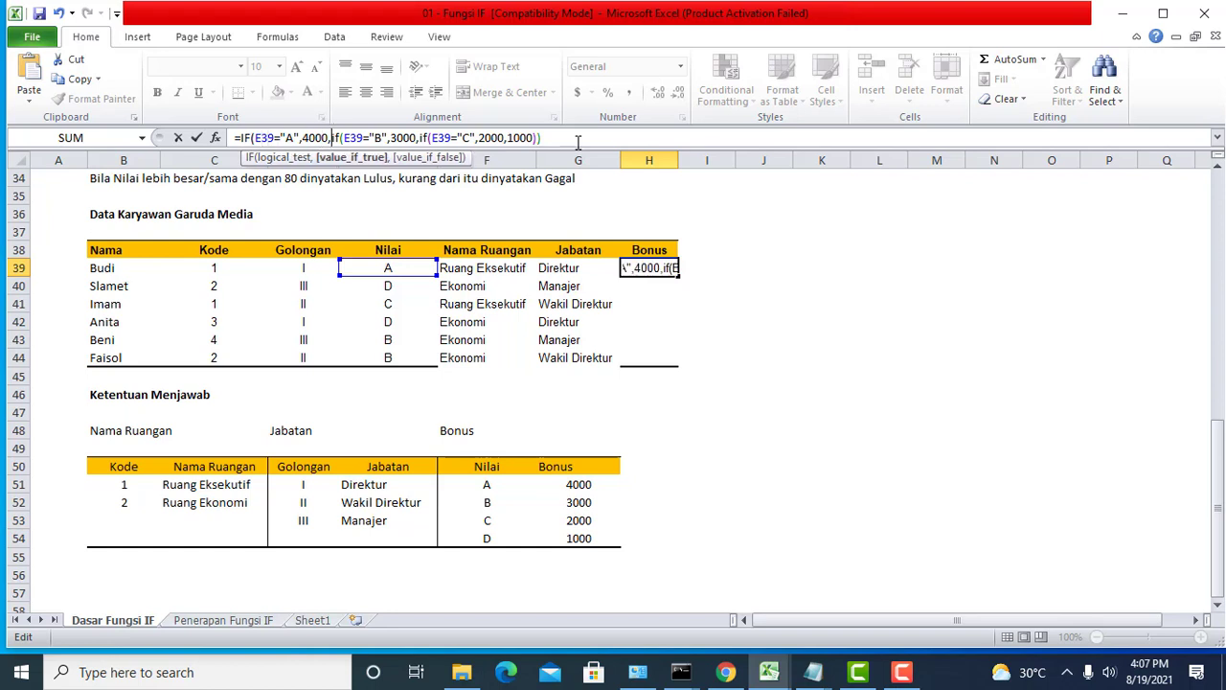
pyautogui.press('Right')
pyautogui.press('Right')
pyautogui.press('Right')
pyautogui.press('Right')
pyautogui.press('Right')
pyautogui.press('Right')
pyautogui.press('Right')
pyautogui.press('Right')
pyautogui.press('Right')
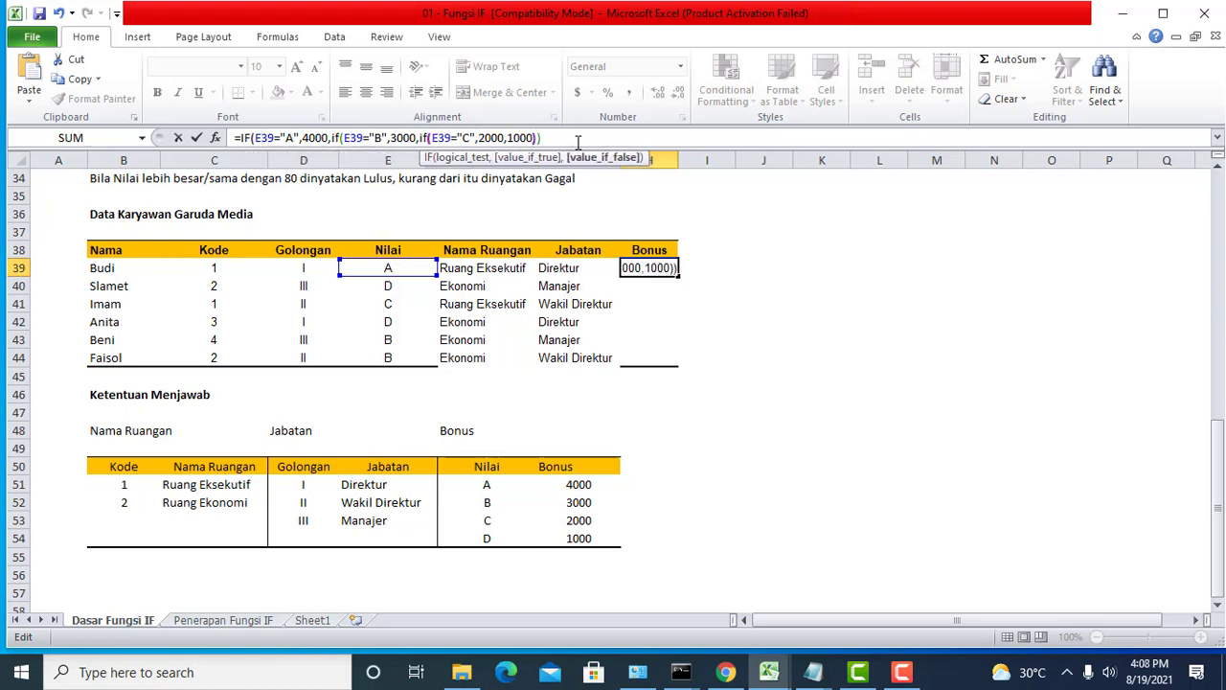
# Complete the H39 Bonus formula with a third closing parenthesis, commit it, and fill it down to H44
pyautogui.press('Right')
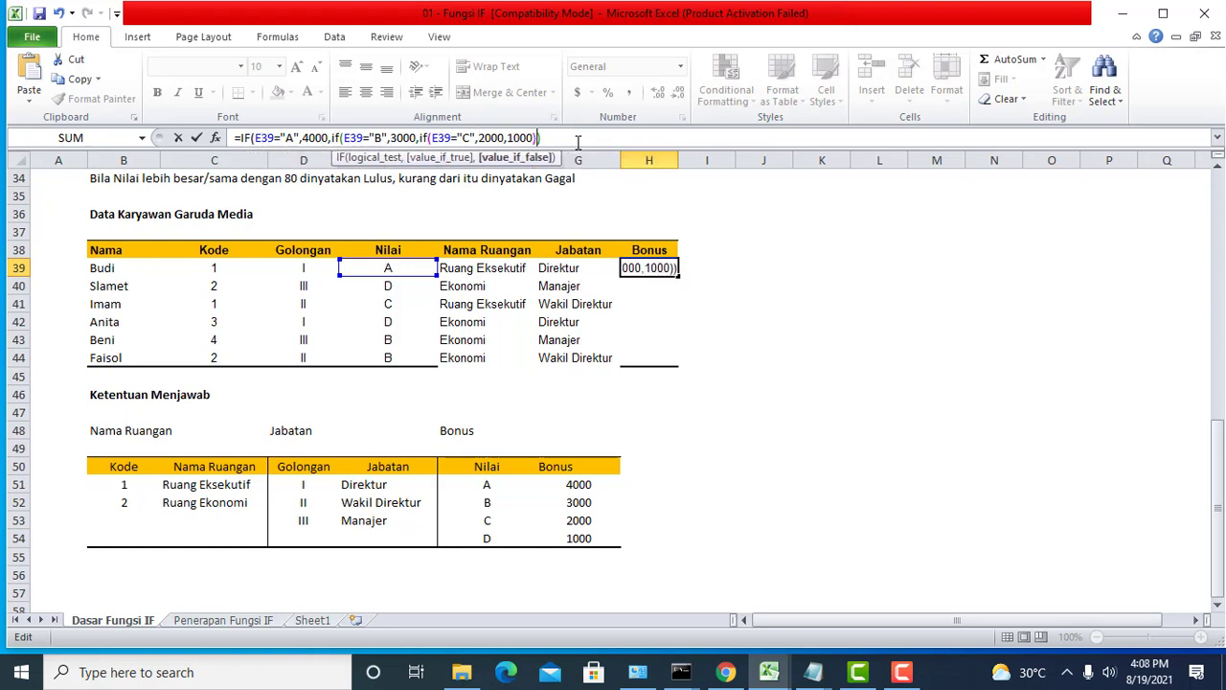
pyautogui.press('Return')
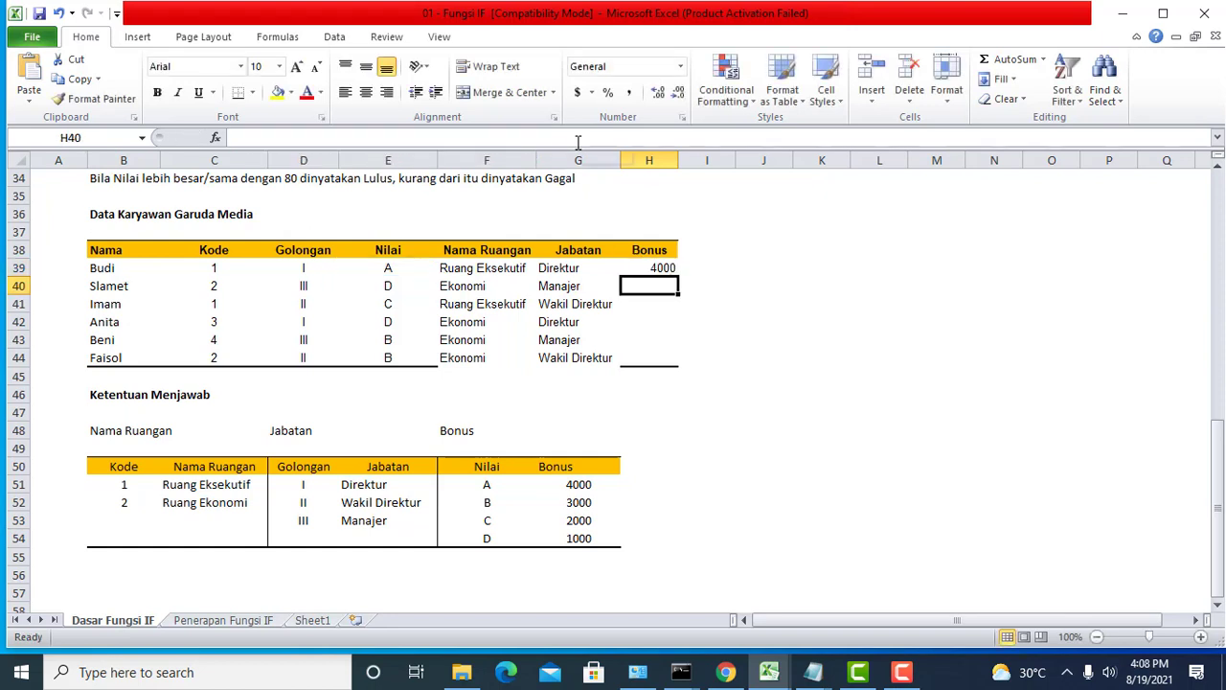
pyautogui.click(659, 267)
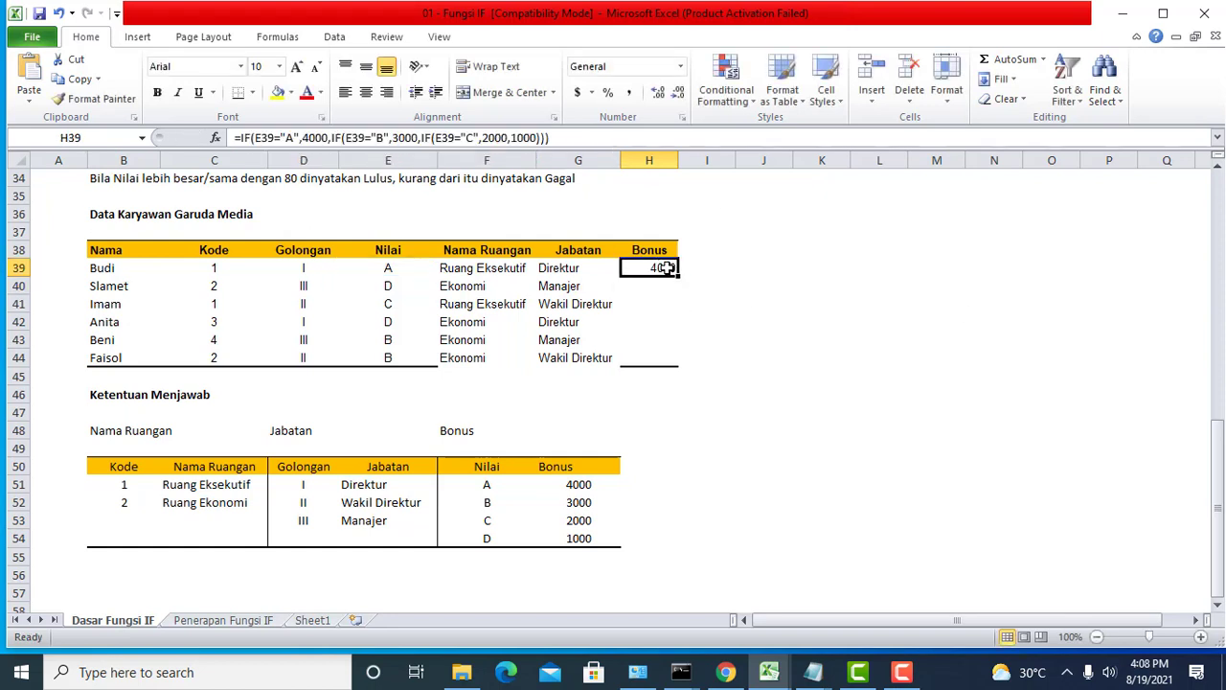
pyautogui.moveTo(677, 275); pyautogui.dragTo(678, 365)
pyautogui.click(700, 370)
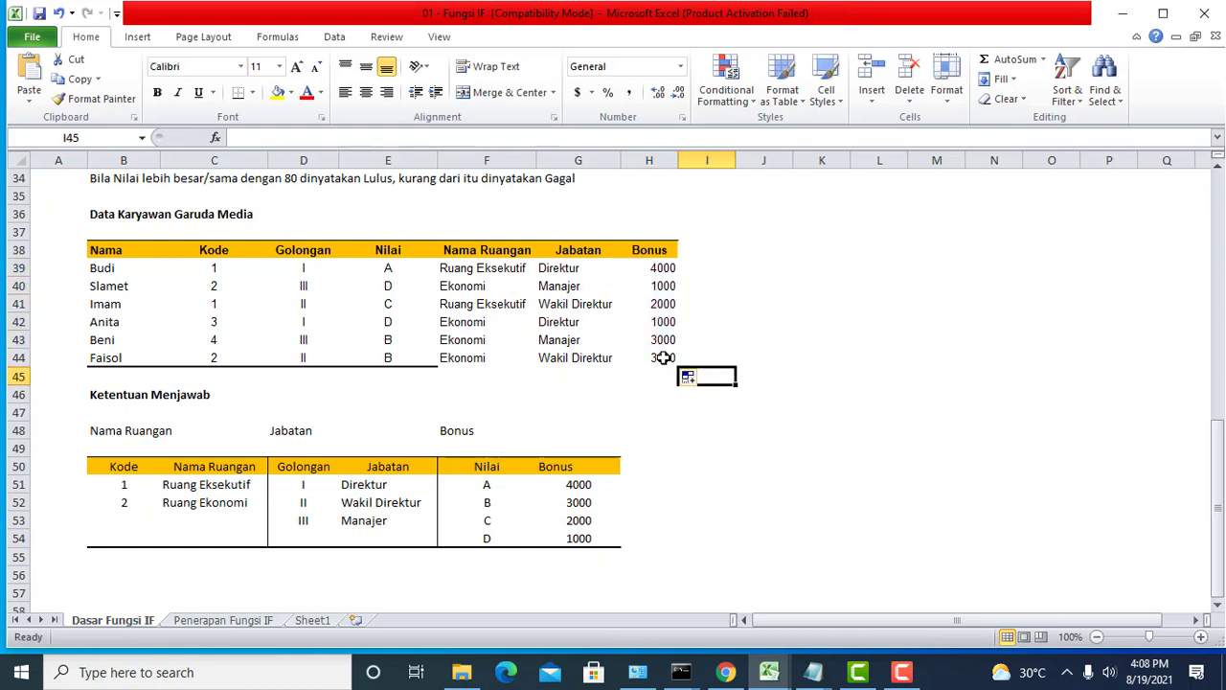
# Review the formulas in row 44 for Bonus, Jabatan and Nama Ruangan against the Nilai and Golongan entries
pyautogui.click(661, 357)
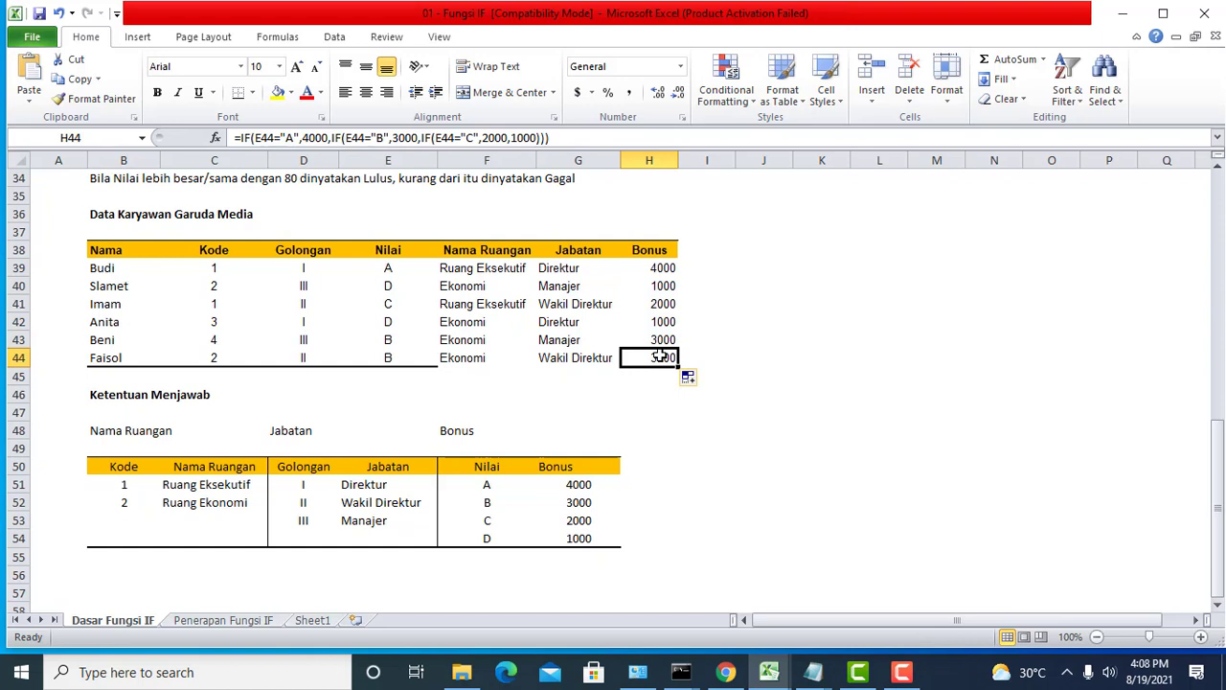
pyautogui.press('Left')
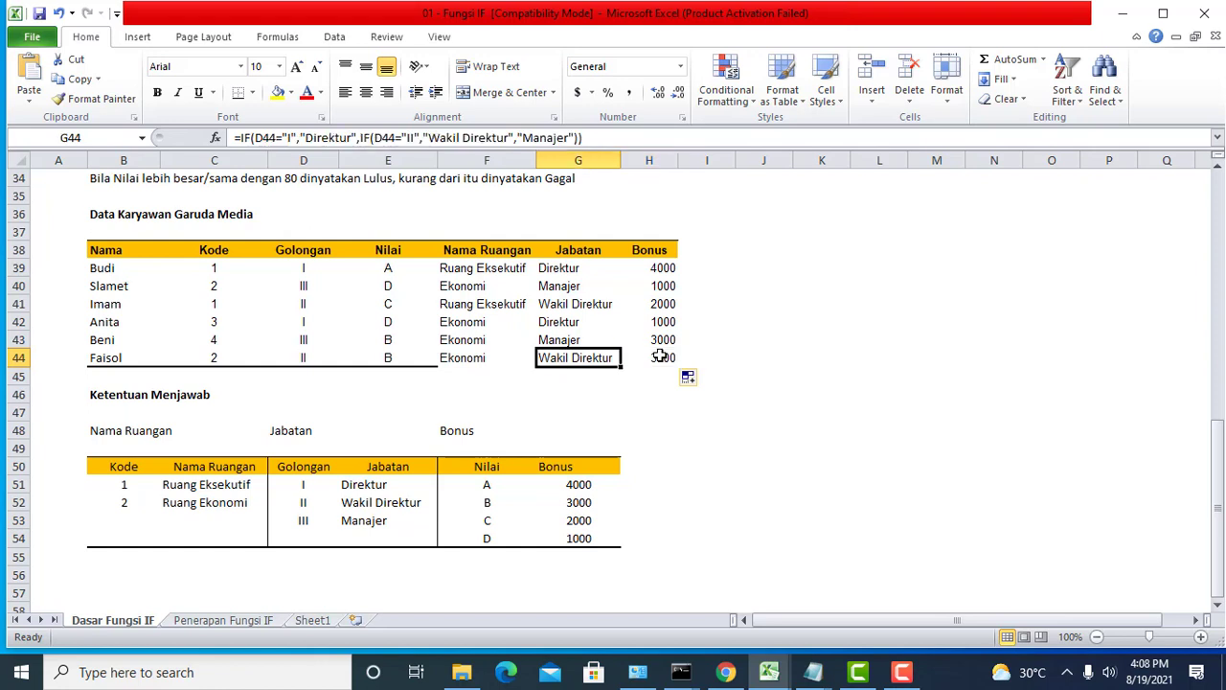
pyautogui.press('Left')
pyautogui.press('Left')
pyautogui.press('Right')
pyautogui.press('Left')
pyautogui.press('Right')
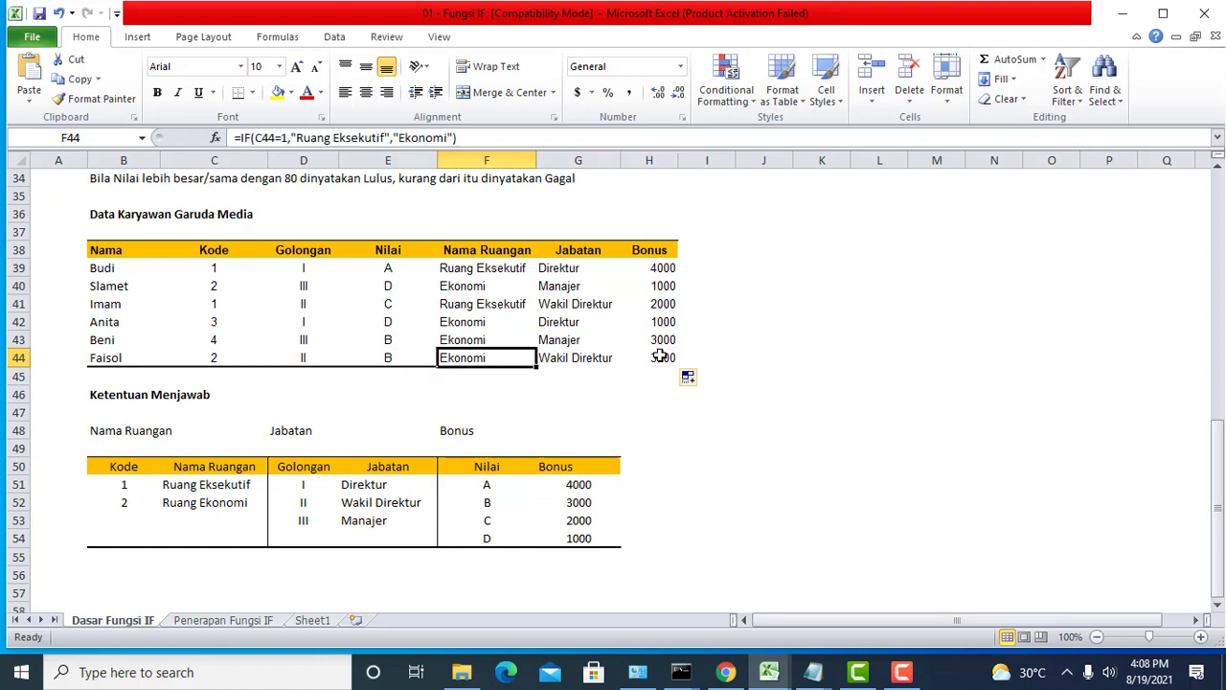
pyautogui.press('Left')
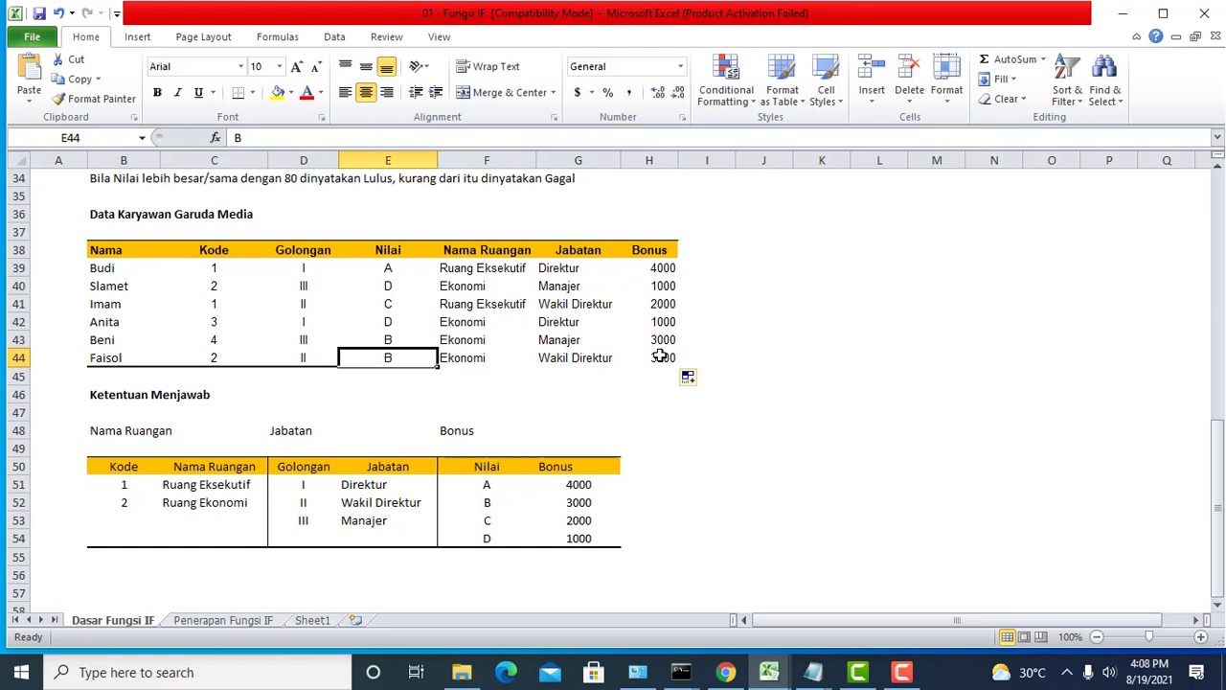
pyautogui.press('Right')
pyautogui.press('Left')
pyautogui.press('Left')
pyautogui.press('Right')
pyautogui.press('Right')
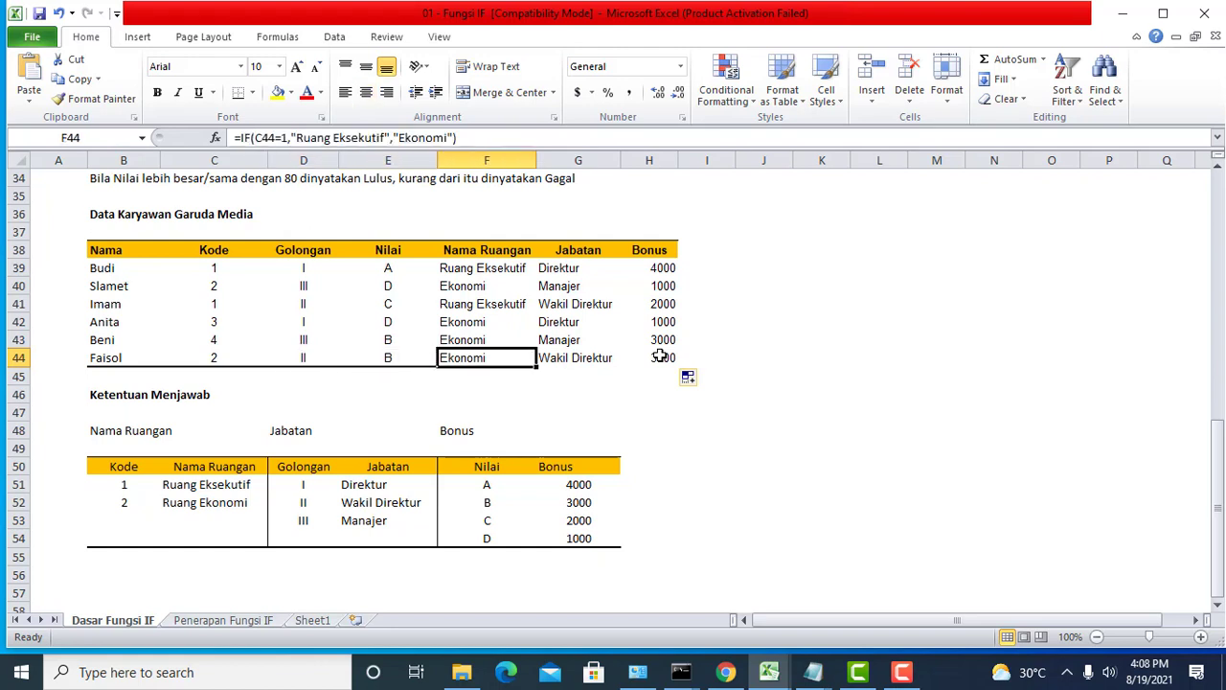
pyautogui.press('Right')
pyautogui.press('Right')
pyautogui.press('Left')
pyautogui.press('Right')
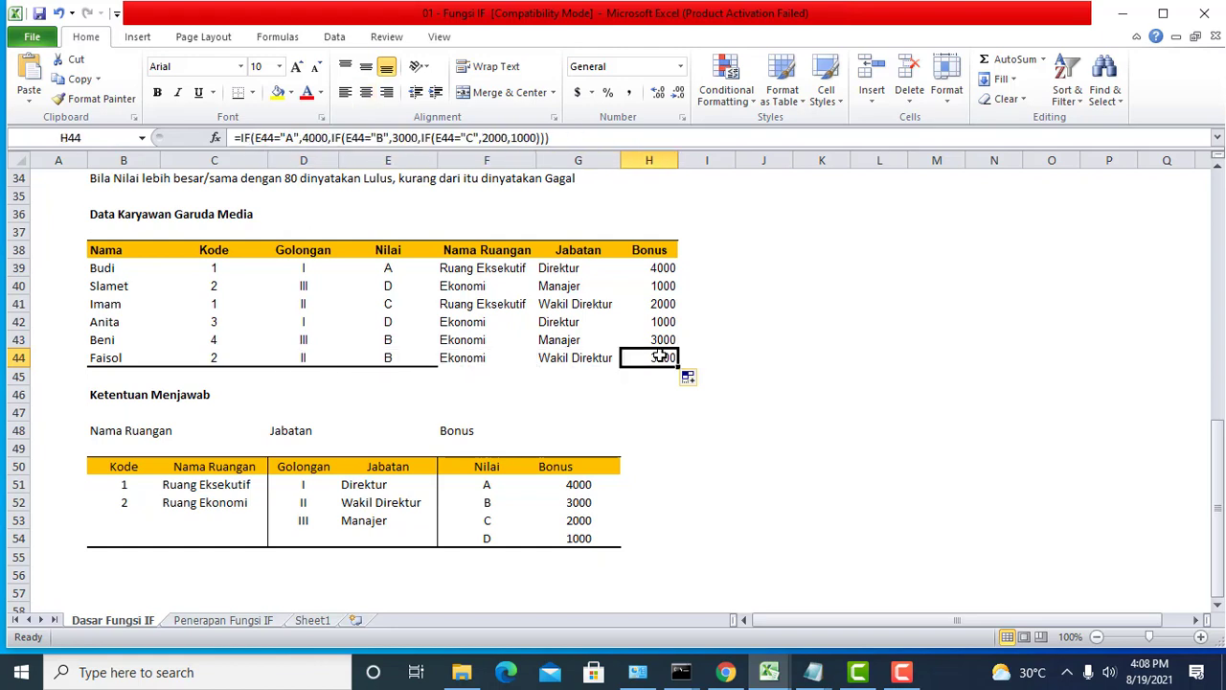
# Compare the copied Bonus formulas in cells H42 to H44
pyautogui.press('Up')
pyautogui.press('Up')
pyautogui.press('Down')
pyautogui.press('Down')
pyautogui.press('Up')
pyautogui.press('Down')
pyautogui.press('Up')
pyautogui.press('Up')
pyautogui.press('Down')
pyautogui.press('Up')
pyautogui.press('Down')
pyautogui.press('Up')
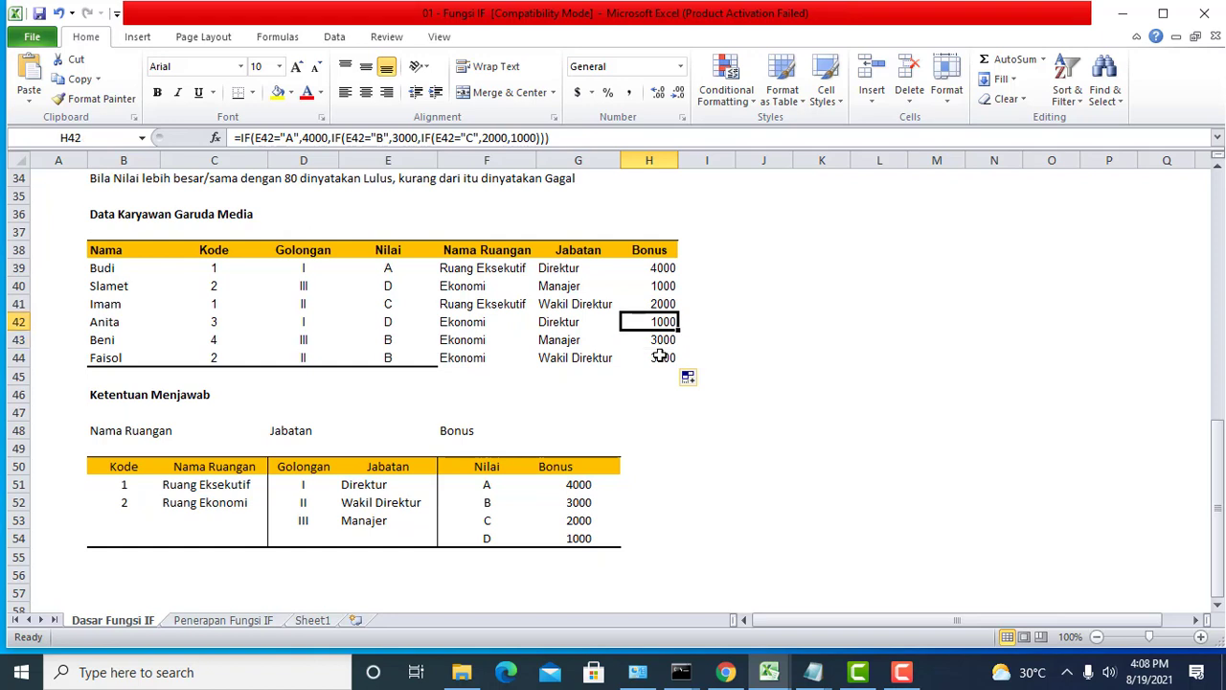
pyautogui.press('Left')
pyautogui.press('Right')
pyautogui.press('Left')
pyautogui.press('Right')
pyautogui.press('Left')
pyautogui.press('Right')
pyautogui.press('Left')
pyautogui.press('Right')
pyautogui.press('Right')
pyautogui.press('Left')
pyautogui.press('Right')
pyautogui.press('Left')
pyautogui.press('Left')
pyautogui.press('Right')
# Open the Penerapan Fungsi IF sheet and examine the student table's Nilai column and empty Huruf column
pyautogui.click(202, 622)
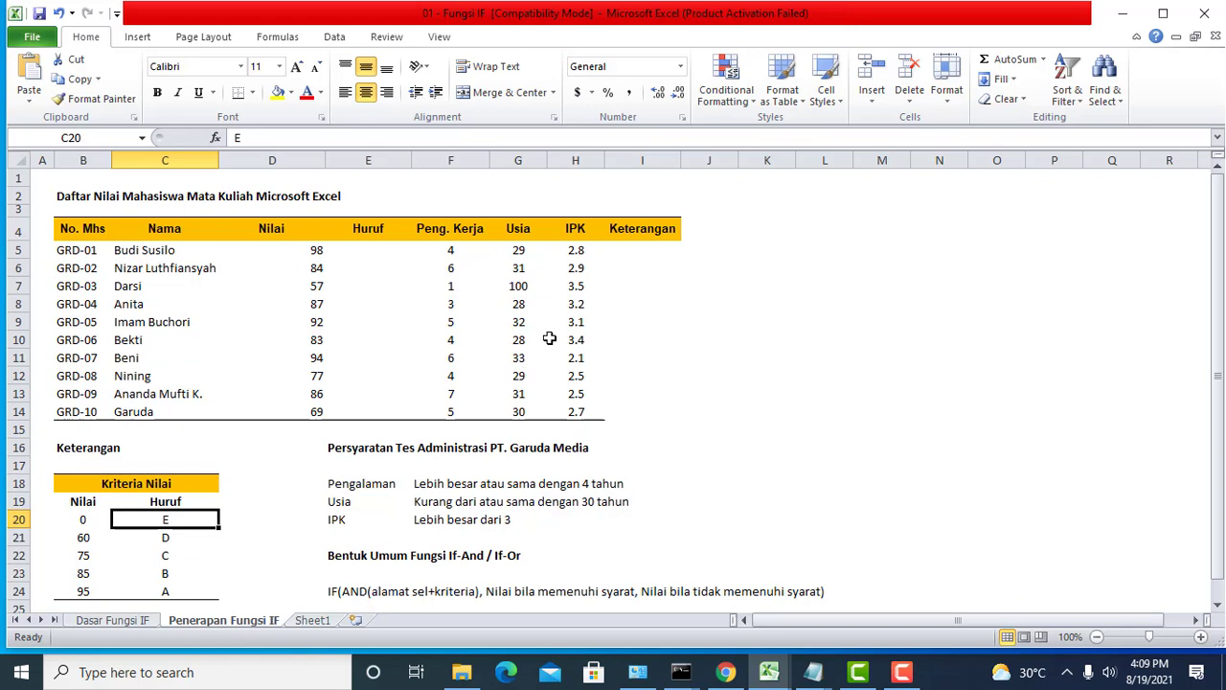
pyautogui.click(524, 316)
pyautogui.click(379, 268)
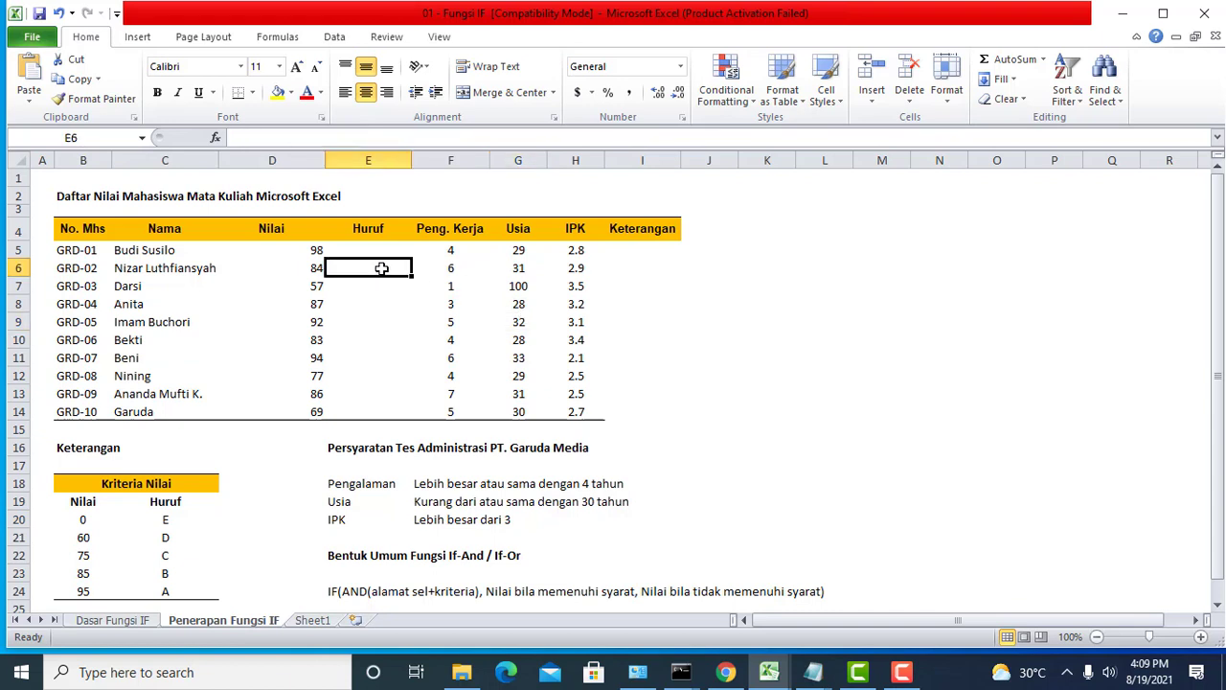
pyautogui.click(380, 248)
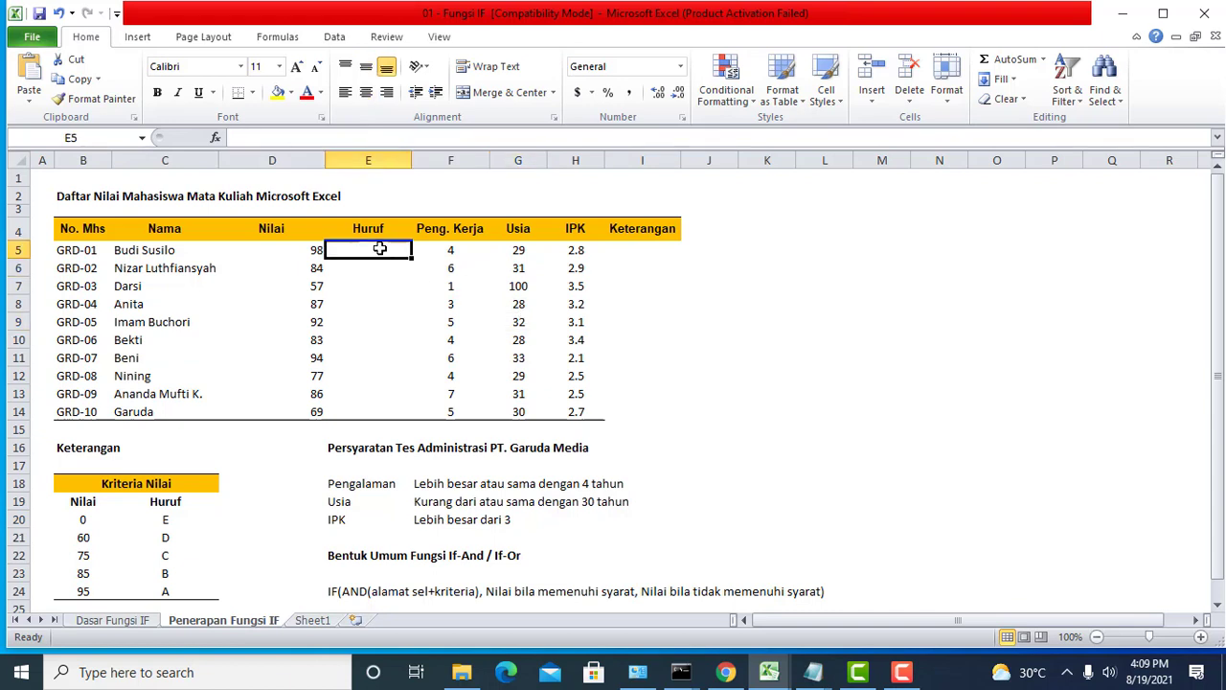
pyautogui.click(382, 306)
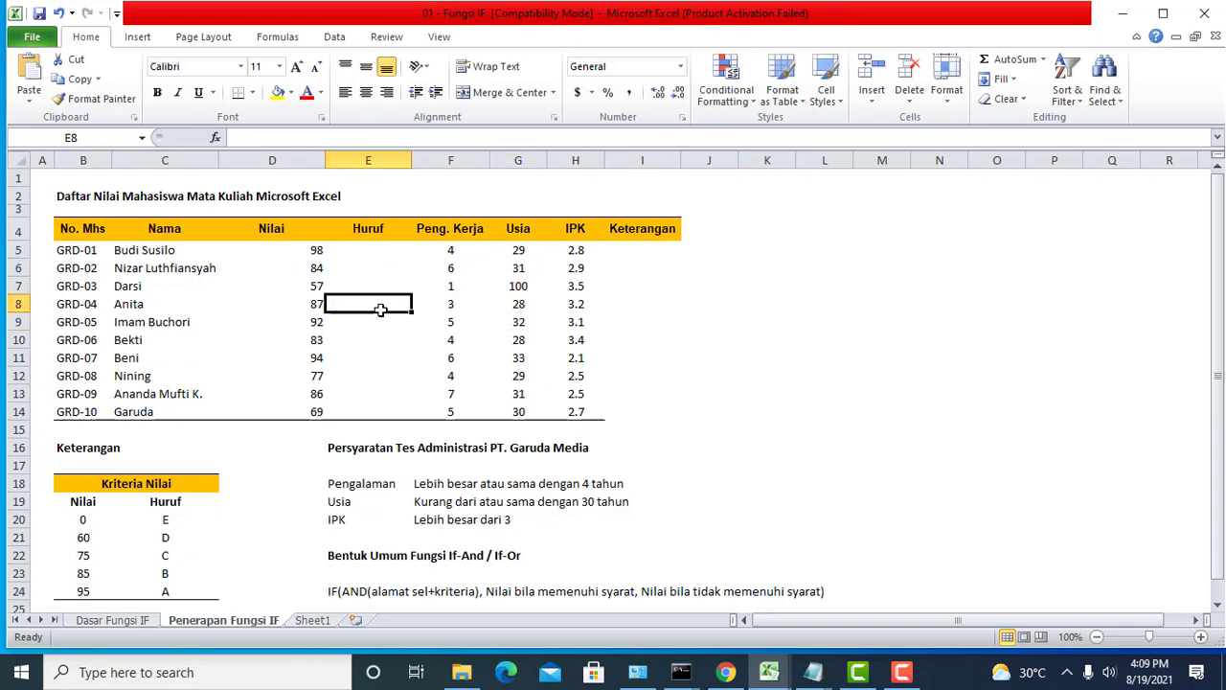
pyautogui.click(376, 252)
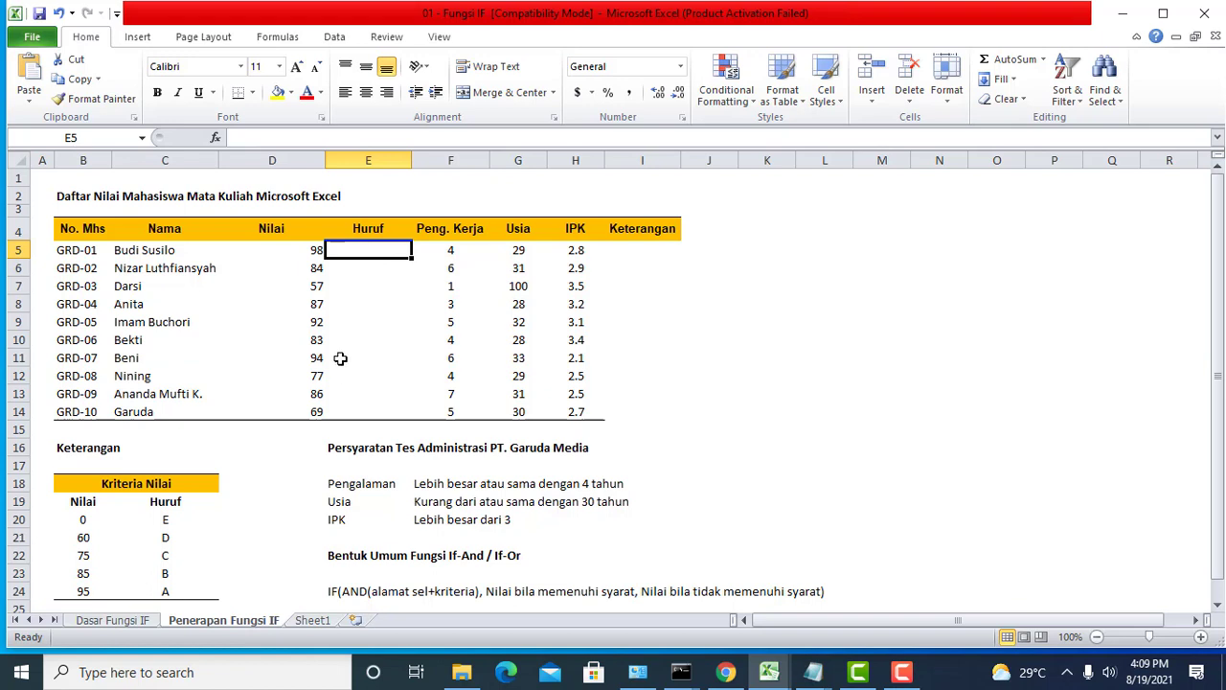
pyautogui.click(323, 305)
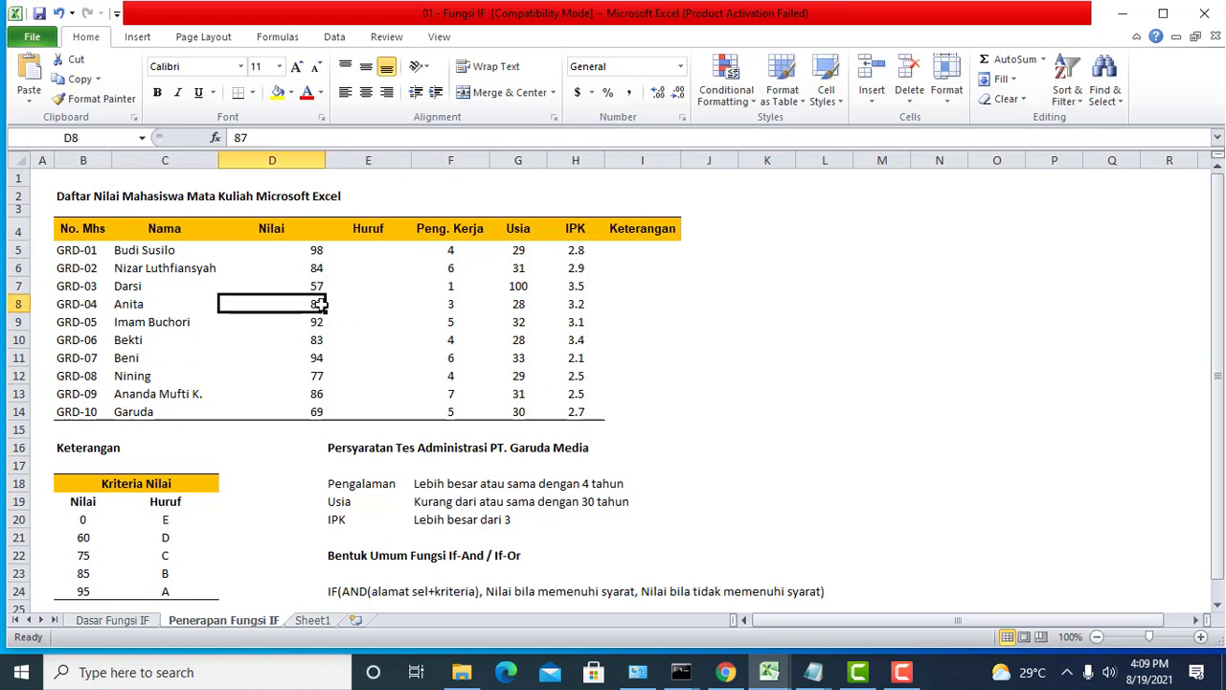
pyautogui.click(318, 251)
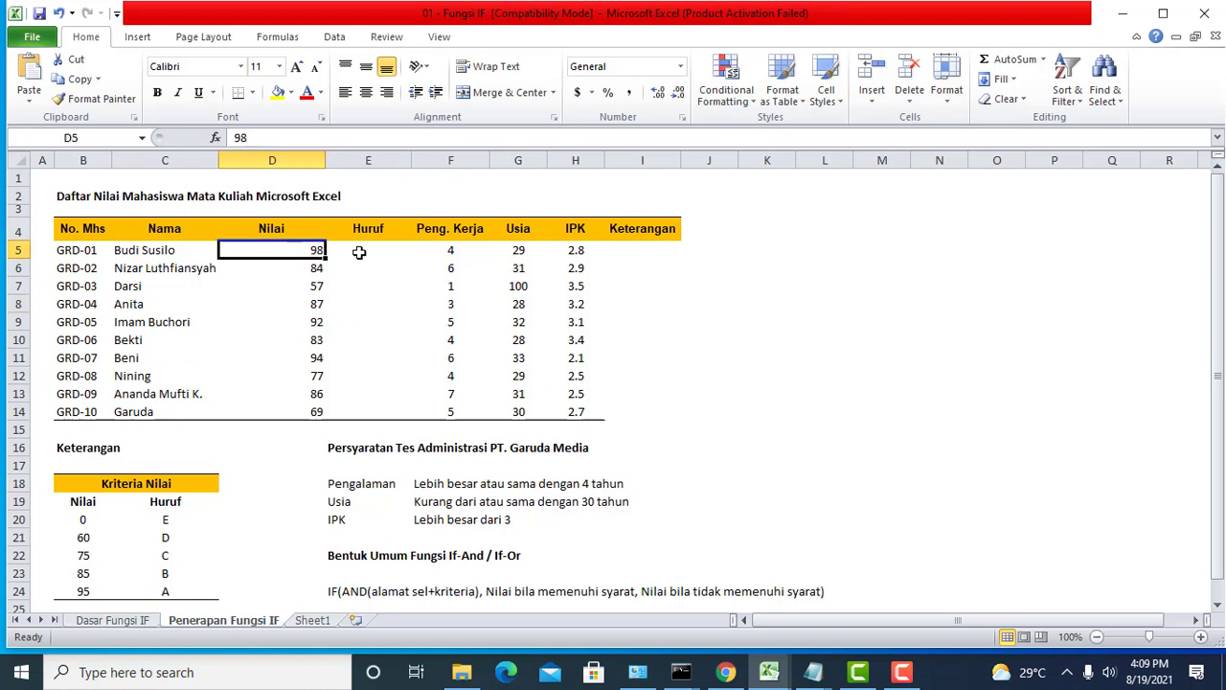
pyautogui.click(357, 252)
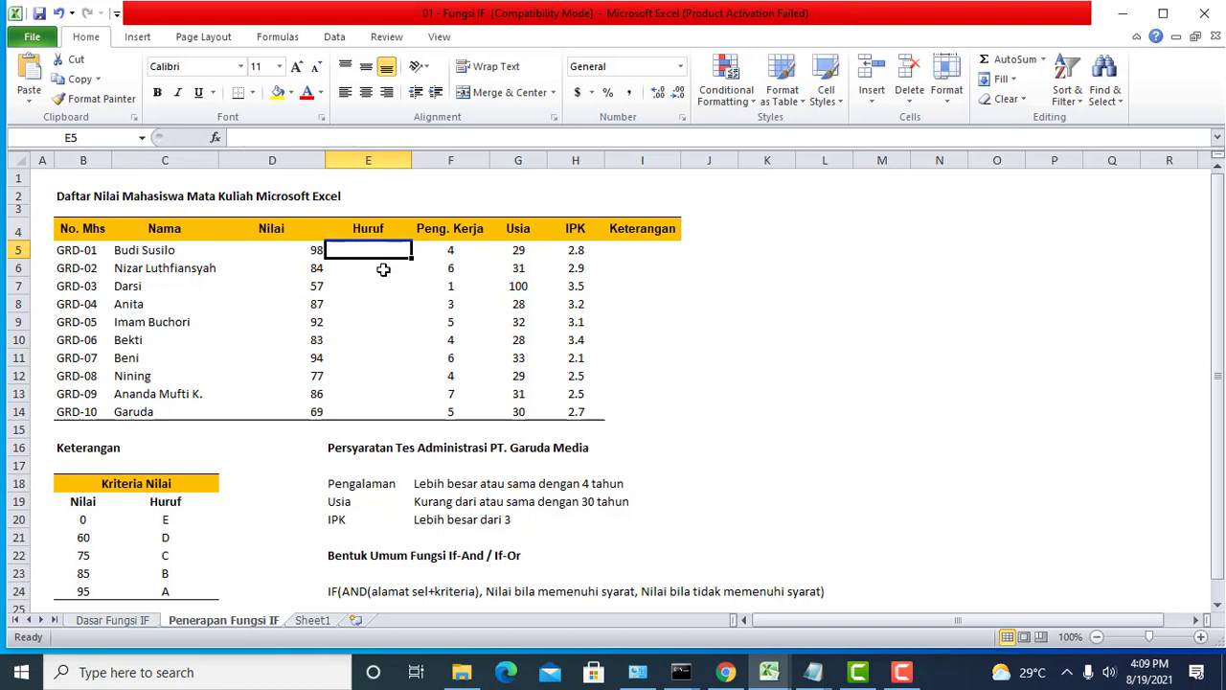
# Examine the Pengalaman, Usia and IPK requirements of PT. Garuda Media and the general If-And / If-Or form below them
pyautogui.click(519, 340)
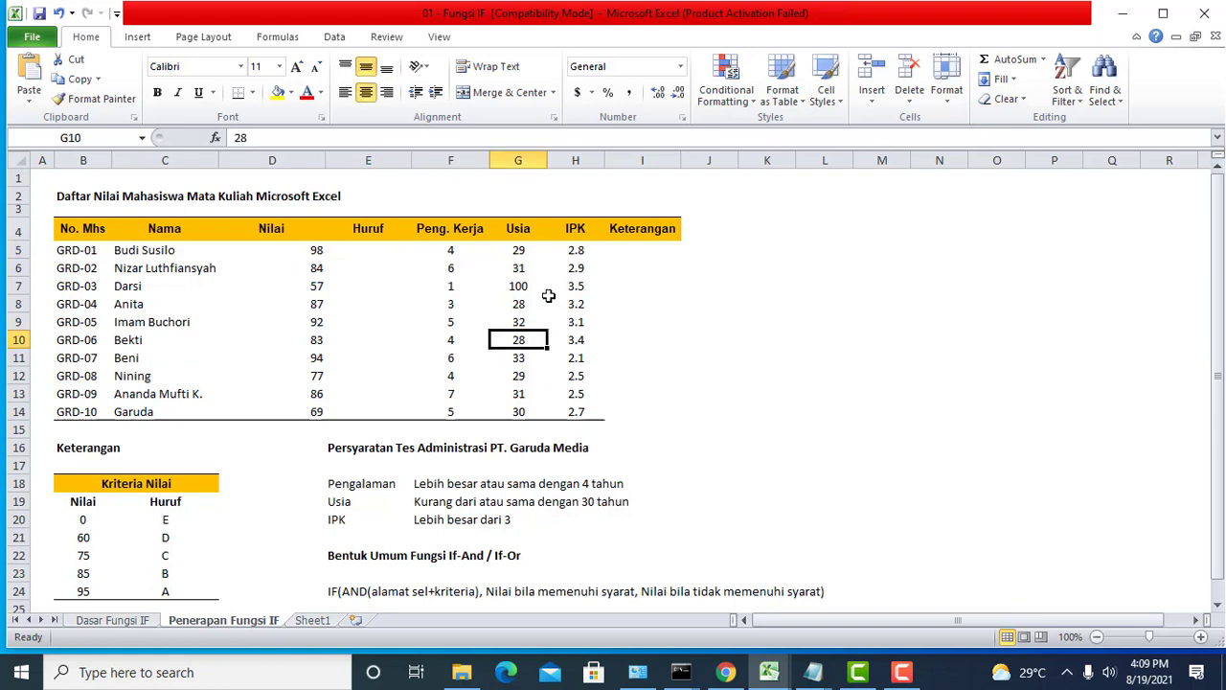
pyautogui.click(448, 498)
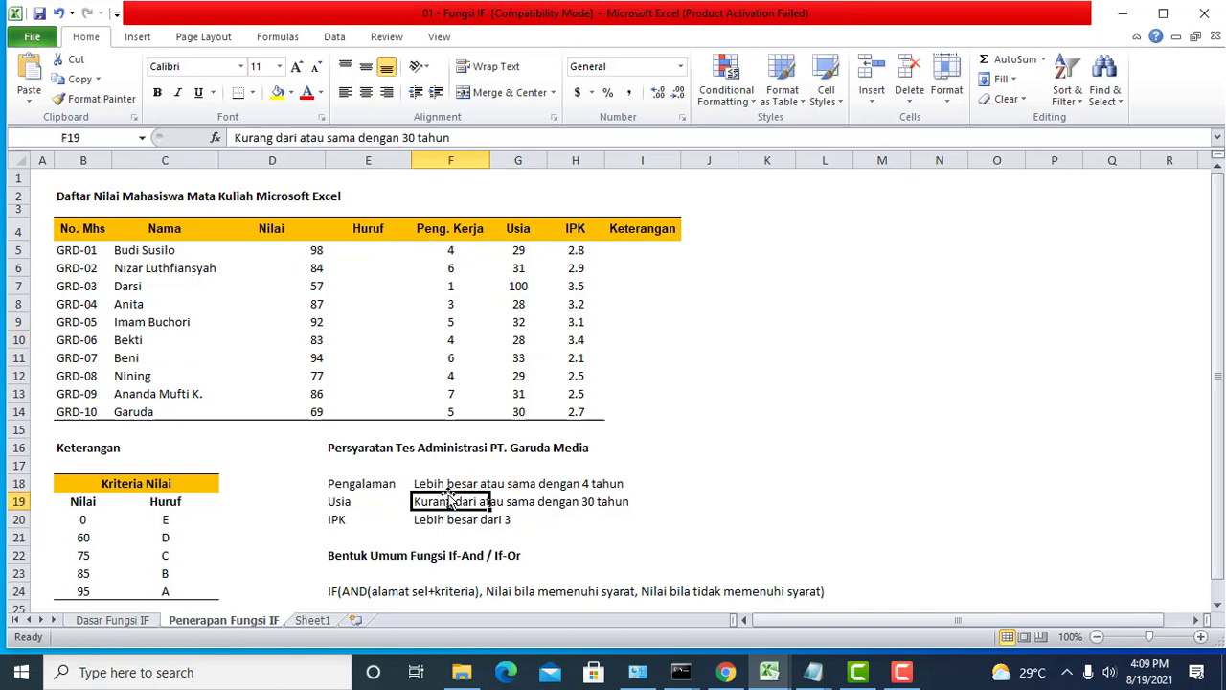
pyautogui.press('Left')
pyautogui.press('Up')
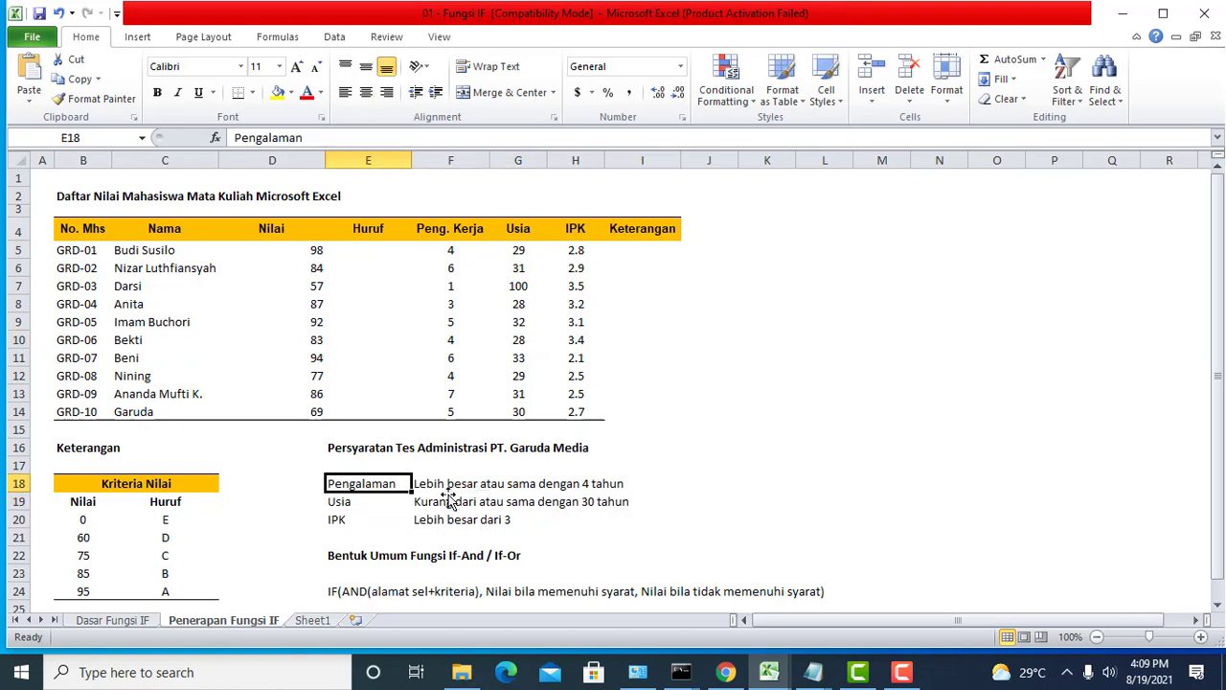
pyautogui.press('Down')
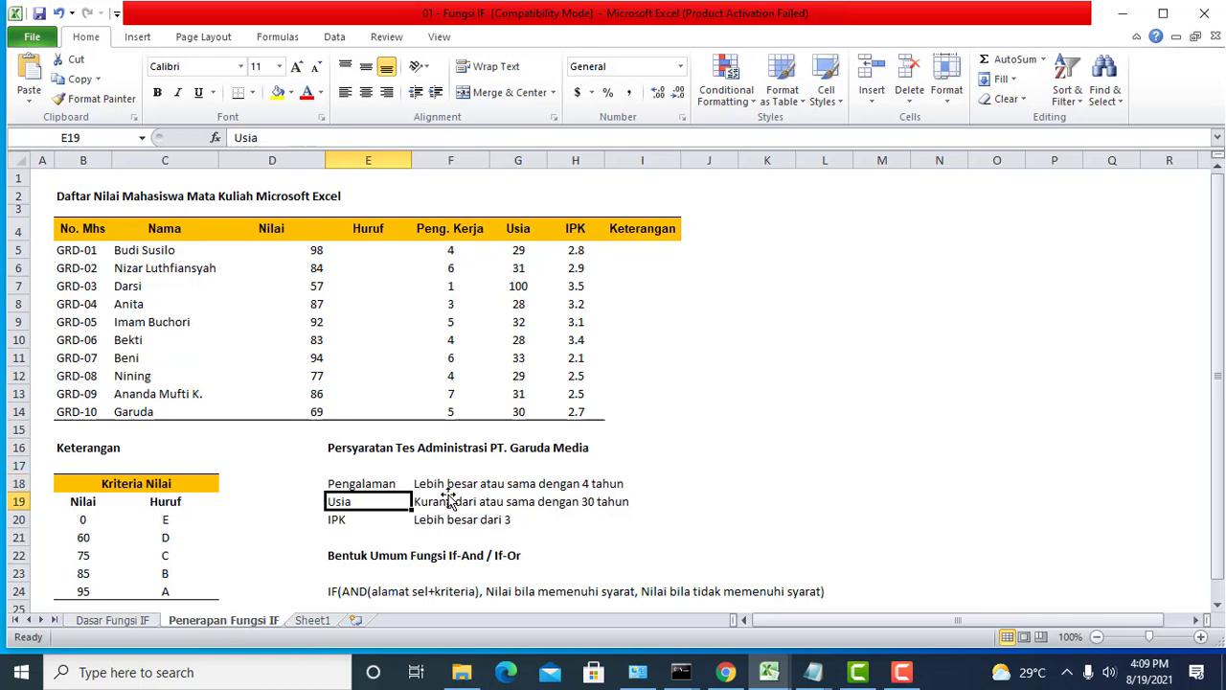
pyautogui.press('Down')
pyautogui.press('Down')
pyautogui.press('Up')
pyautogui.press('Up')
pyautogui.press('Up')
pyautogui.press('Up')
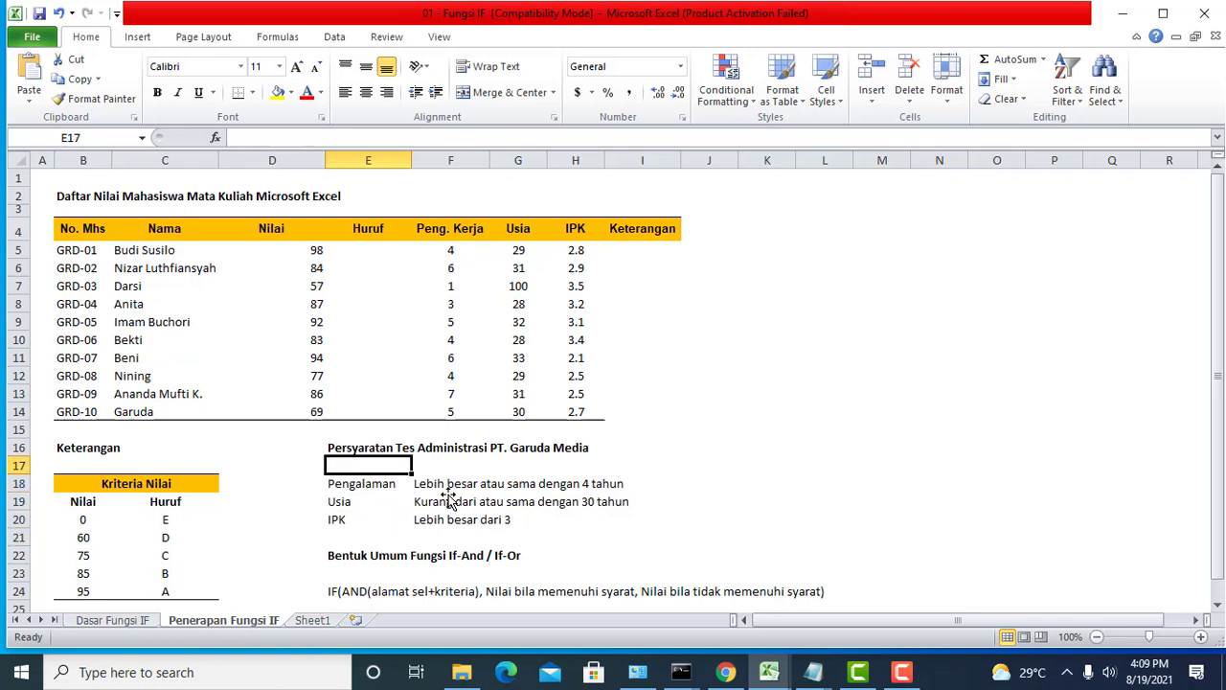
pyautogui.press('Down')
pyautogui.press('Down')
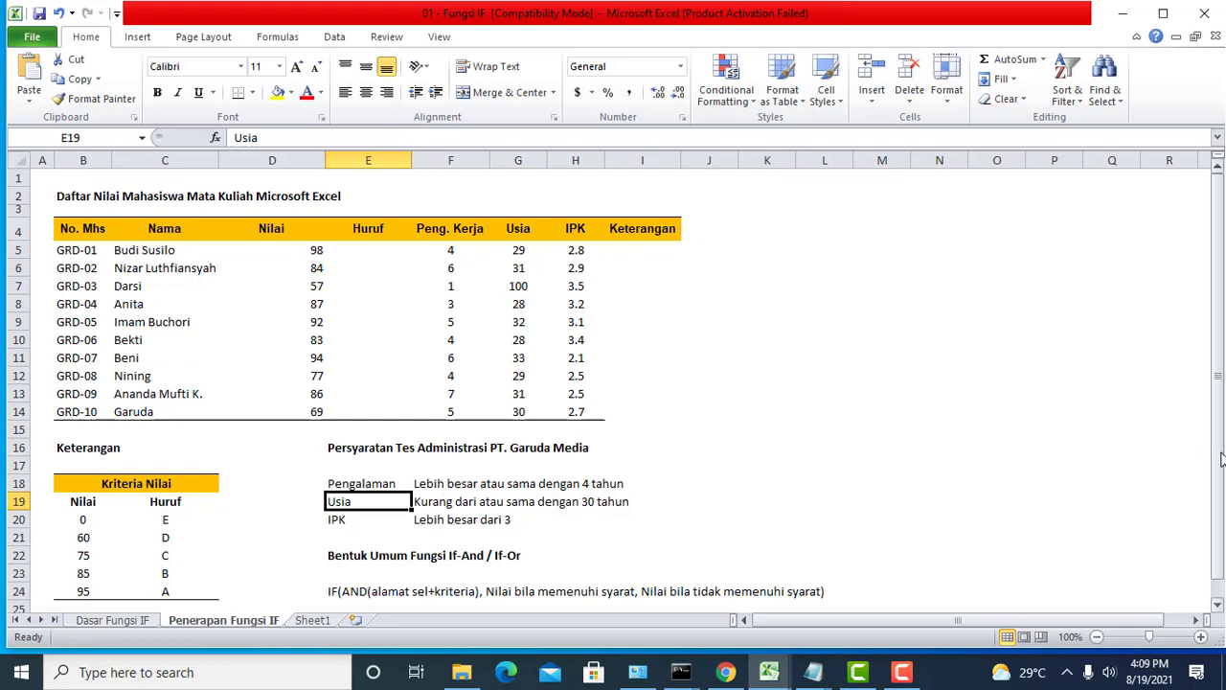
pyautogui.click(1217, 605)
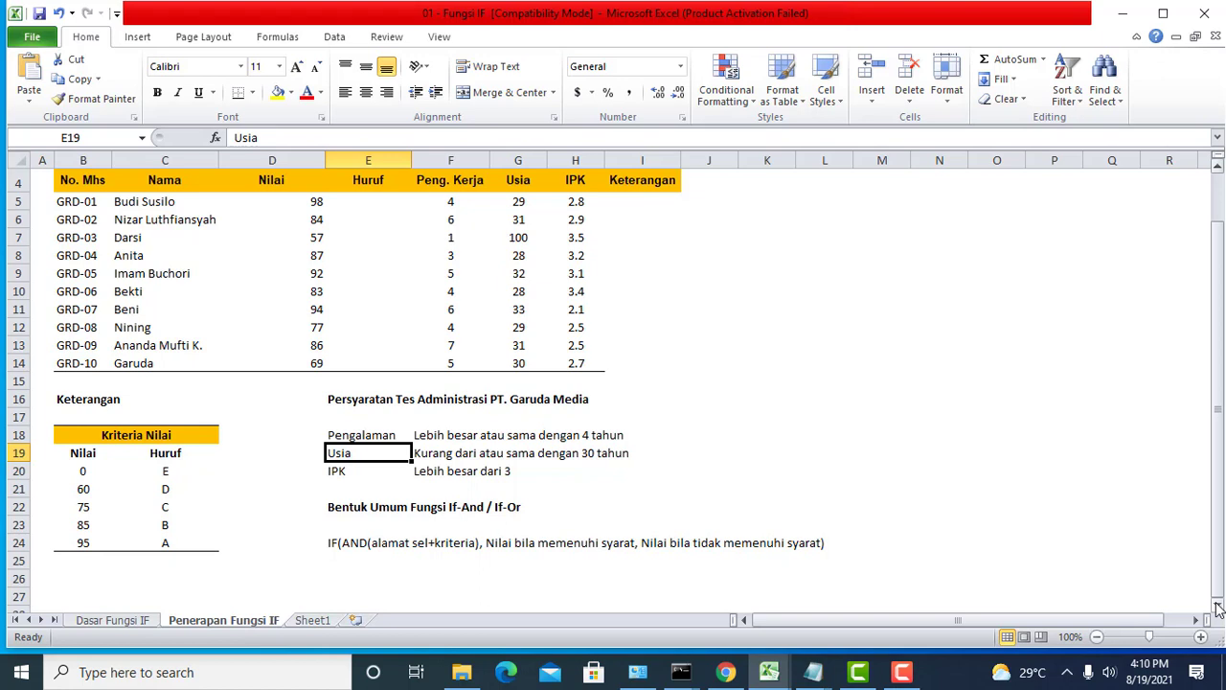
# Review the Pengalaman, Usia and IPK requirements of PT. Garuda Media together with the student table above them
pyautogui.press('Up')
pyautogui.press('Up')
pyautogui.press('Down')
pyautogui.press('Down')
pyautogui.press('Down')
pyautogui.press('Down')
pyautogui.press('Up')
pyautogui.press('Up')
pyautogui.press('Up')
pyautogui.press('Down')
pyautogui.press('Up')
pyautogui.press('Down')
pyautogui.press('Up')
pyautogui.press('Down')
pyautogui.press('Down')
pyautogui.press('Up')
pyautogui.press('Up')
pyautogui.press('Up')
pyautogui.press('Up')
pyautogui.press('Up')
pyautogui.press('Up')
pyautogui.press('Up')
pyautogui.press('Up')
pyautogui.press('Up')
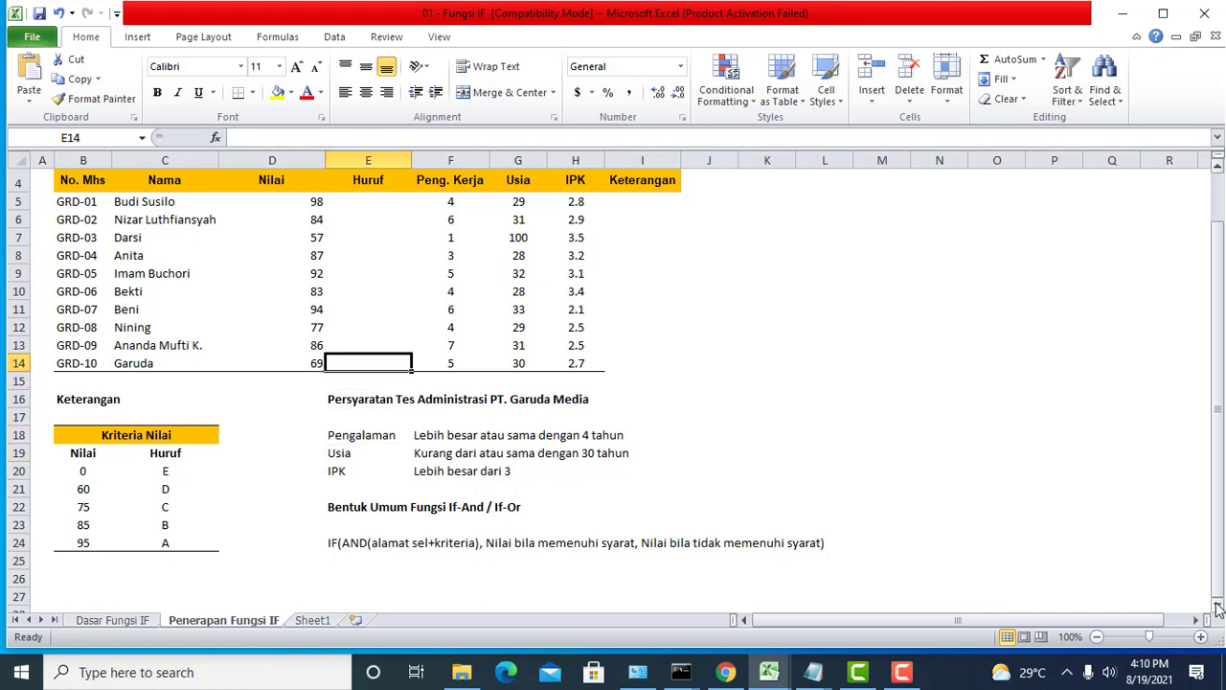
pyautogui.press('Up')
pyautogui.press('Up')
pyautogui.press('Up')
pyautogui.press('Up')
pyautogui.press('Up')
pyautogui.press('Up')
pyautogui.press('Up')
pyautogui.press('Up')
pyautogui.press('Up')
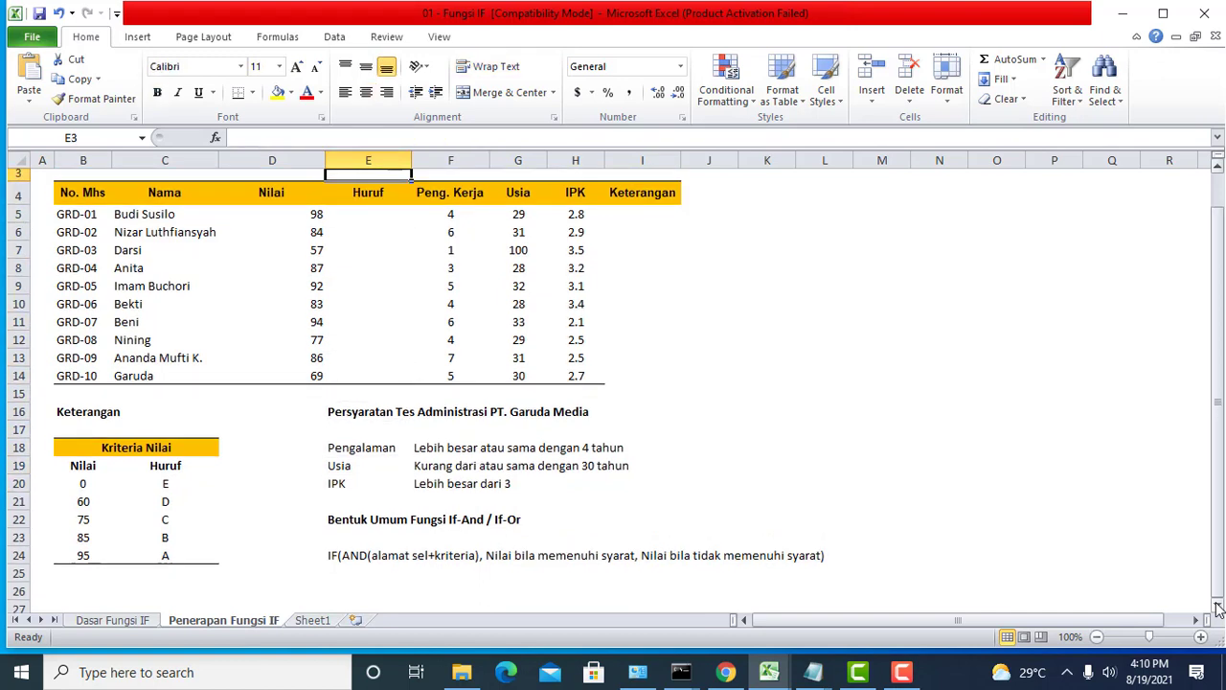
# Begin an IF formula in Keterangan cell I5 with an AND test whose first condition is F5<=4
pyautogui.press('Down')
pyautogui.press('Down')
pyautogui.press('Down')
pyautogui.press('Right')
pyautogui.press('Right')
pyautogui.press('Right')
pyautogui.press('Right')
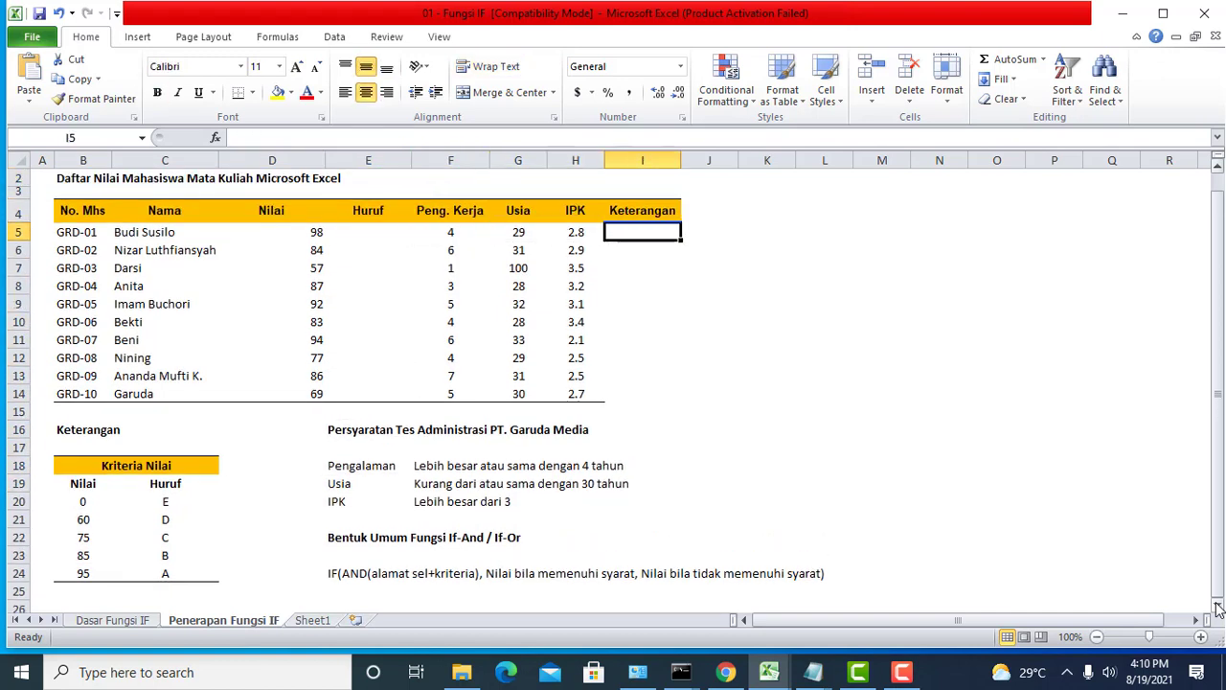
pyautogui.press('Left')
pyautogui.press('Left')
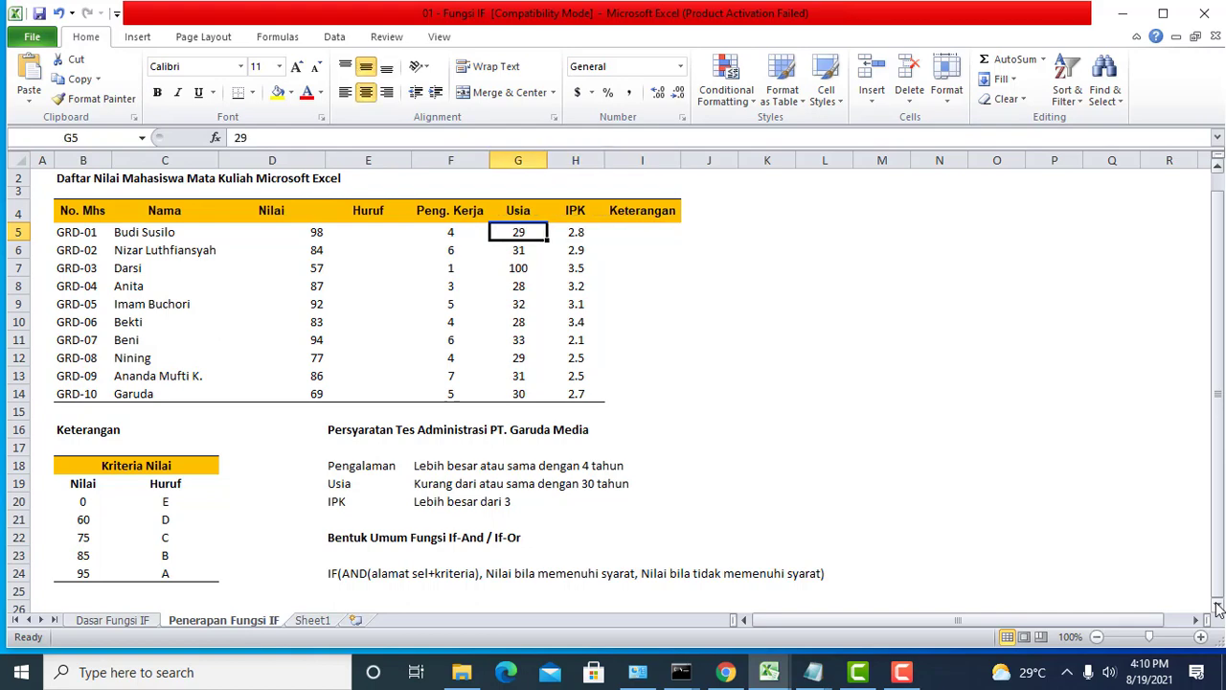
pyautogui.press('Right')
pyautogui.press('Right')
pyautogui.press('Right')
pyautogui.press('Left')
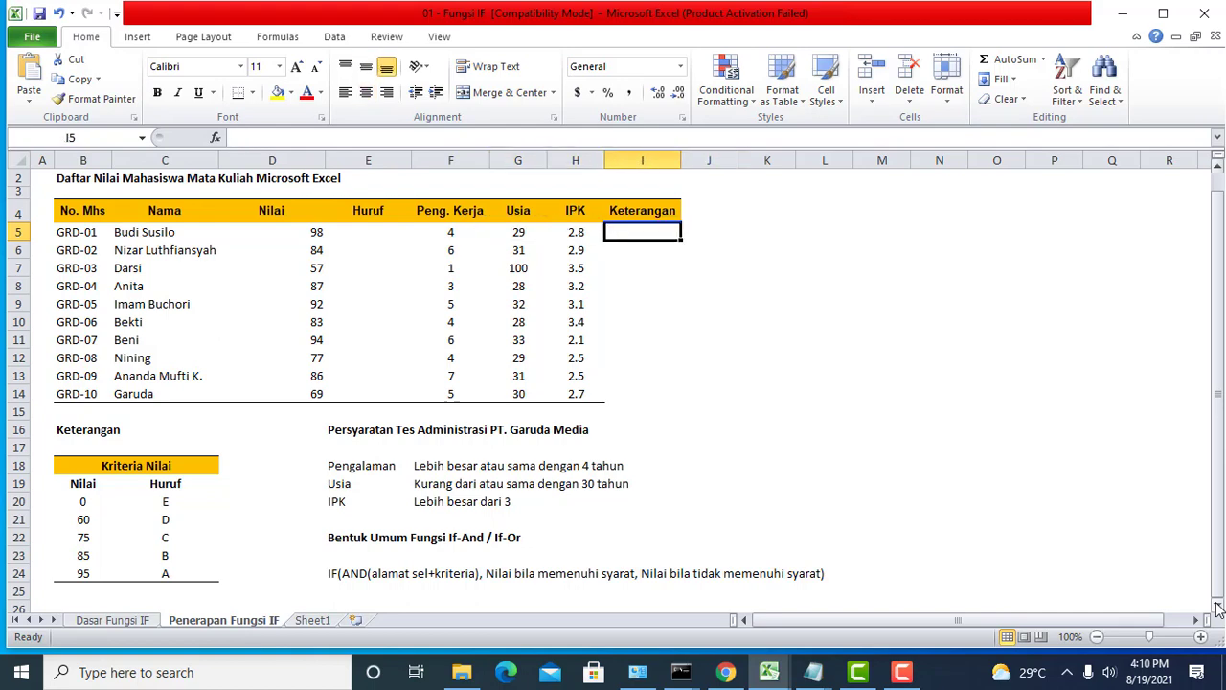
pyautogui.write('=if')
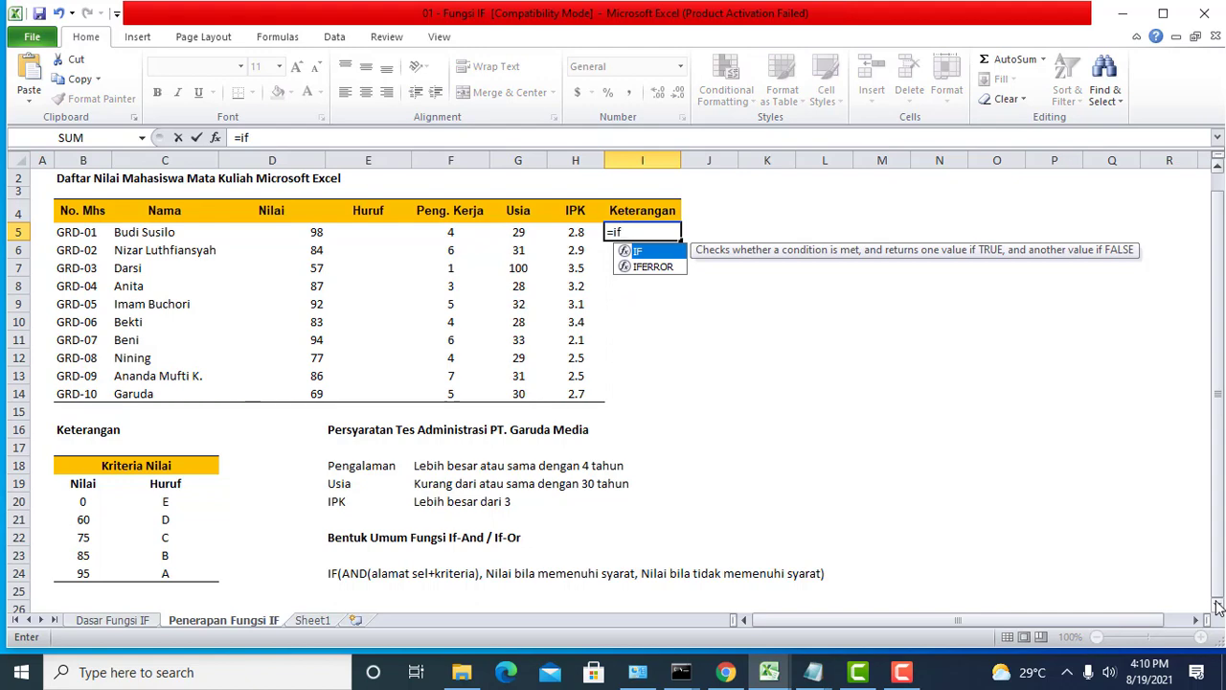
pyautogui.write('(')
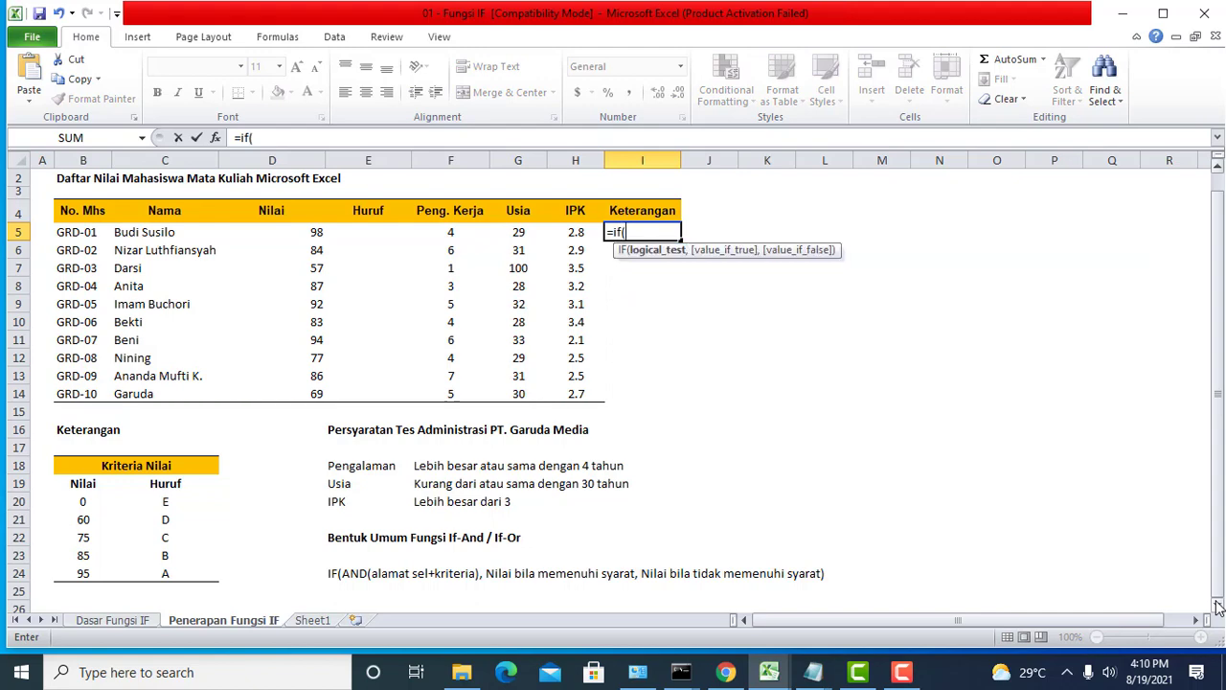
pyautogui.write('and')
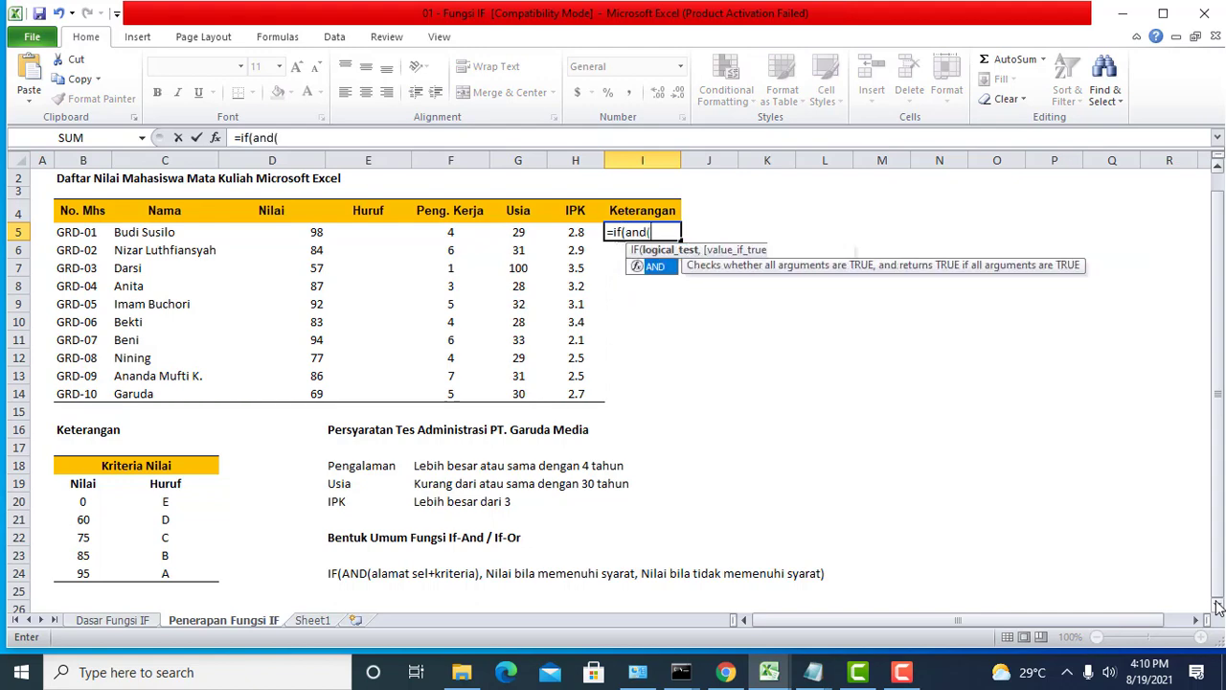
pyautogui.write('(')
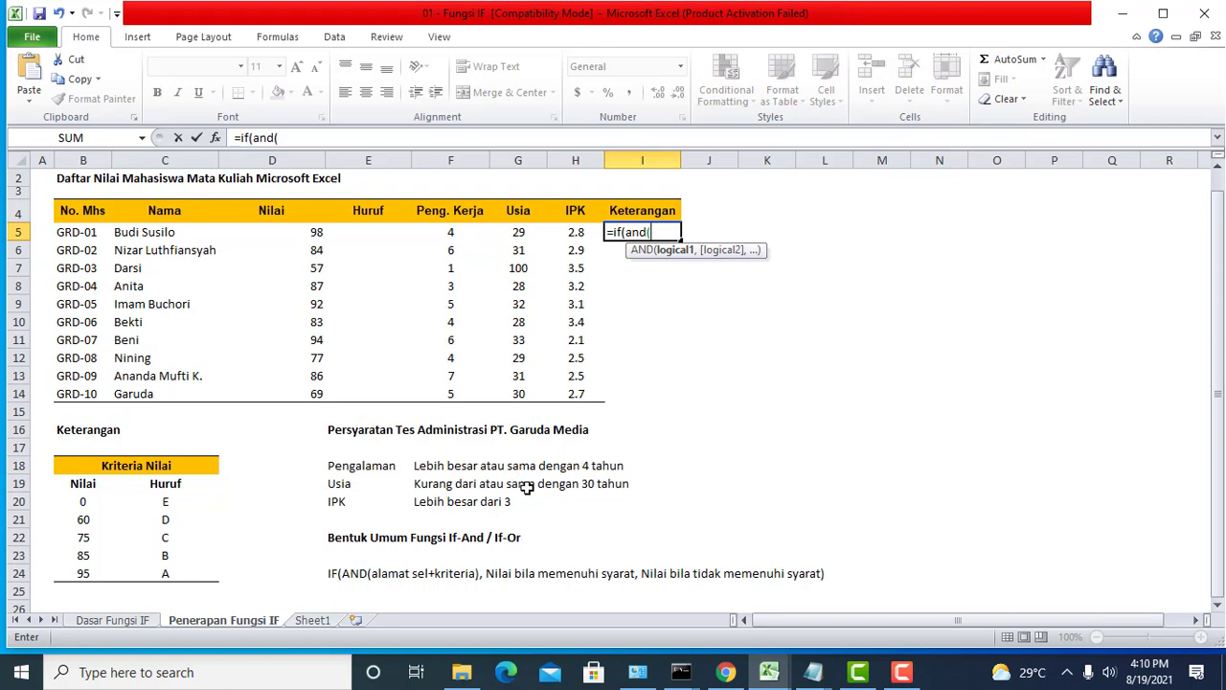
pyautogui.click(452, 235)
pyautogui.write('<=4')
pyautogui.write(',')
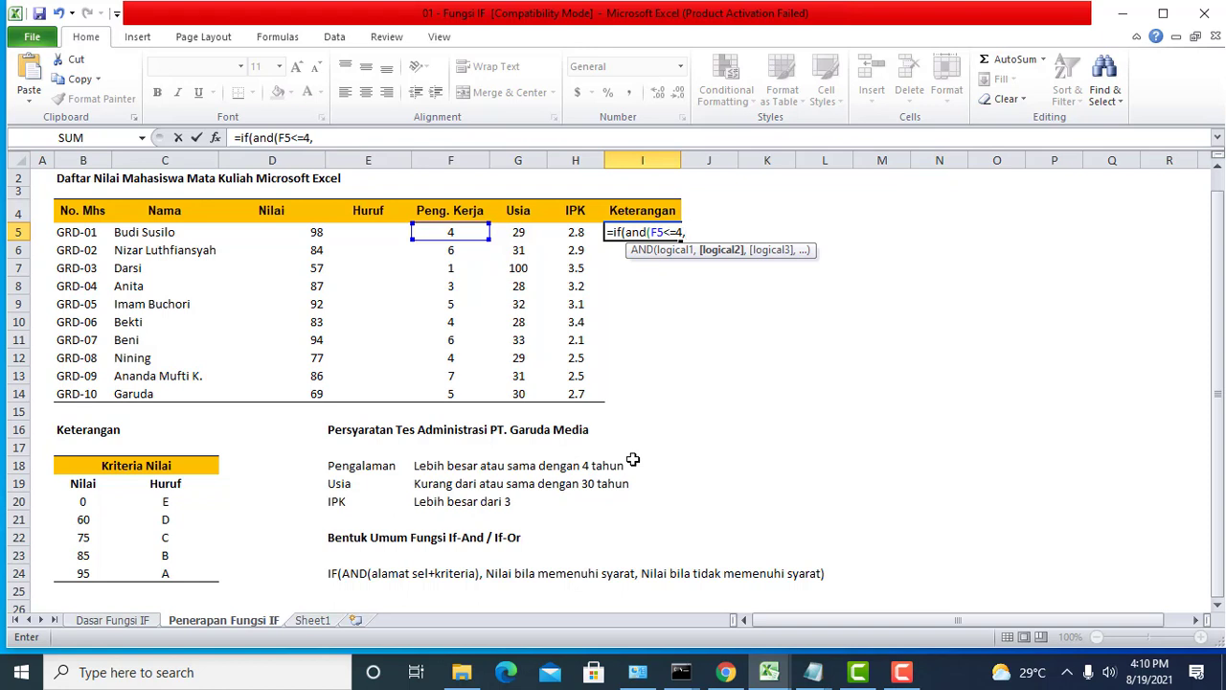
# Add the conditions G5<30 and H5>=3 to the AND test and try to enter the formula without result values
pyautogui.click(518, 235)
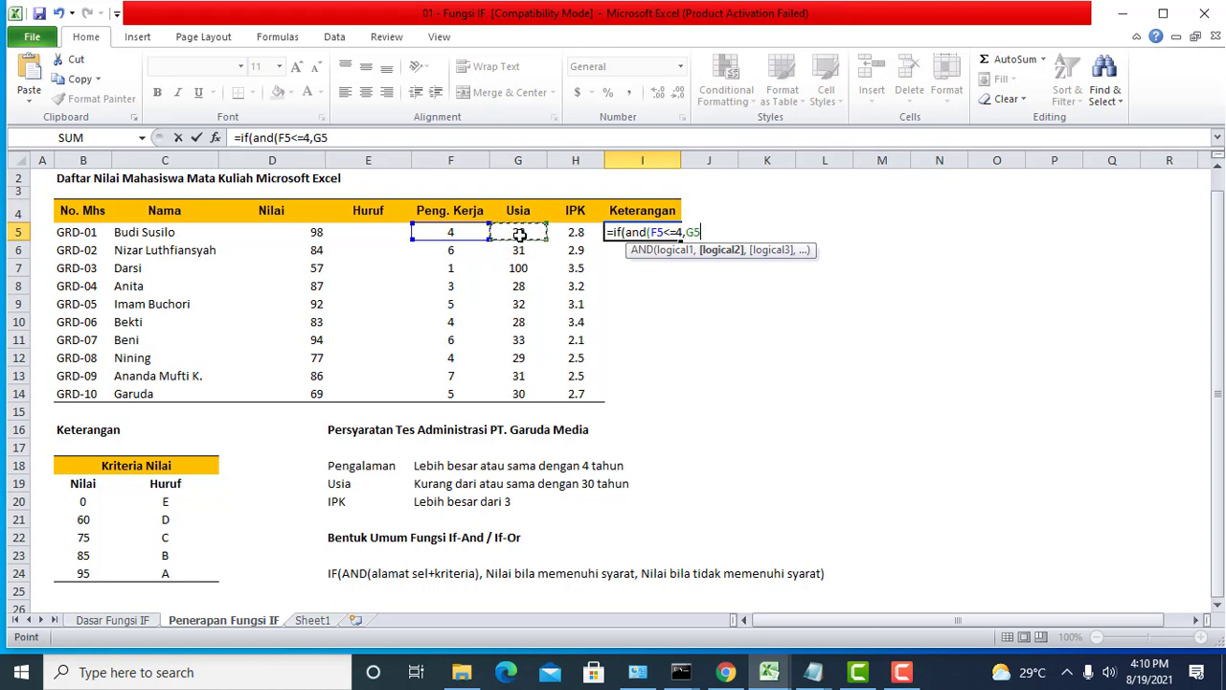
pyautogui.write('<30,')
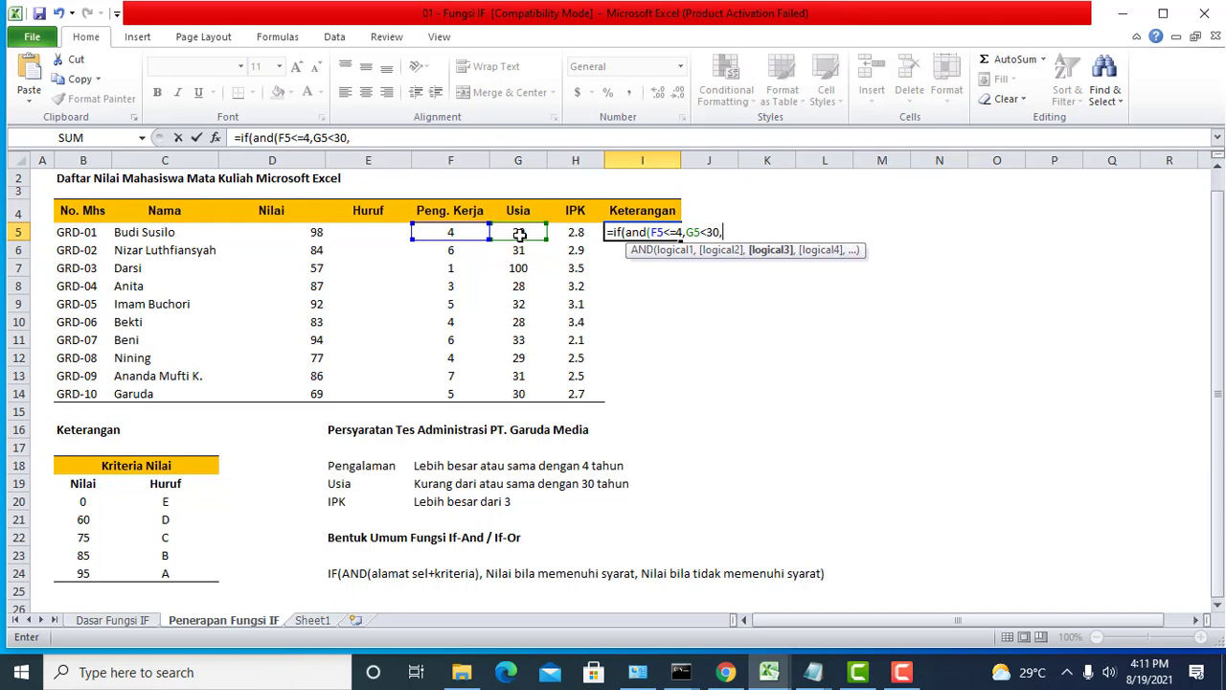
pyautogui.click(576, 234)
pyautogui.write('>=3')
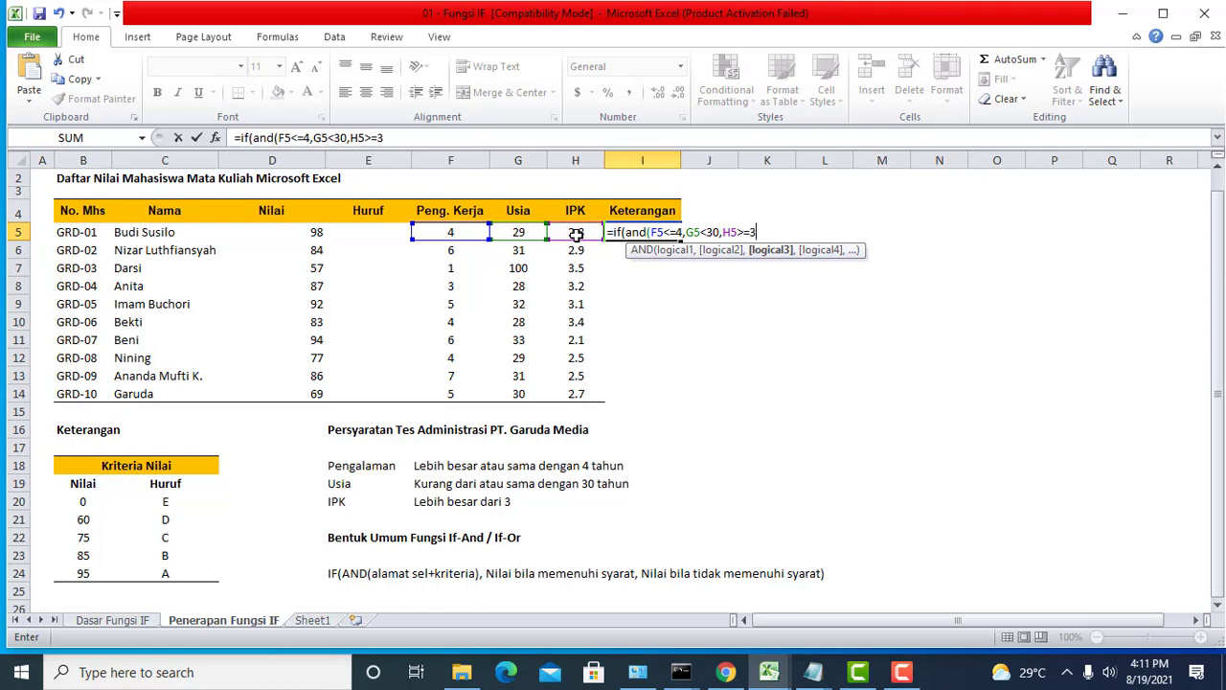
pyautogui.write(')')
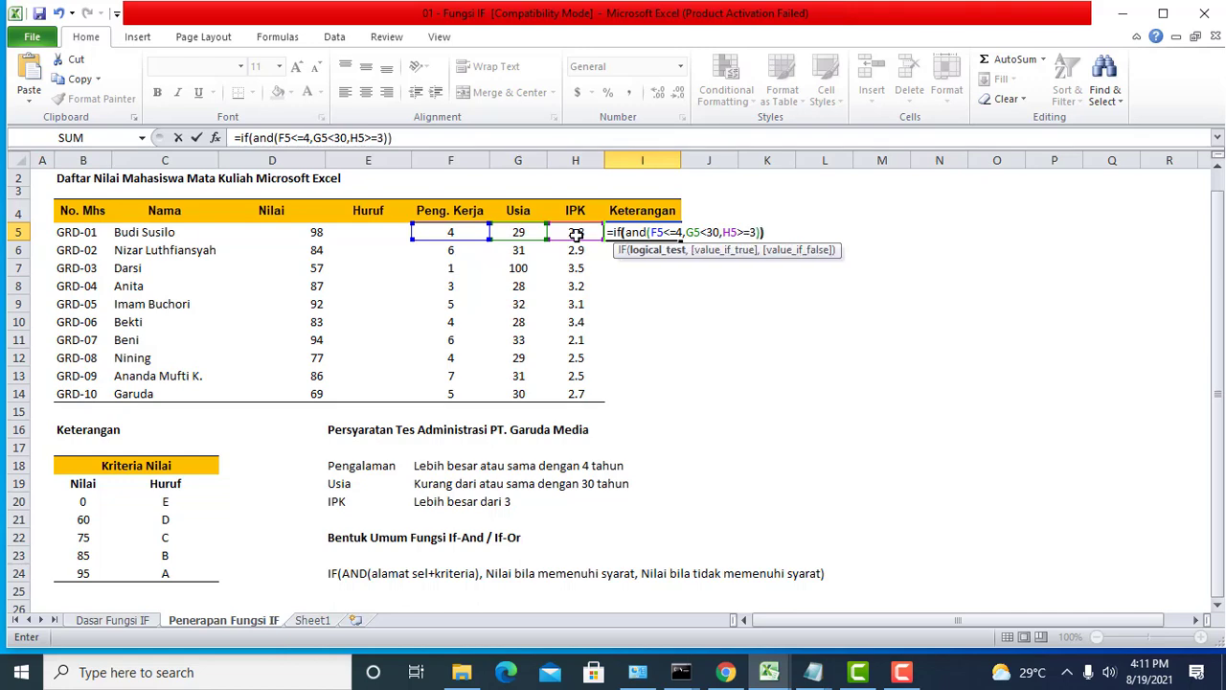
pyautogui.press('Return')
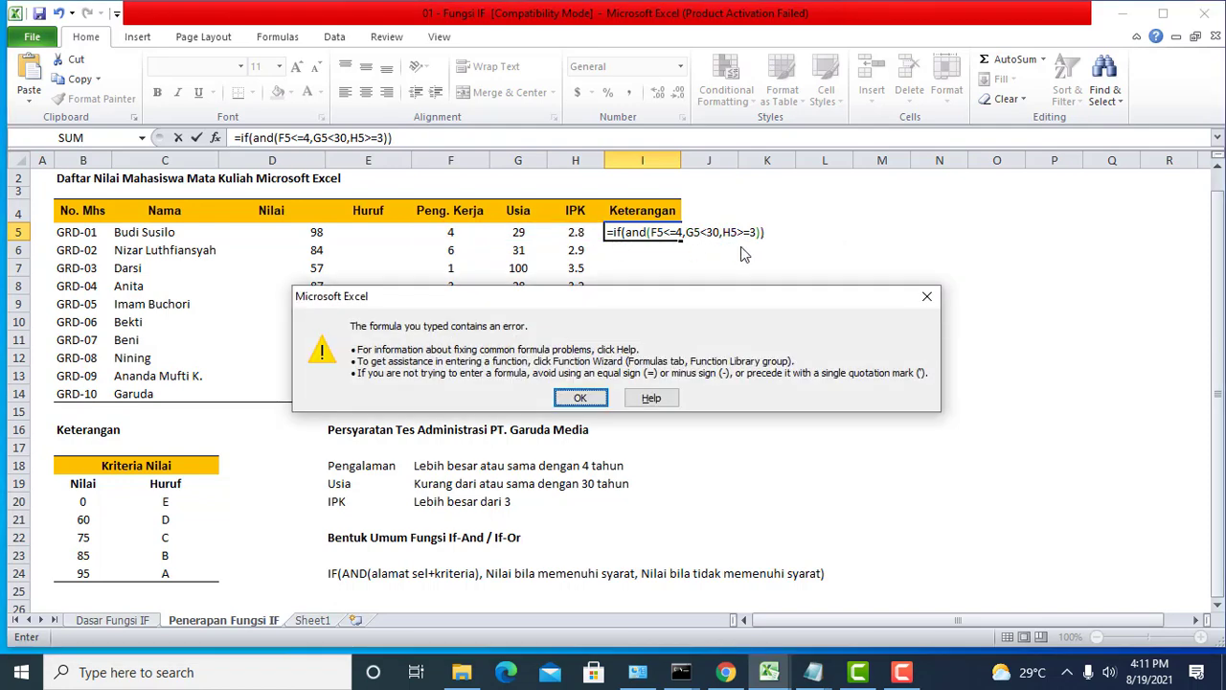
# Complete the I5 formula so that it returns "LULUS" when the AND test is true and "GAGAL" otherwise
pyautogui.click(927, 300)
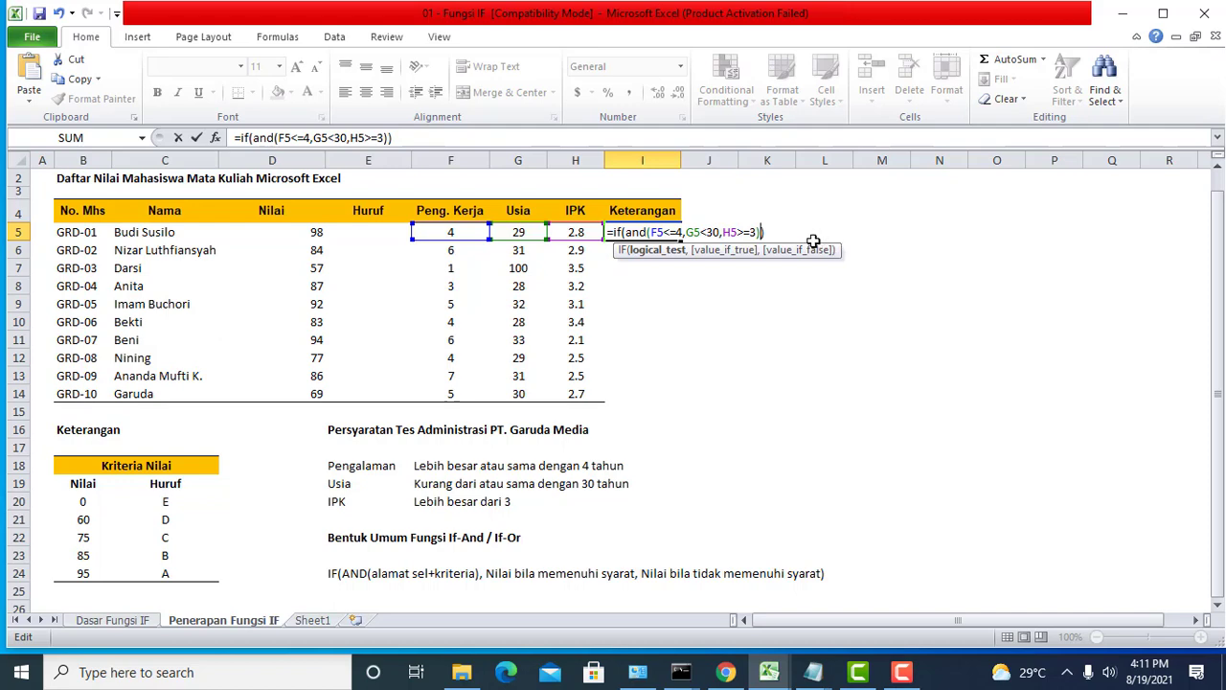
pyautogui.click(782, 232)
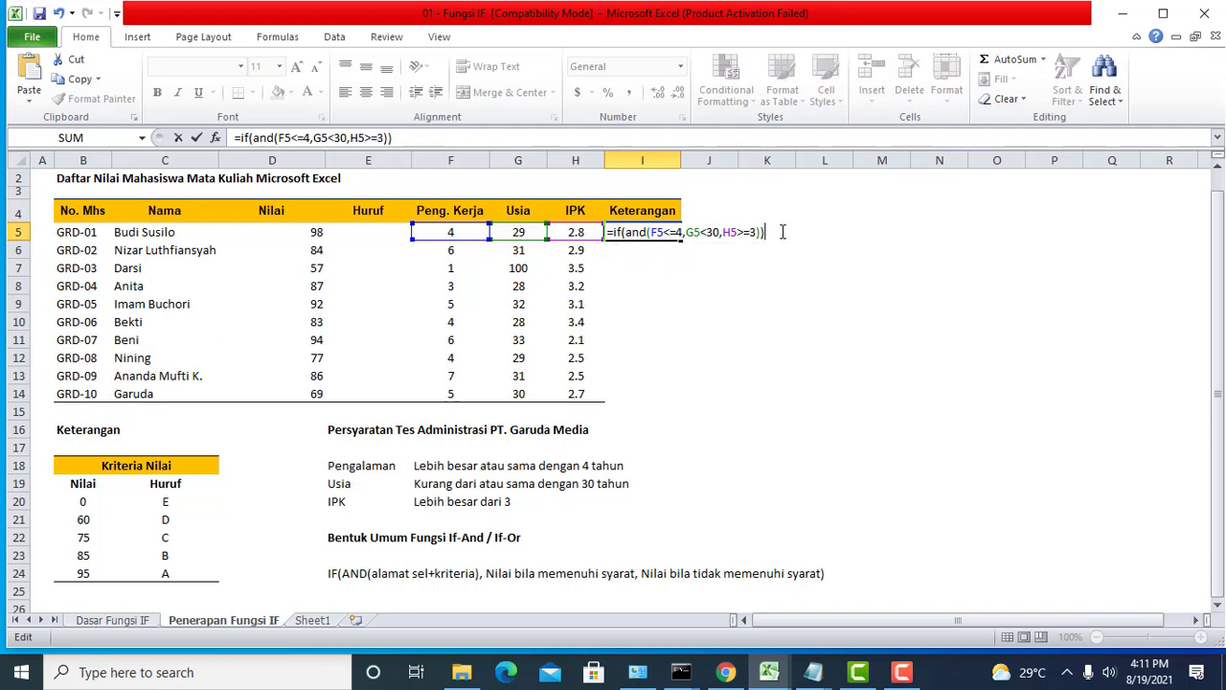
pyautogui.press('BackSpace')
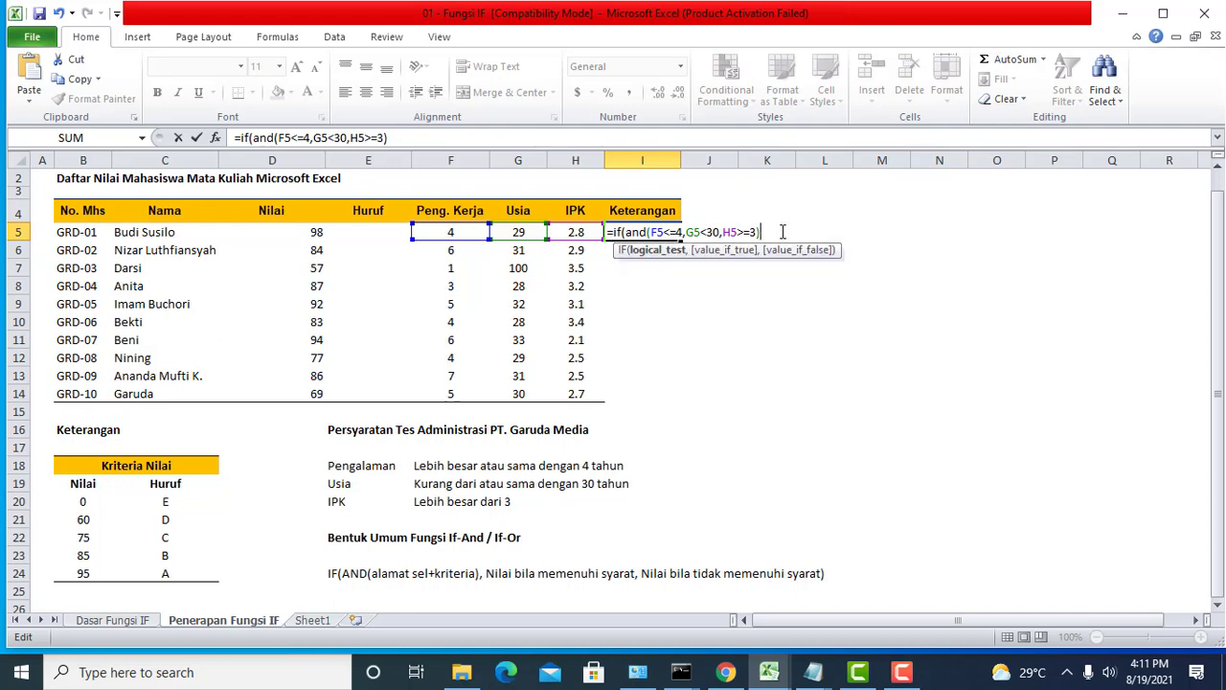
pyautogui.write(',')
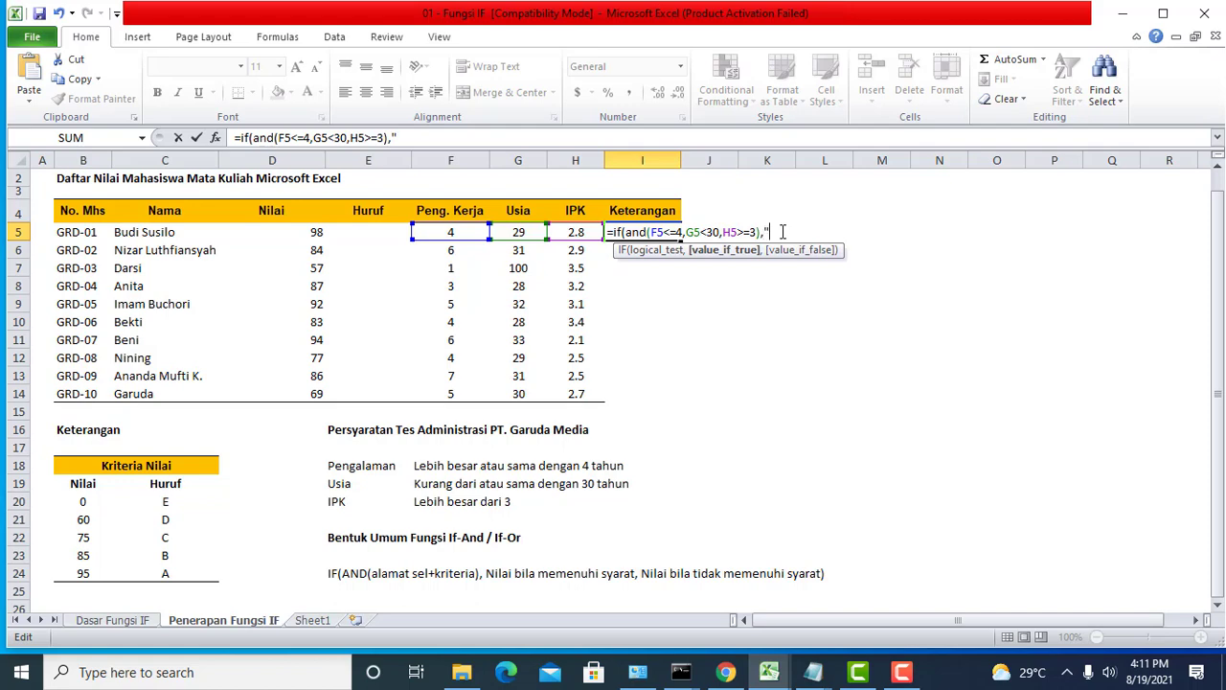
pyautogui.write('"LULUS",')
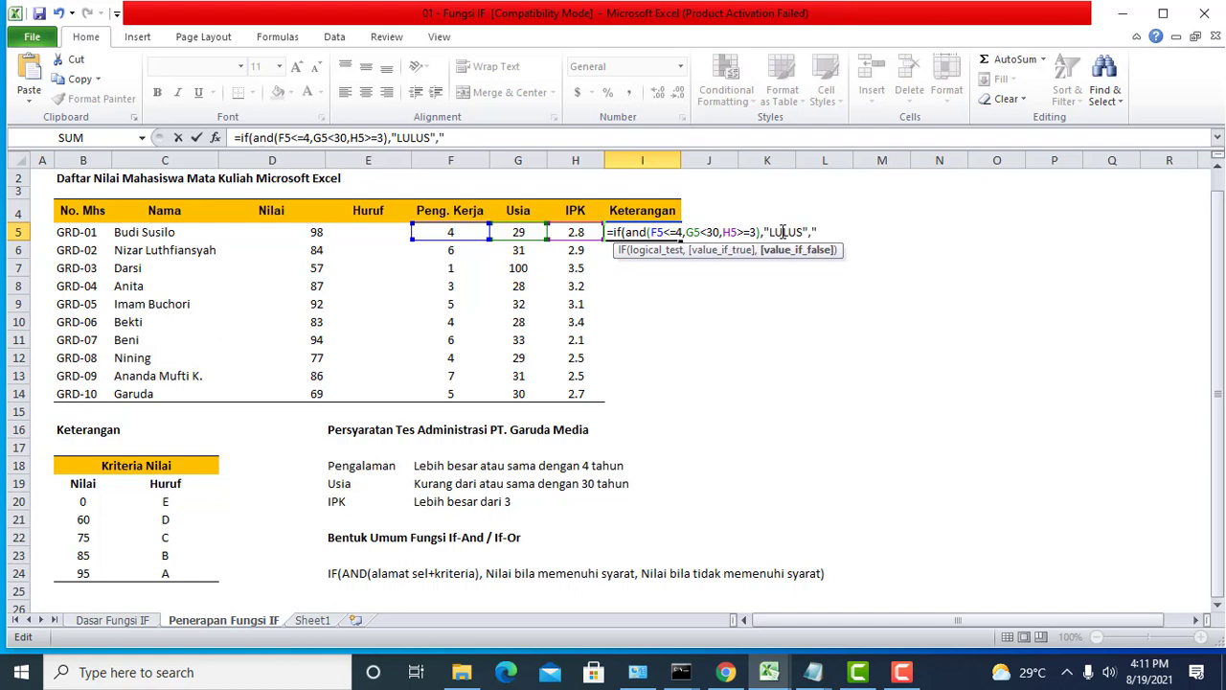
pyautogui.write('"GAGAL"')
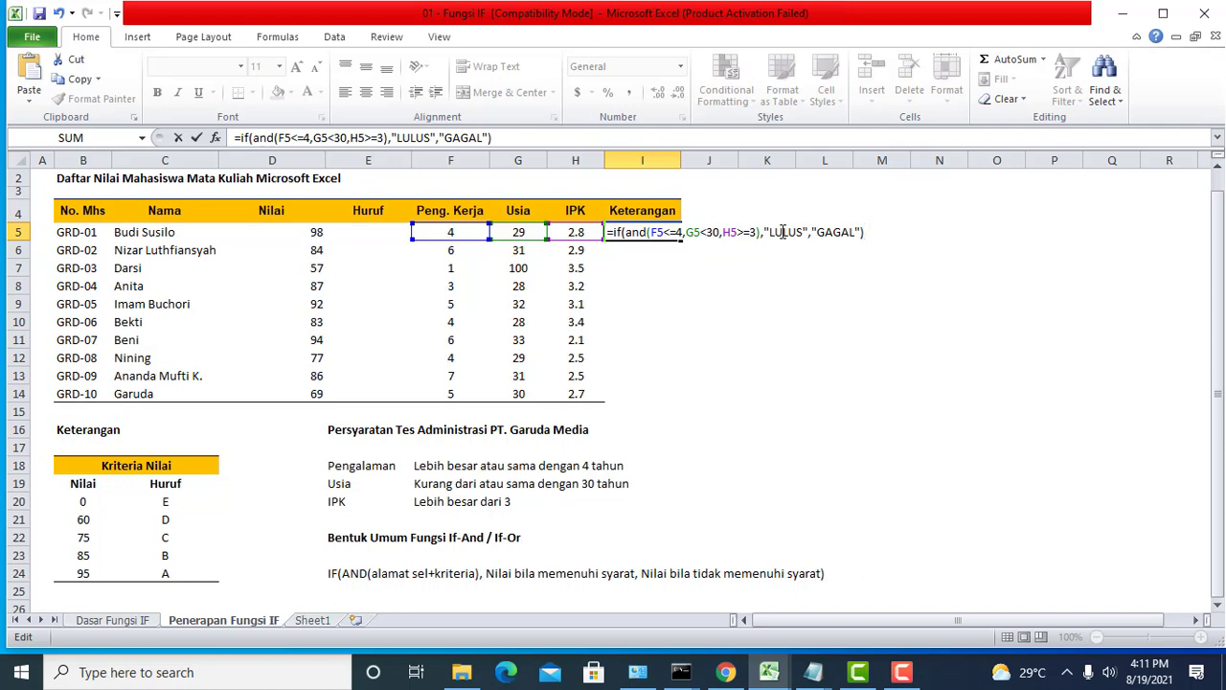
pyautogui.press('Return')
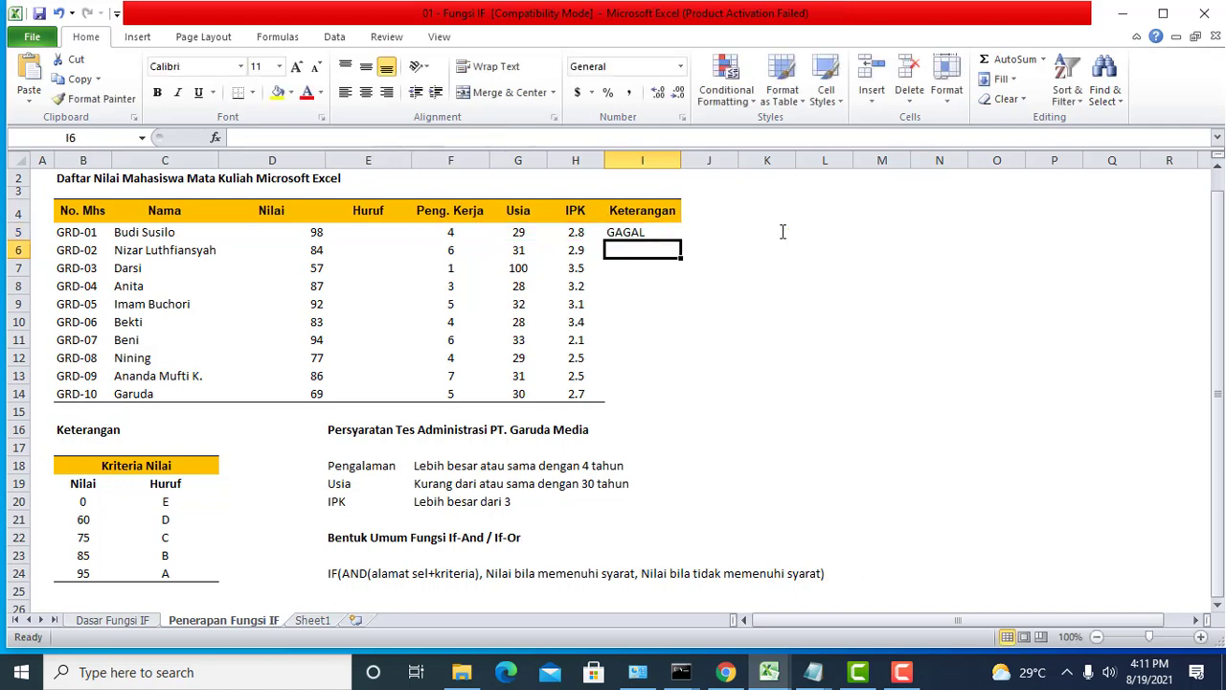
# Copy the Keterangan formula from I5 down to I14 for all remaining students
pyautogui.click(649, 232)
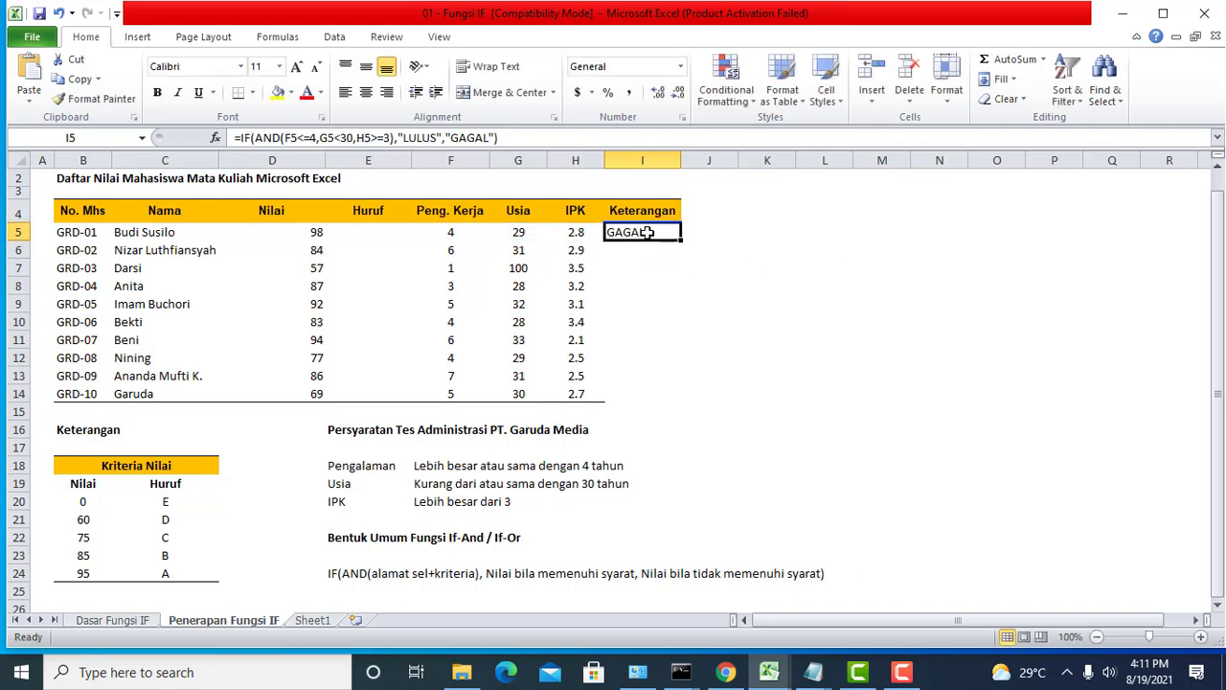
pyautogui.moveTo(681, 240); pyautogui.dragTo(695, 402)
pyautogui.click(788, 407)
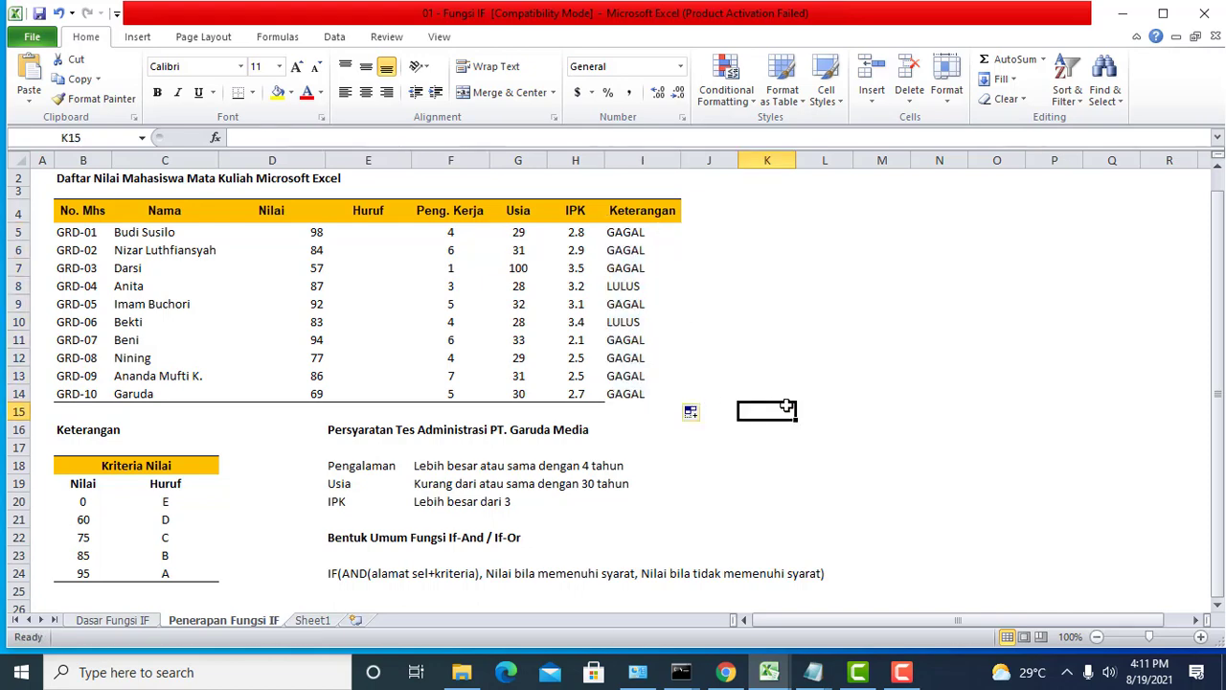
# Check the copied formula in I11 and the Usia, Peng. Kerja and Nilai entries of student GRD-06
pyautogui.moveTo(1220, 412); pyautogui.dragTo(1221, 412)
pyautogui.click(623, 337)
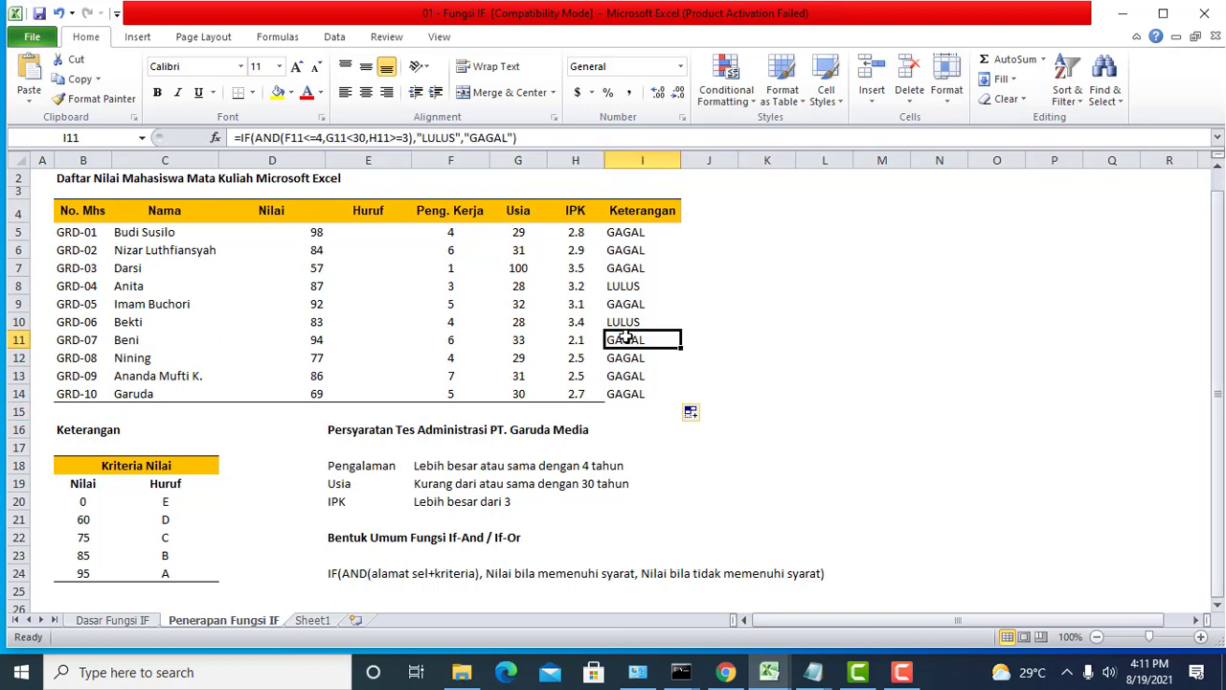
pyautogui.click(525, 323)
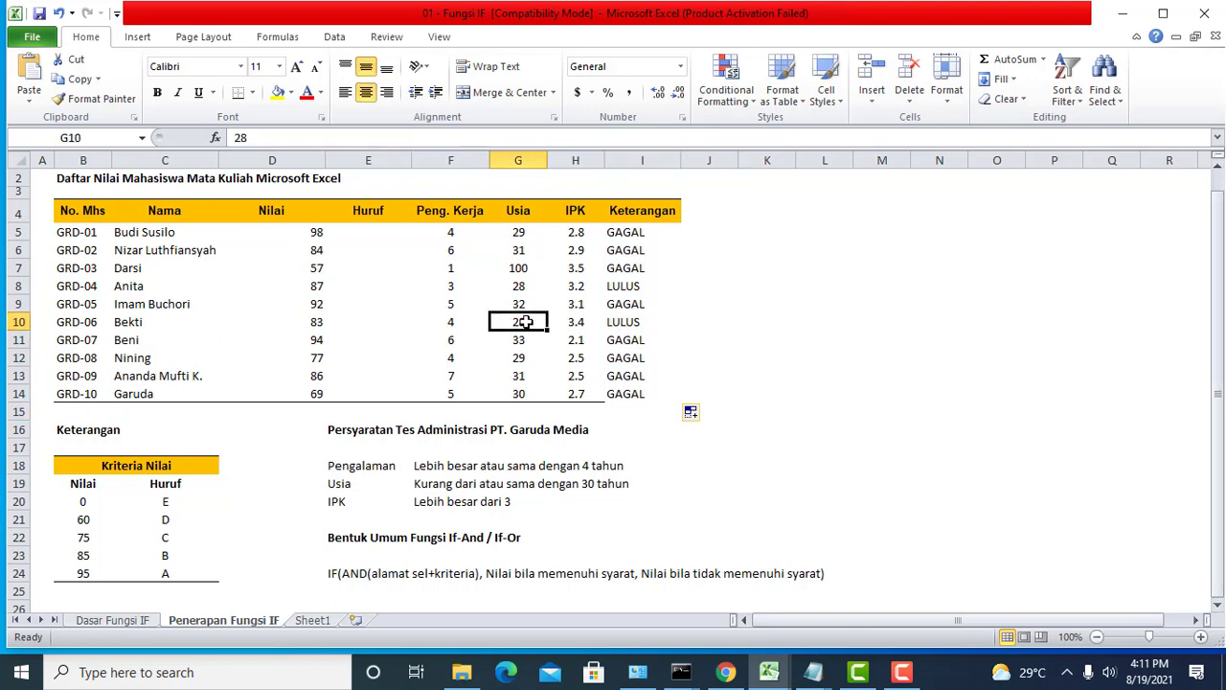
pyautogui.click(447, 320)
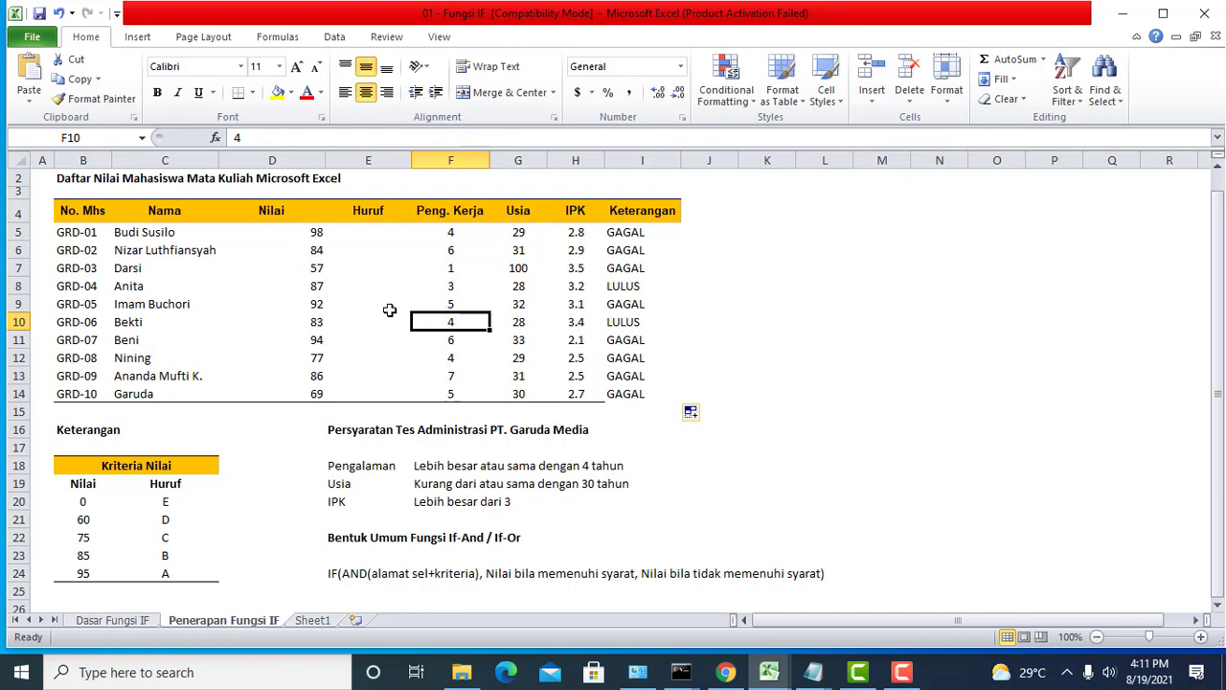
pyautogui.click(311, 320)
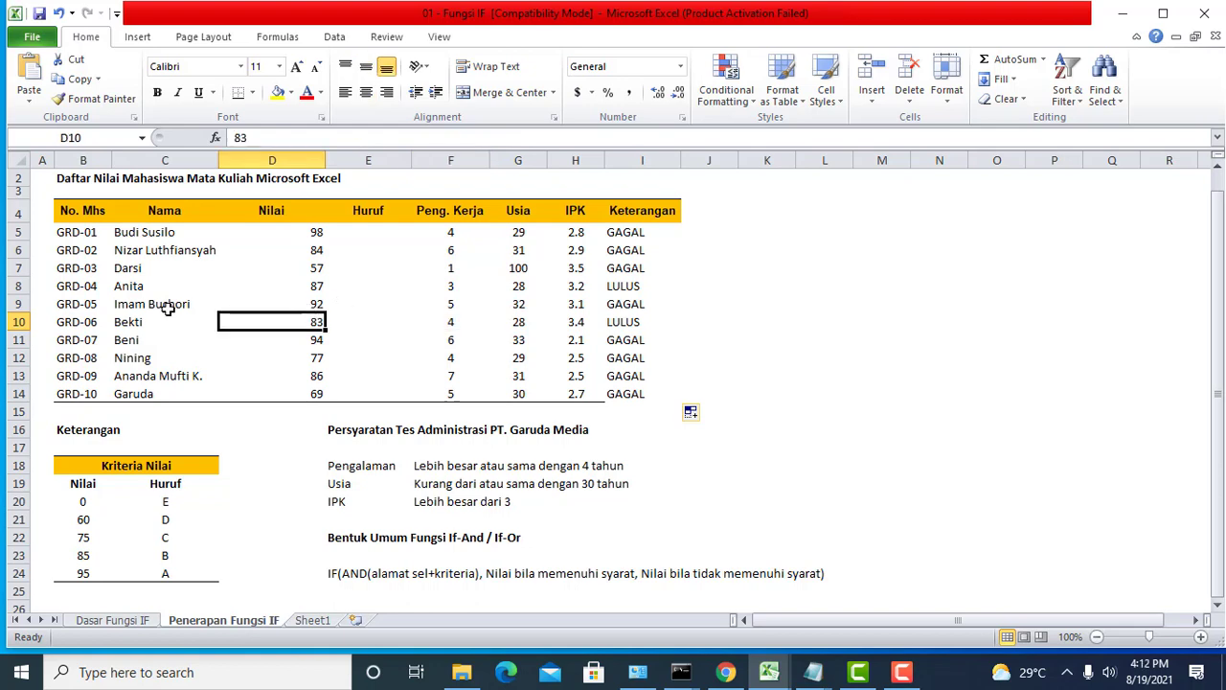
pyautogui.click(165, 305)
pyautogui.click(85, 306)
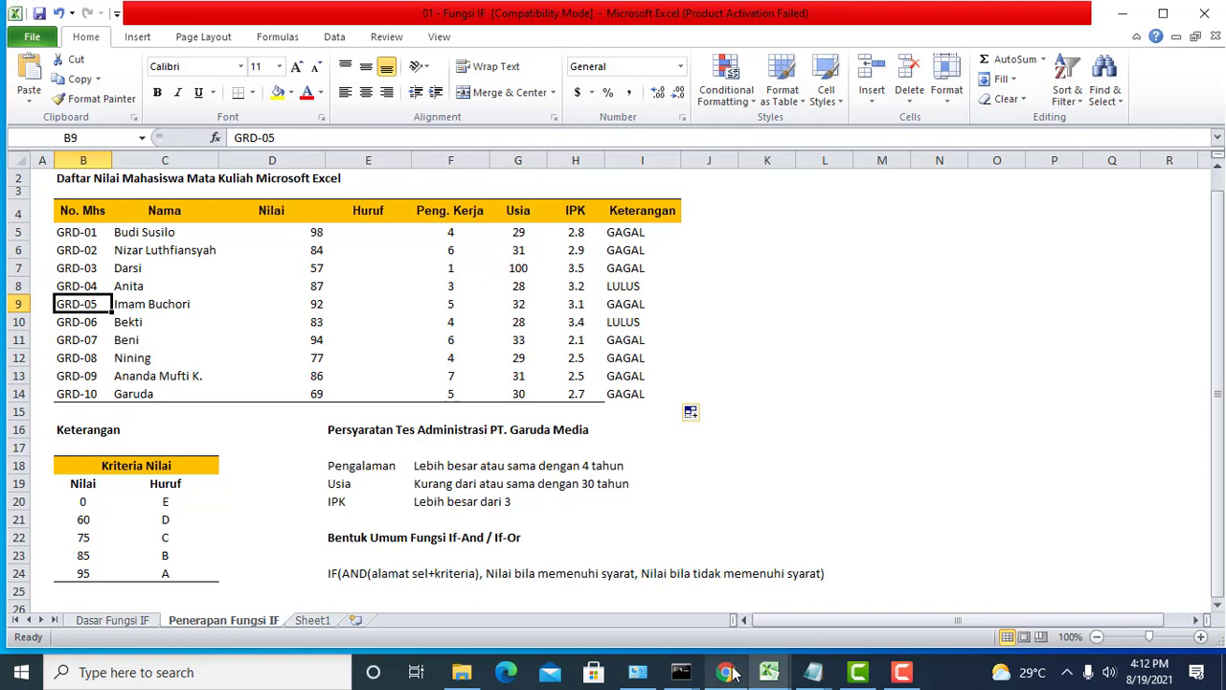
pyautogui.moveTo(863, 677)
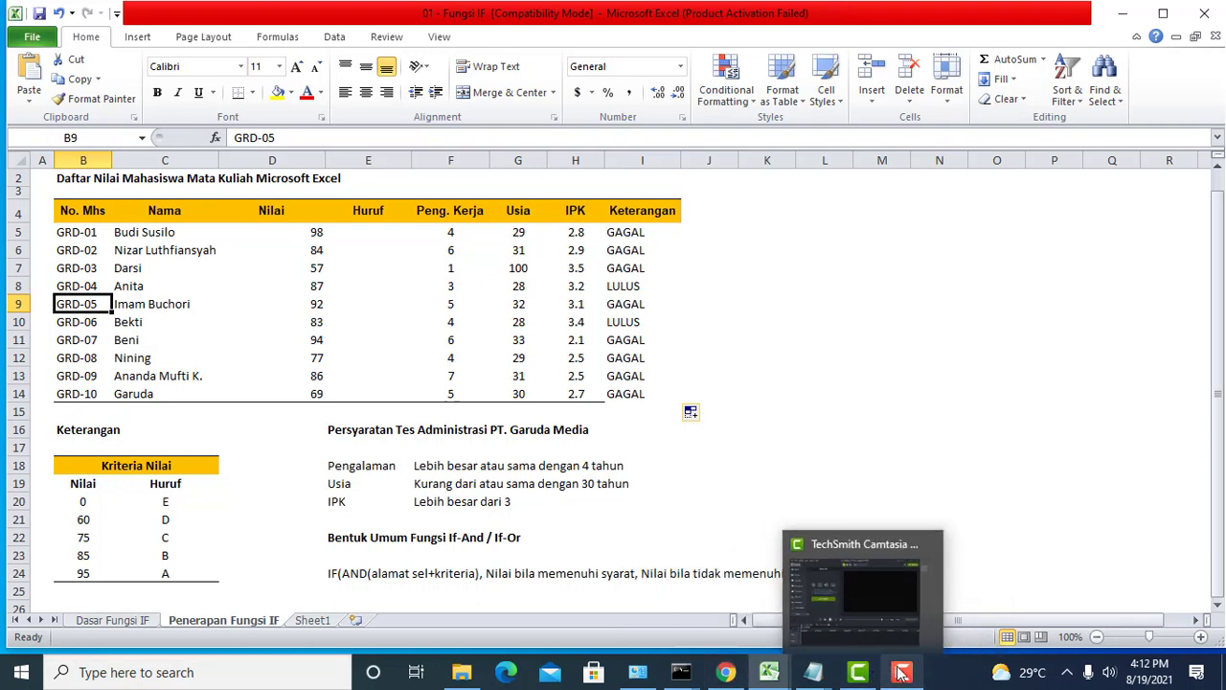
pyautogui.click(901, 674)
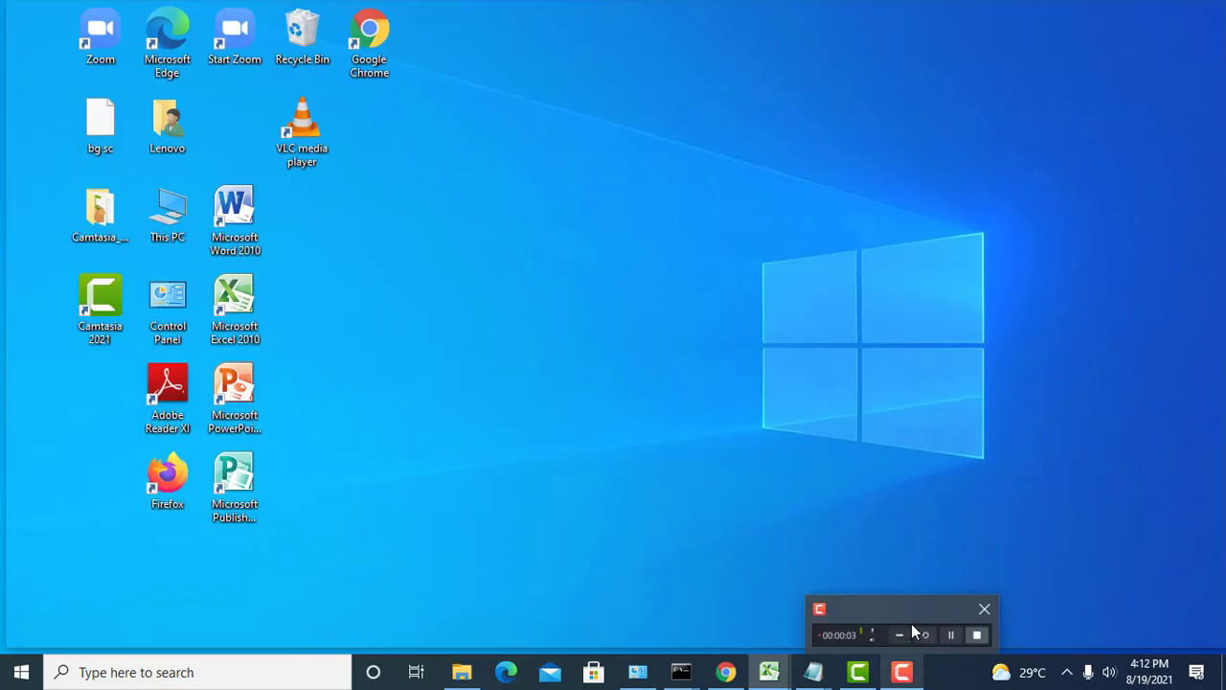